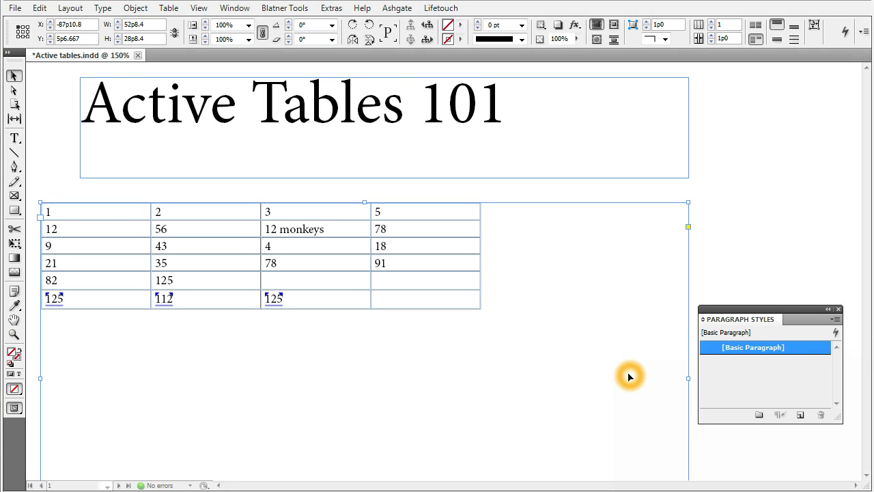
Step: Show the Window > Active Tables panel list with Formulas, Names and Tables
{"action": "left_click", "coordinate": [478, 214]}
{"action": "left_click", "coordinate": [291, 112]}
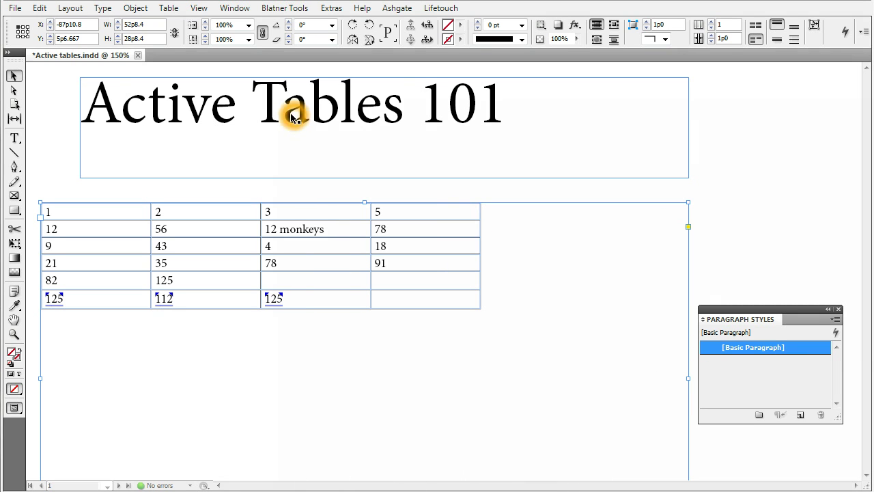
{"action": "left_click", "coordinate": [230, 9]}
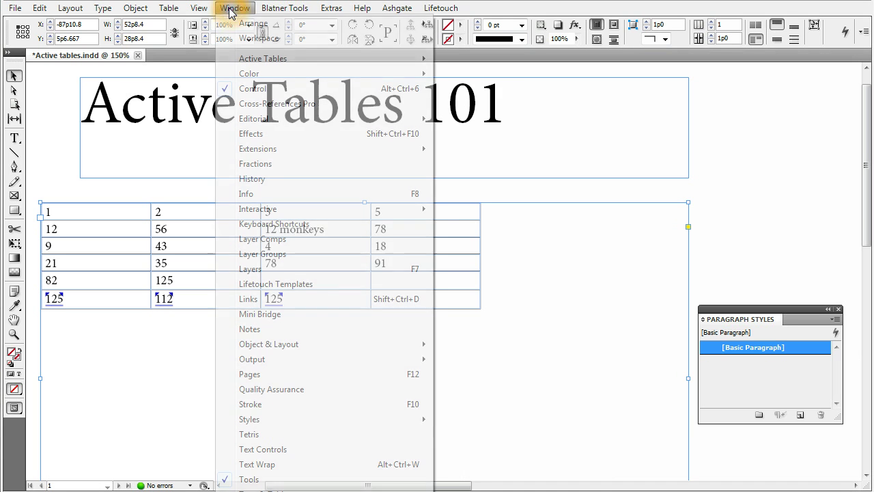
{"action": "left_click", "coordinate": [270, 59]}
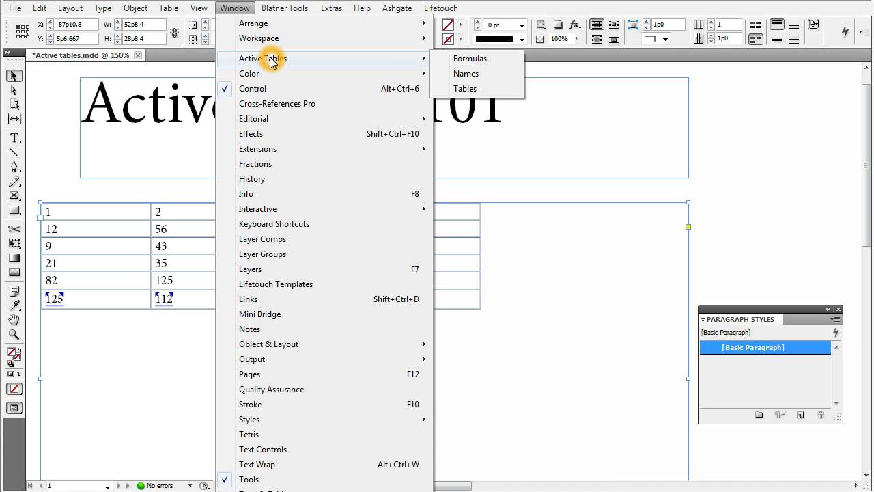
{"action": "left_click", "coordinate": [487, 61]}
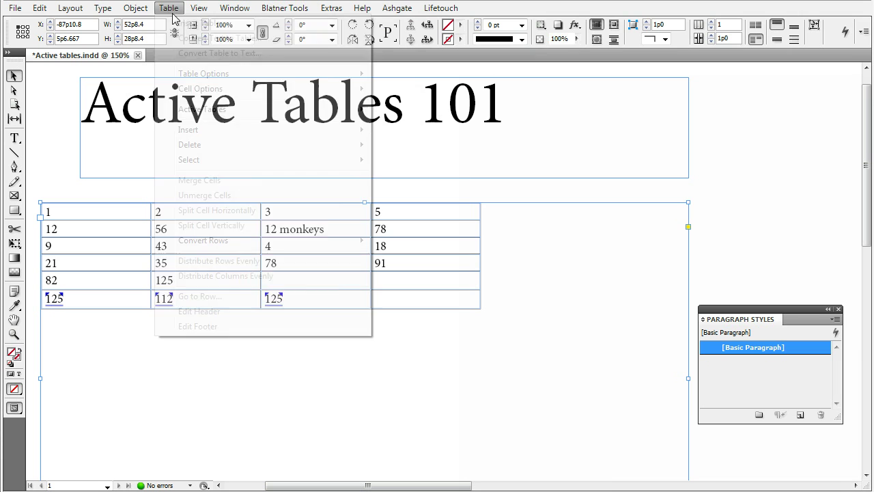
Step: Display the Table > Active Tables submenu with Show Formulas, Create Report, Labels, Sort and New Name
{"action": "left_click", "coordinate": [169, 8]}
{"action": "left_click", "coordinate": [169, 8]}
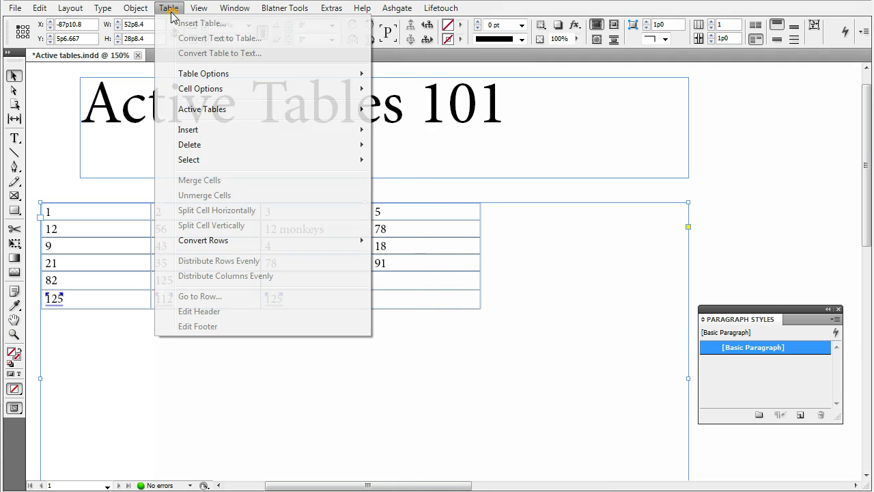
{"action": "left_click", "coordinate": [228, 112]}
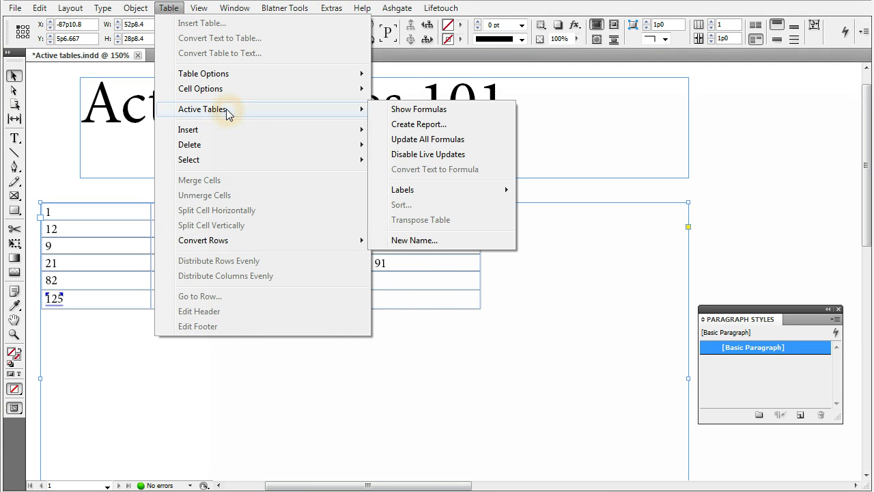
{"action": "left_click", "coordinate": [455, 116]}
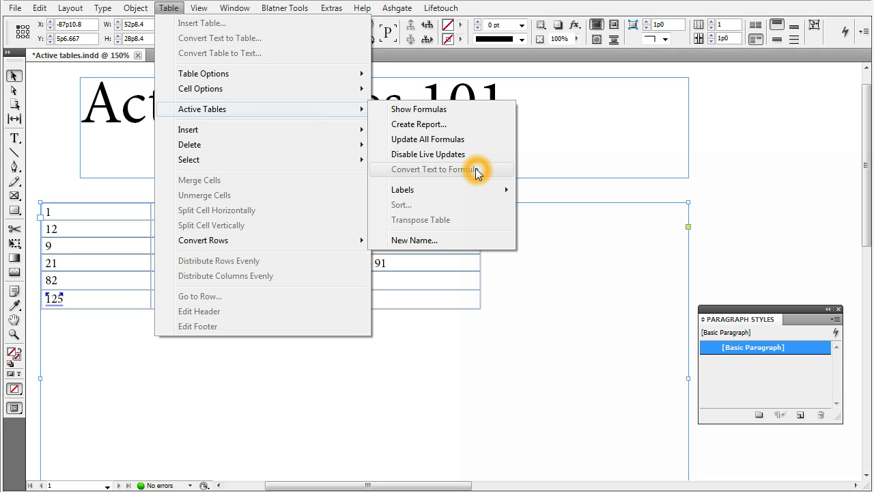
{"action": "mouse_move", "coordinate": [494, 191]}
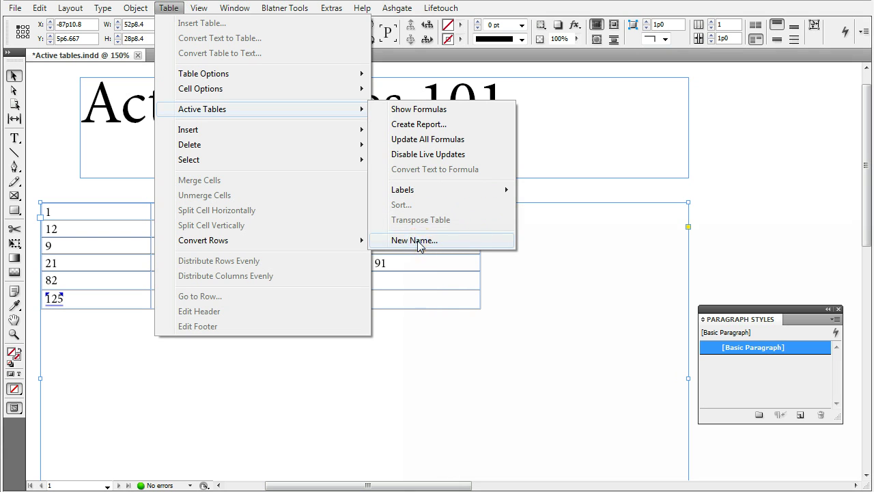
Step: Open the [Basic Paragraph] style's Formula Options, keep General format, and close without changes
{"action": "left_click", "coordinate": [740, 350]}
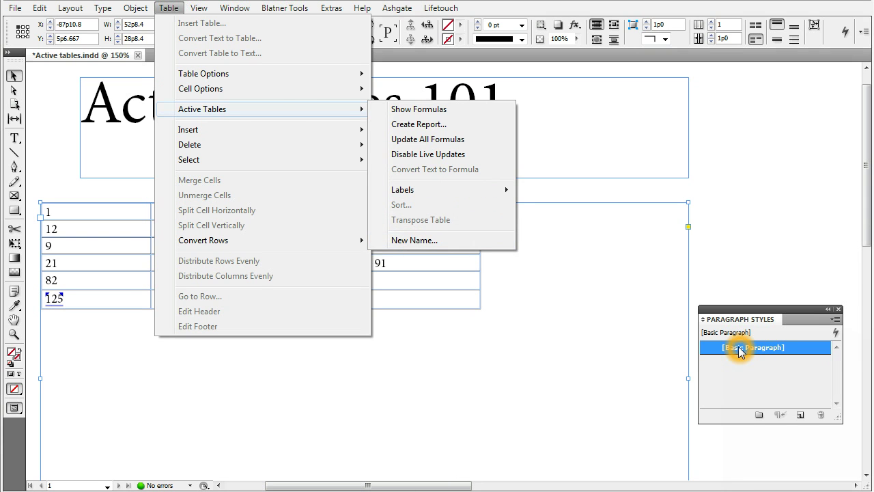
{"action": "double_click", "coordinate": [741, 349]}
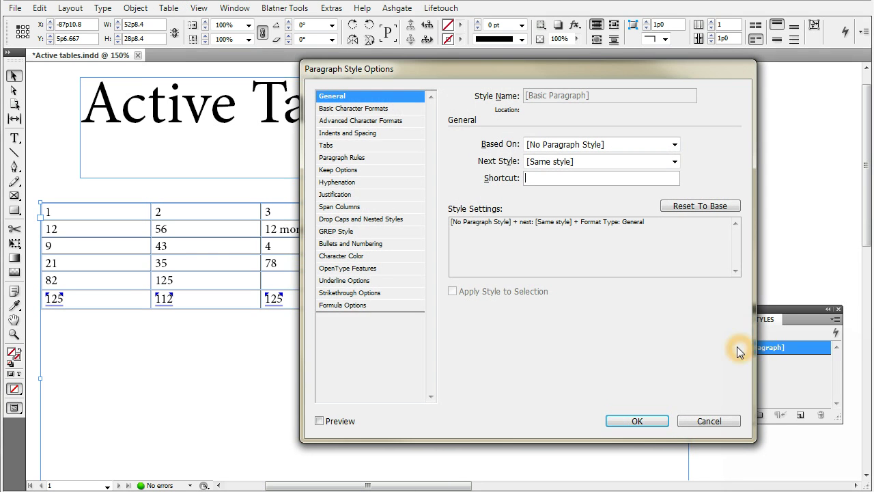
{"action": "left_click", "coordinate": [346, 305]}
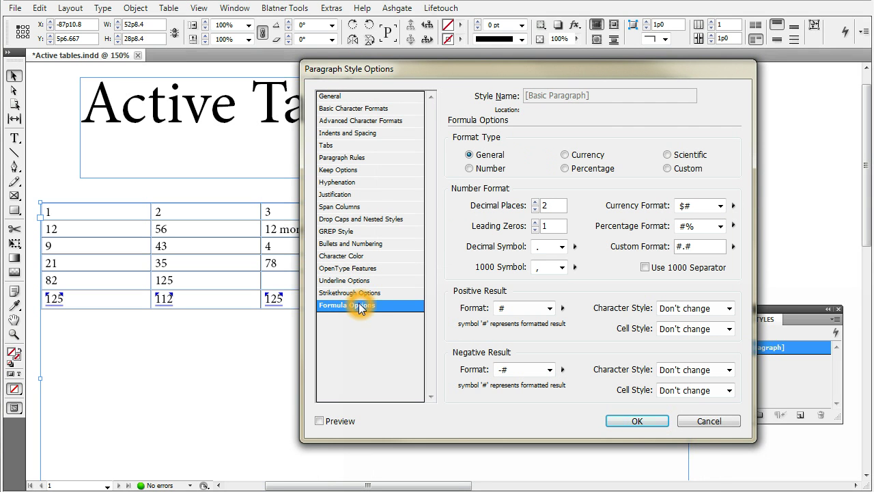
{"action": "left_click", "coordinate": [480, 159]}
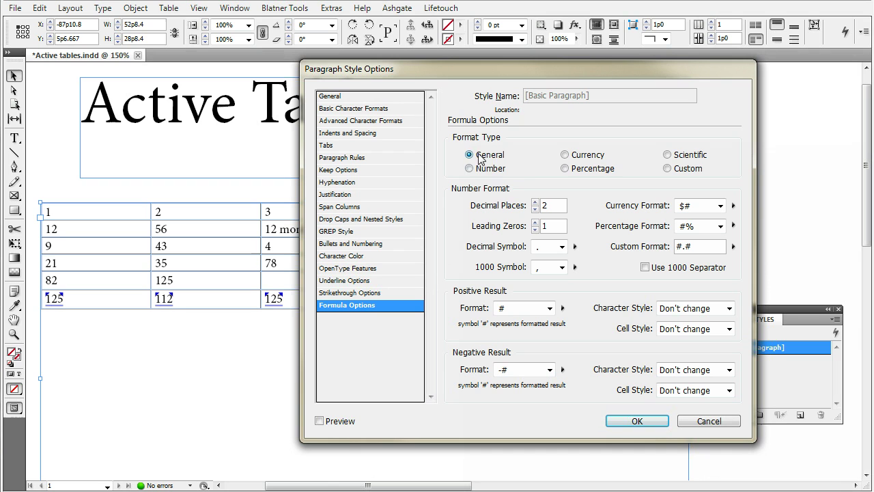
{"action": "left_click", "coordinate": [479, 158]}
{"action": "key", "text": "Escape"}
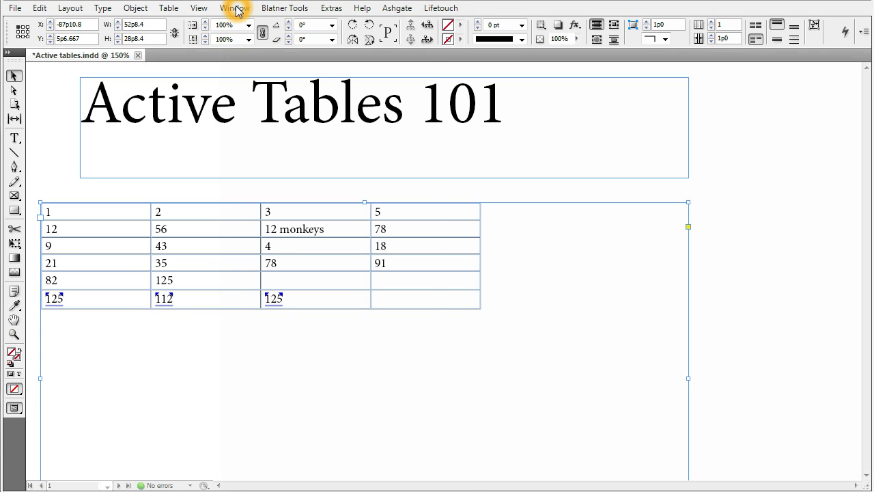
Step: Open the Formulas panel listing SUM(A1:A5), B2*2 and MAX(B1:B5)
{"action": "left_click", "coordinate": [236, 8]}
{"action": "mouse_move", "coordinate": [272, 64]}
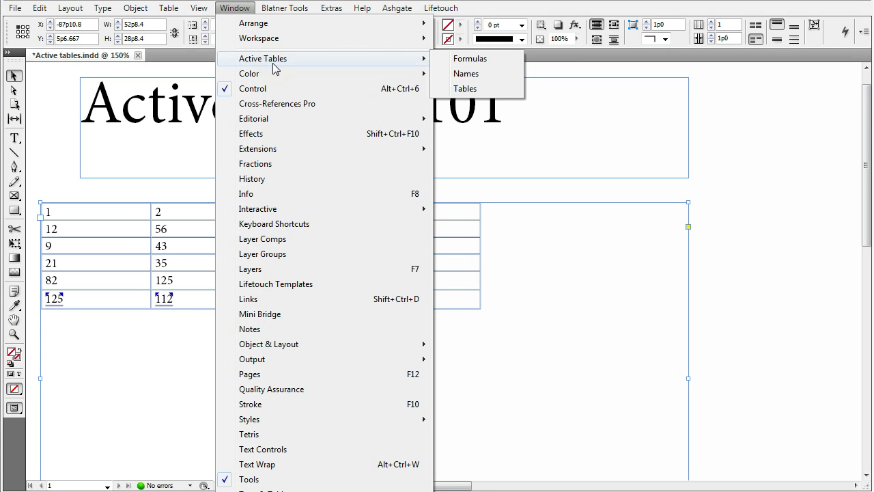
{"action": "left_click", "coordinate": [483, 62]}
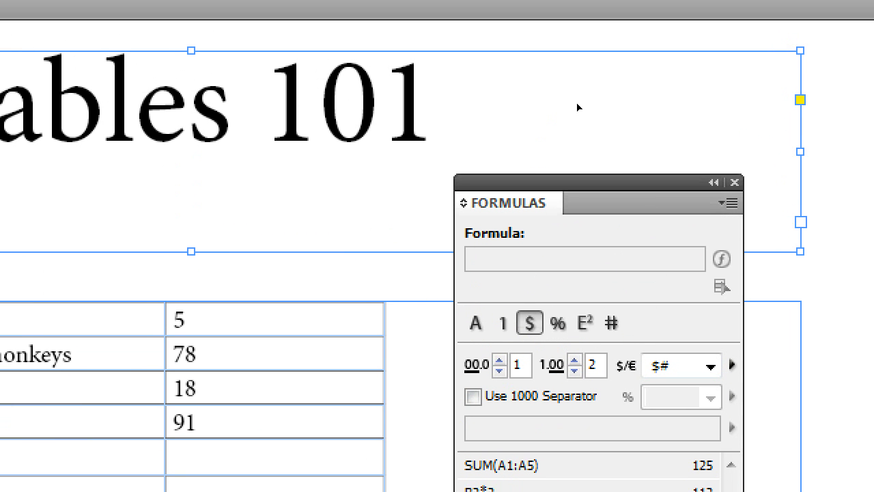
{"action": "key", "text": "t"}
{"action": "left_click", "coordinate": [497, 113]}
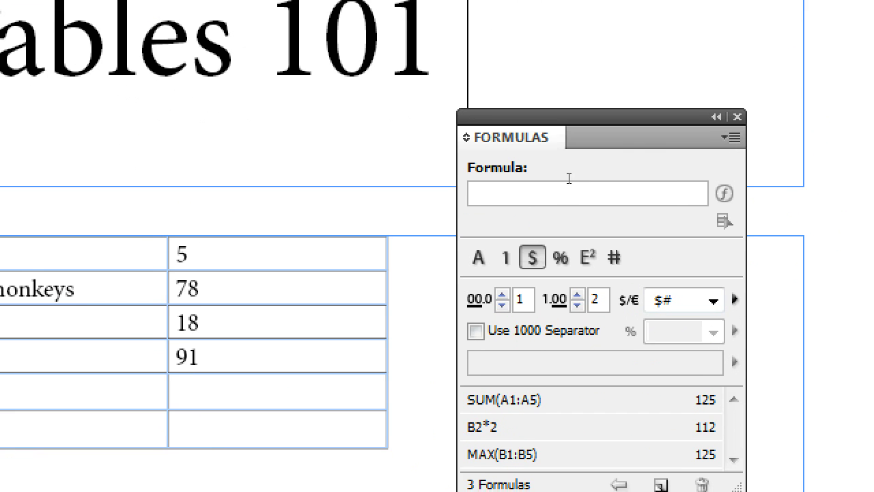
{"action": "left_click", "coordinate": [562, 198]}
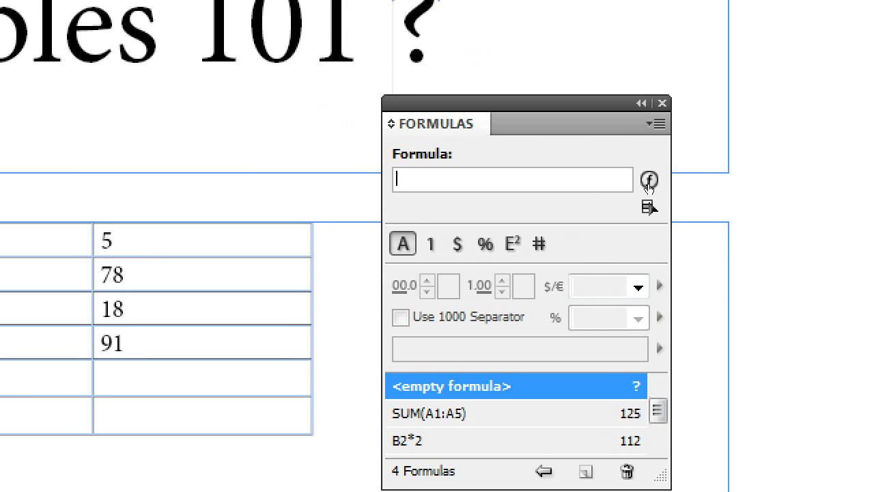
{"action": "left_click", "coordinate": [648, 180]}
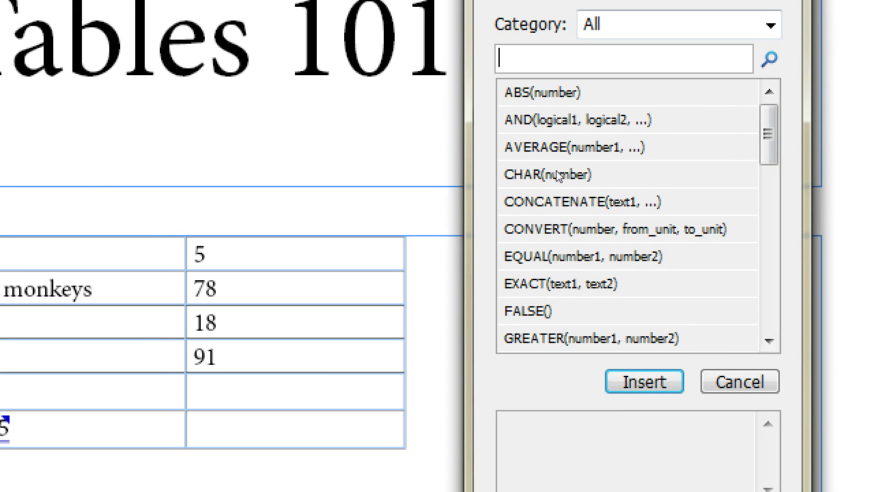
{"action": "left_click", "coordinate": [557, 175]}
{"action": "left_click", "coordinate": [567, 227]}
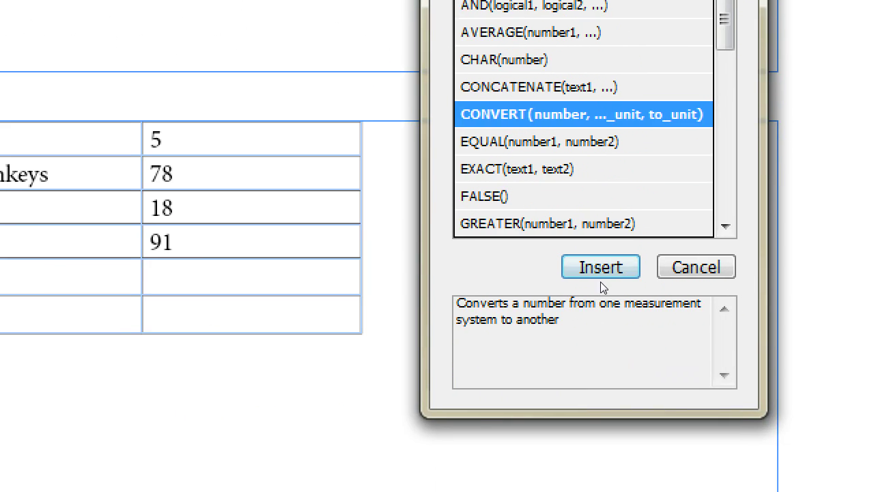
{"action": "left_click", "coordinate": [587, 267]}
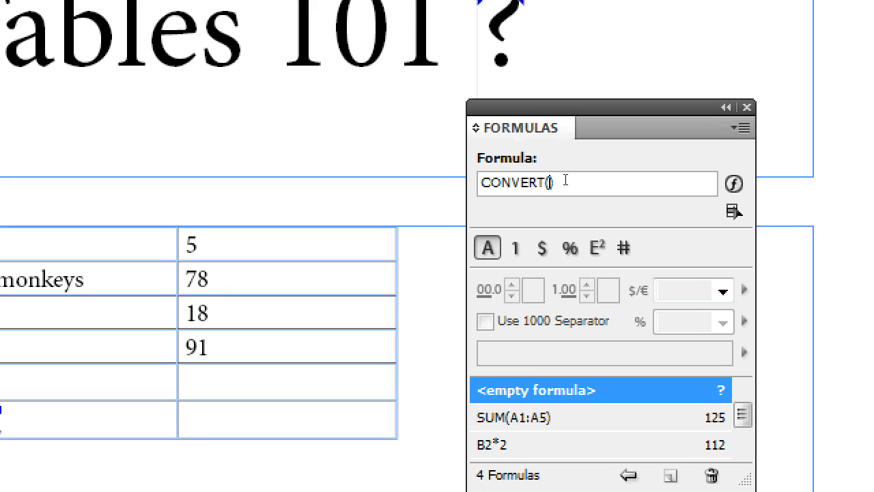
{"action": "double_click", "coordinate": [567, 182]}
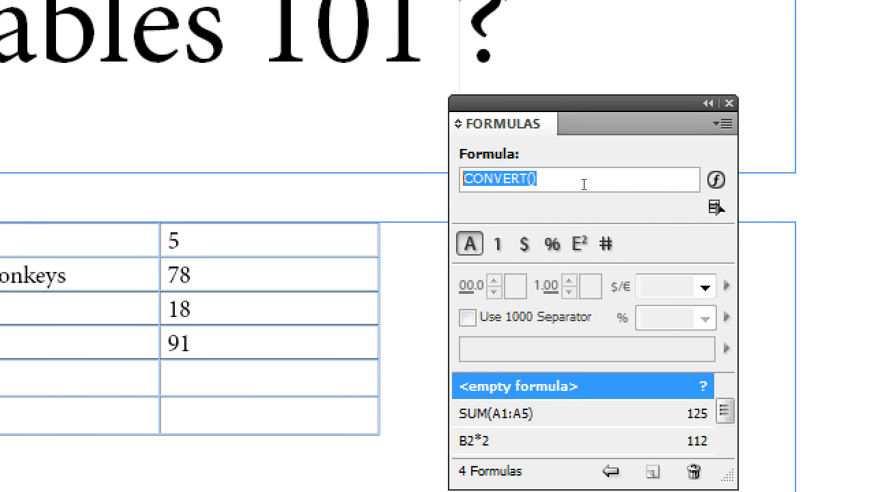
{"action": "key", "text": "Escape"}
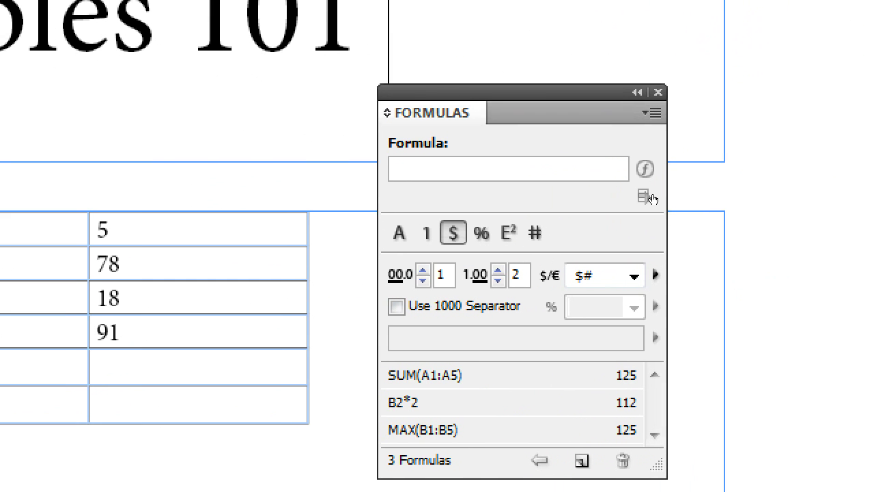
{"action": "left_click", "coordinate": [652, 197]}
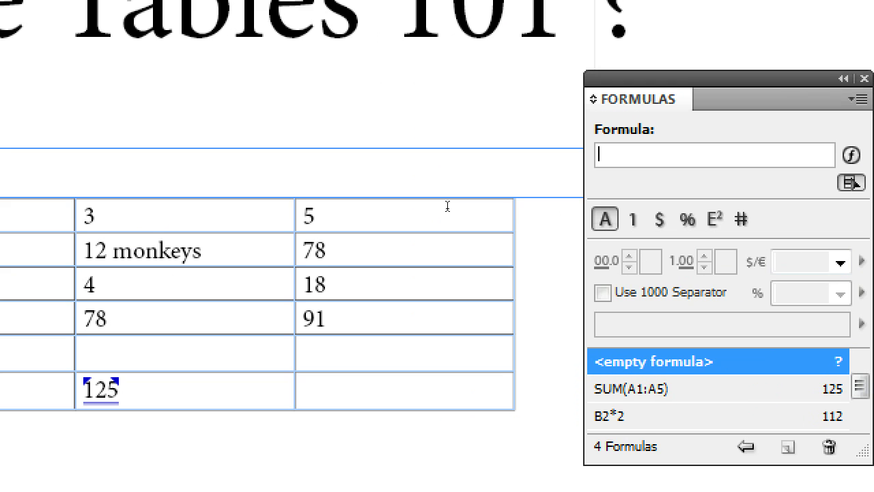
{"action": "left_click", "coordinate": [244, 229]}
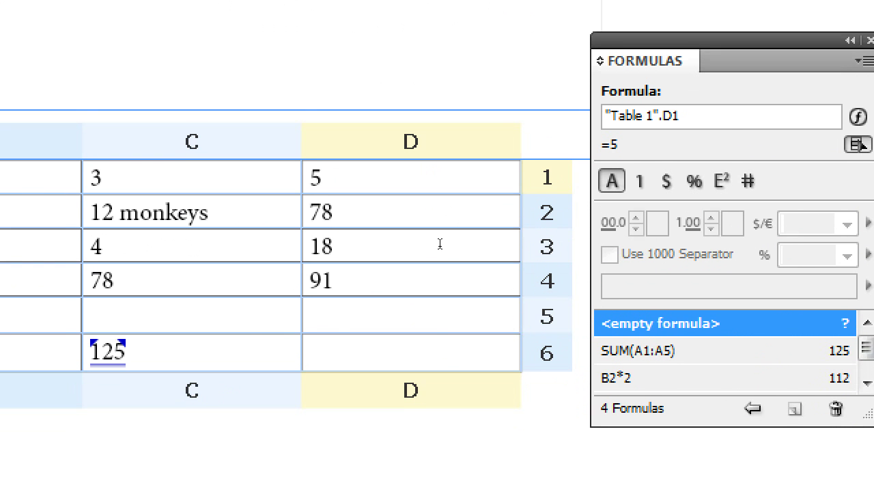
{"action": "left_click", "coordinate": [440, 244]}
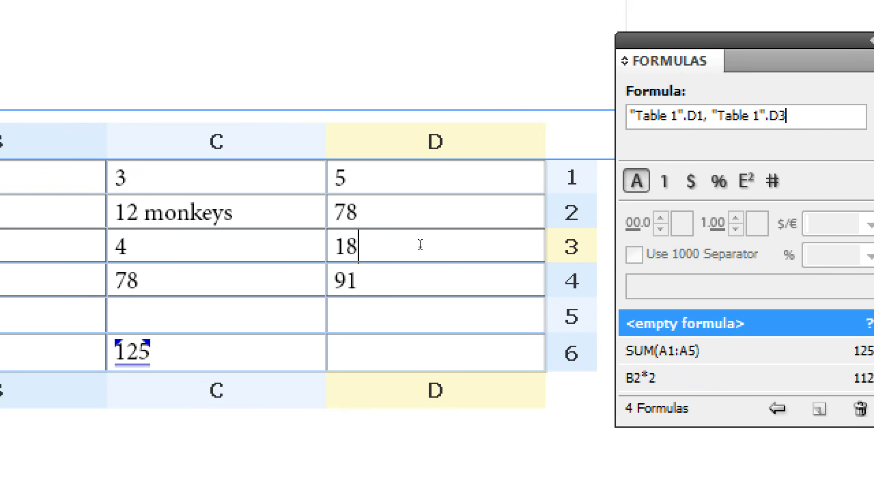
{"action": "key", "text": "Return"}
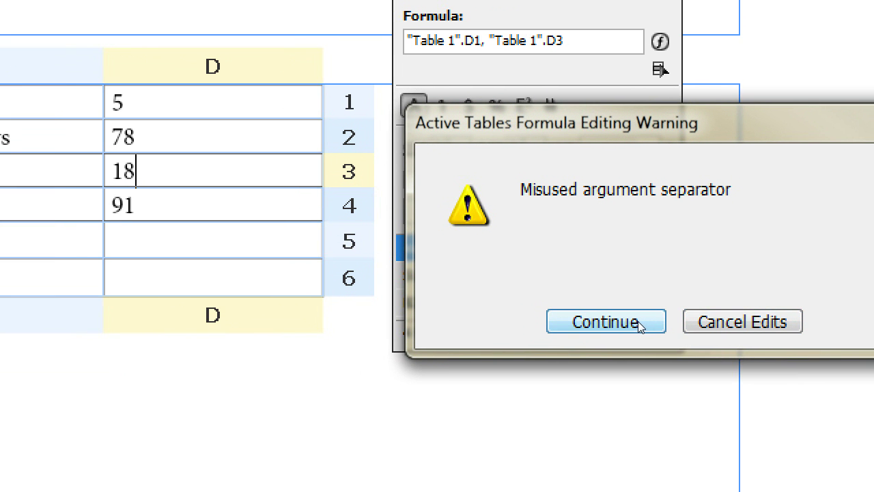
{"action": "left_click", "coordinate": [734, 321]}
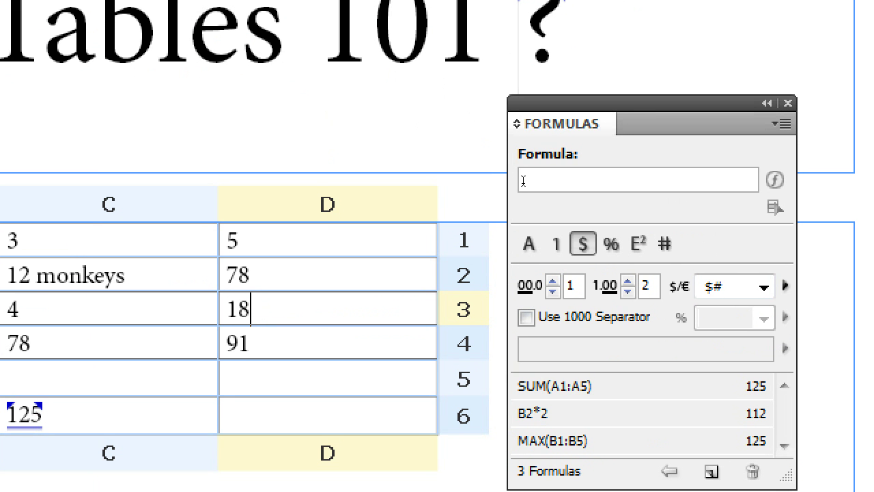
{"action": "key", "text": "shift+Up"}
{"action": "key", "text": "shift+Up"}
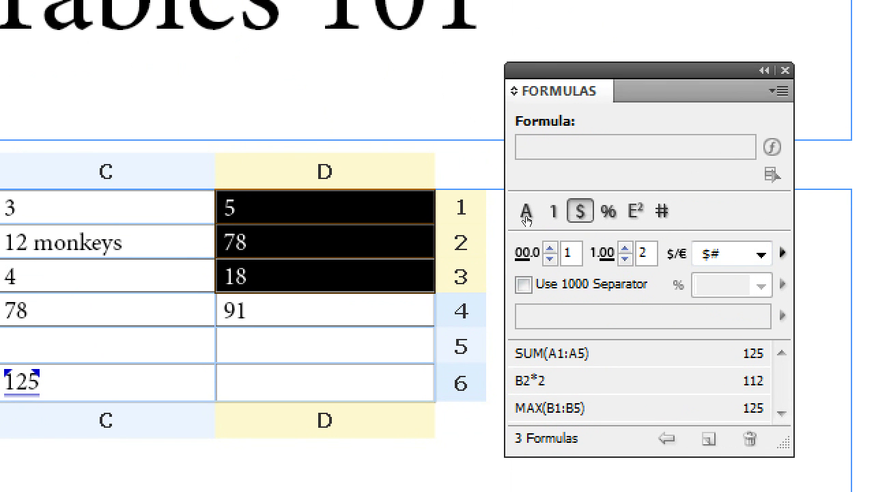
Step: Switch results from text to number format, nudging decimal places to 3 and back to 2
{"action": "left_click", "coordinate": [527, 213]}
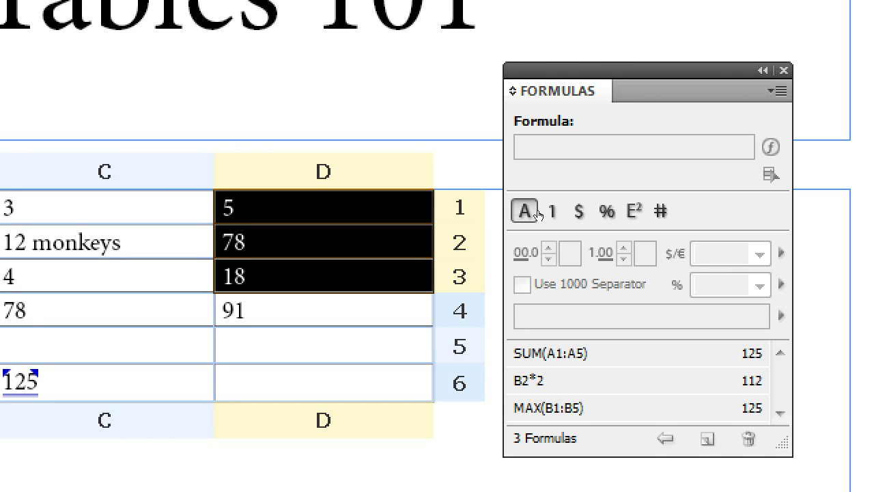
{"action": "left_click", "coordinate": [554, 214]}
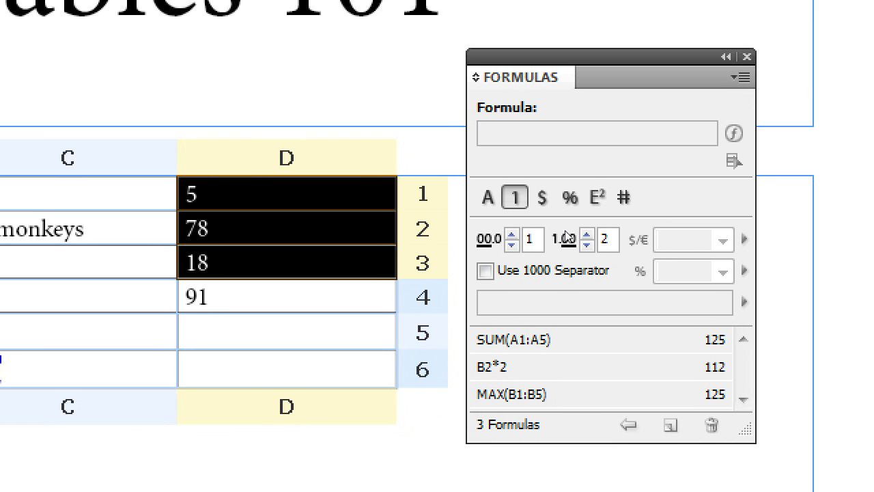
{"action": "left_click", "coordinate": [575, 232]}
{"action": "left_click", "coordinate": [575, 240]}
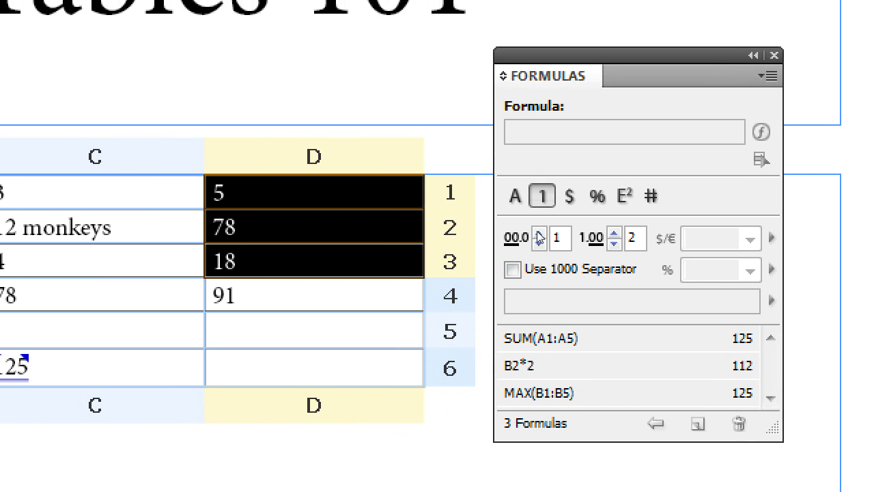
Step: Raise leading zeros to 2 and back to 1, and leave the thousands separator off
{"action": "left_click", "coordinate": [540, 233]}
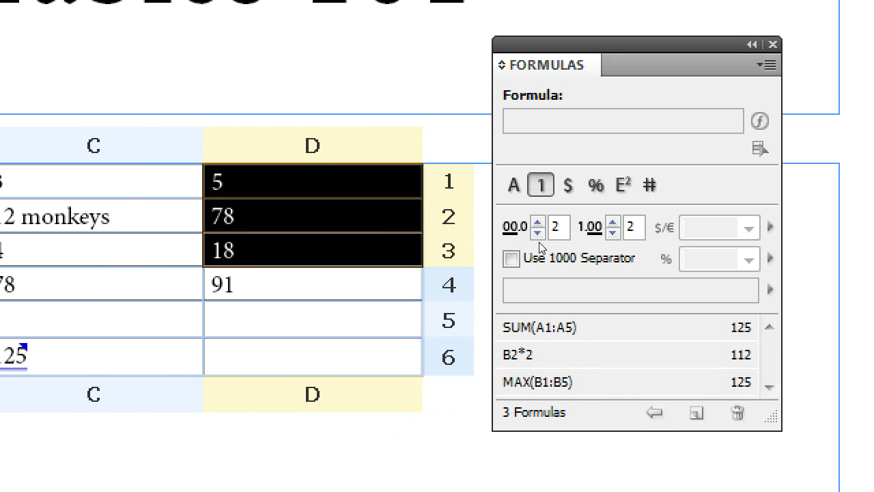
{"action": "left_click", "coordinate": [539, 242]}
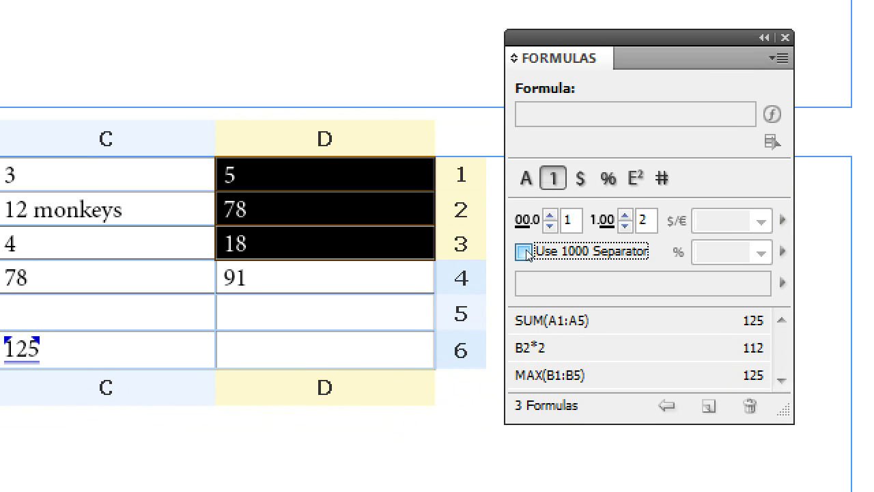
{"action": "left_click", "coordinate": [525, 252]}
{"action": "left_click", "coordinate": [524, 248]}
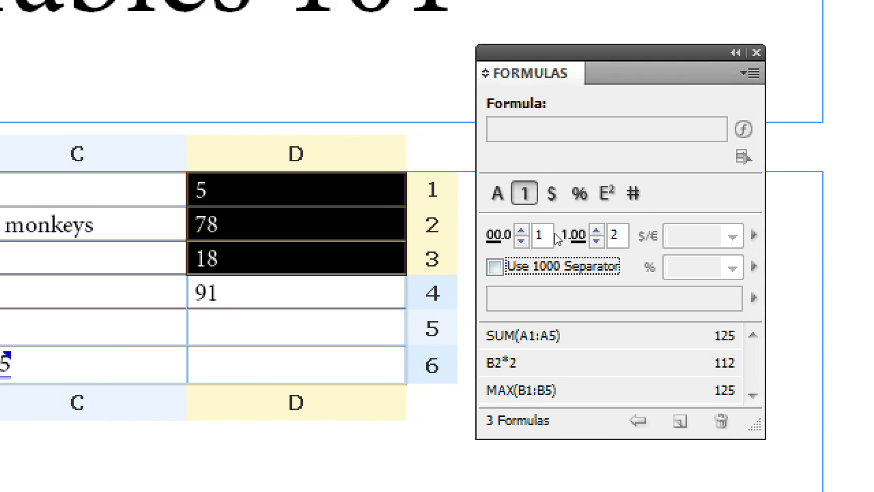
Step: Try the currency number format with a different currency symbol pattern
{"action": "left_click", "coordinate": [552, 213]}
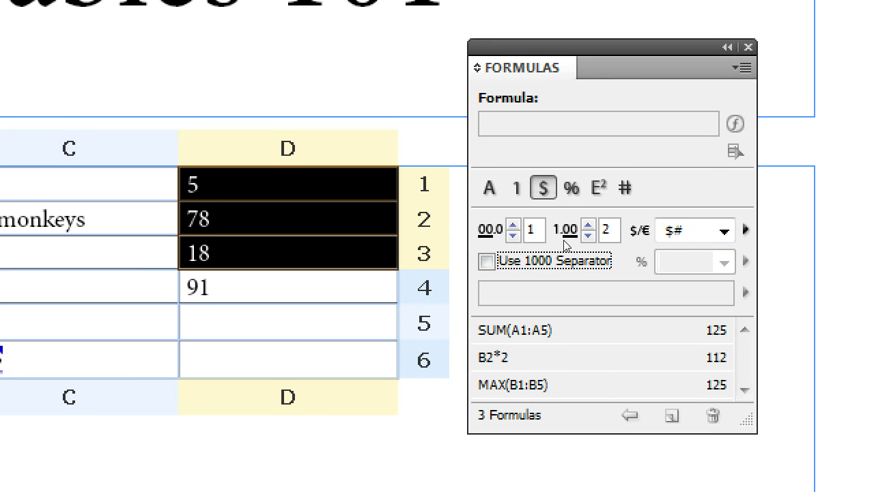
{"action": "left_click", "coordinate": [643, 235]}
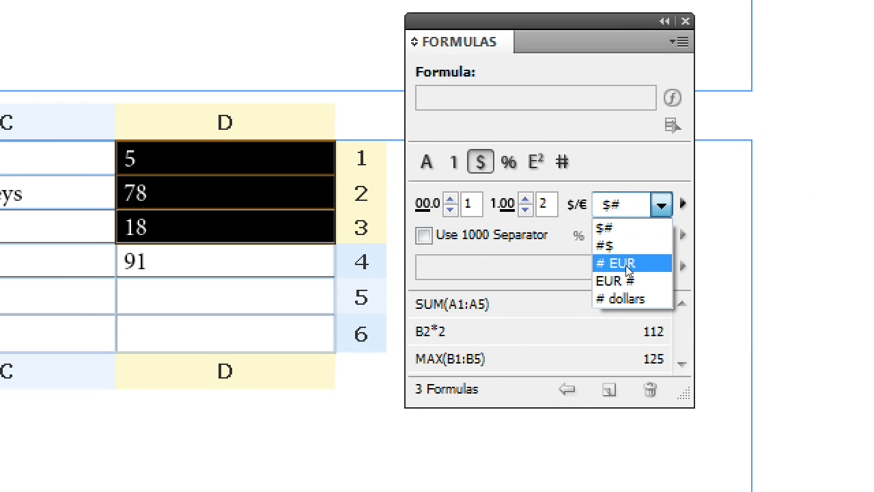
{"action": "left_click", "coordinate": [607, 273]}
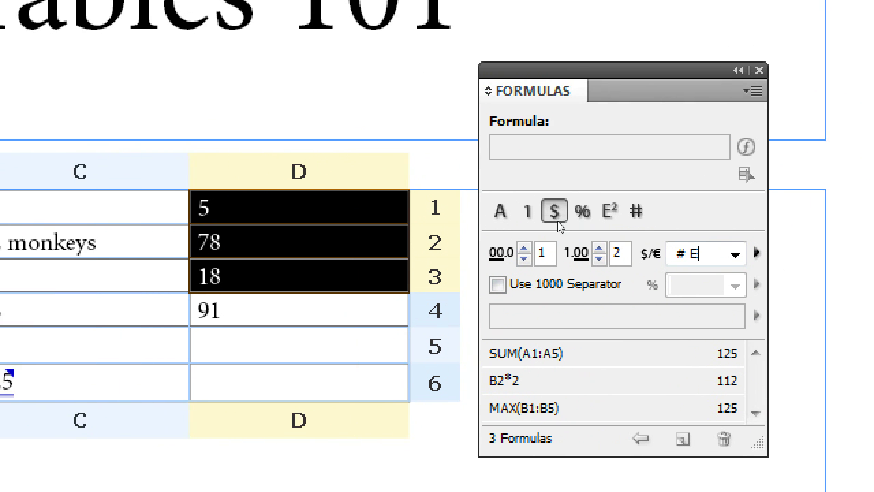
Step: Try the spaced percent pattern with % replaced by 'per cent', then scientific notation
{"action": "left_click", "coordinate": [567, 214]}
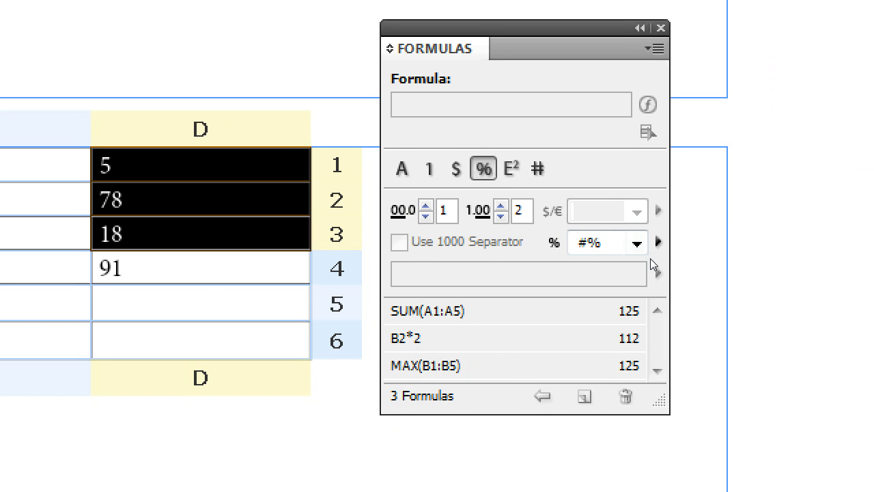
{"action": "left_click", "coordinate": [720, 287]}
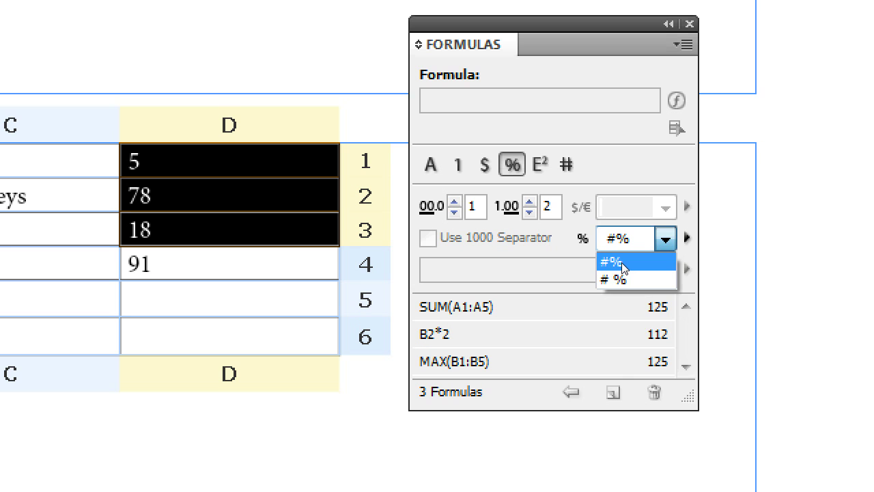
{"action": "left_click", "coordinate": [624, 278]}
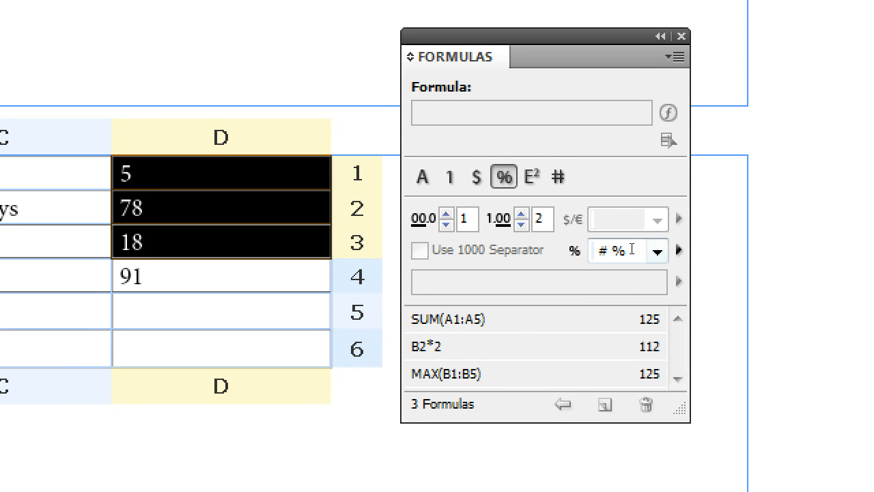
{"action": "double_click", "coordinate": [627, 253]}
{"action": "type", "text": "per ce"}
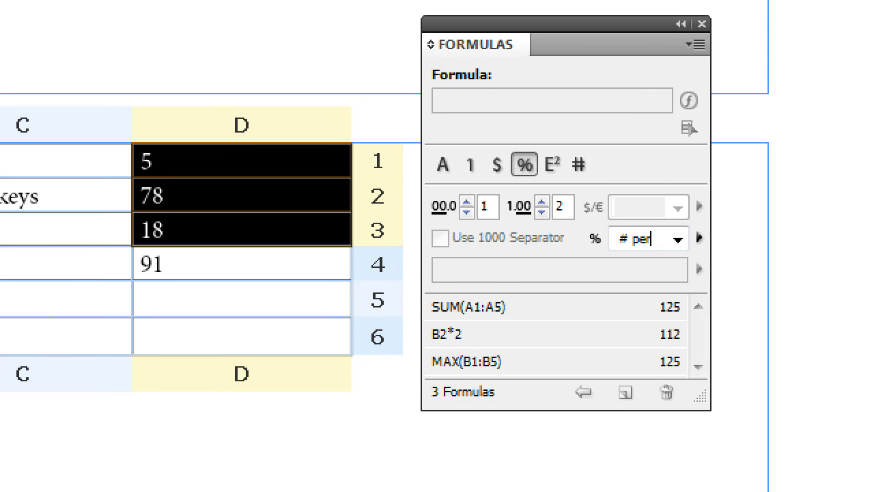
{"action": "type", "text": "nt"}
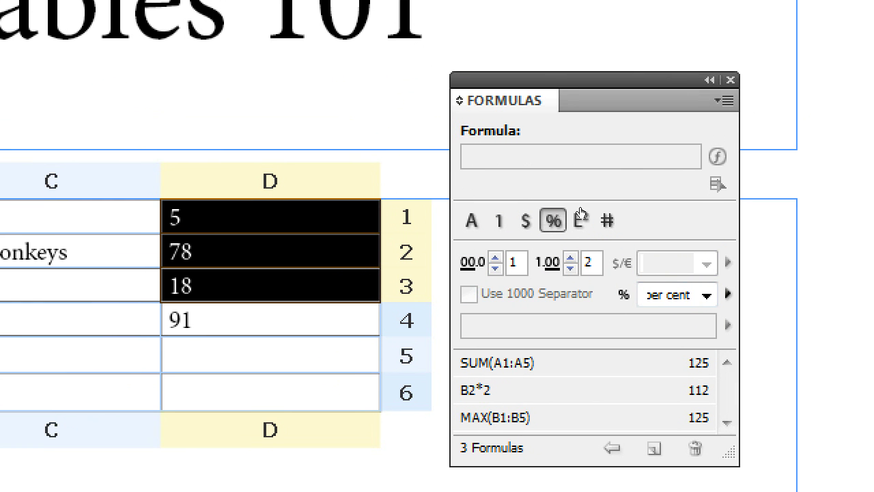
{"action": "left_click", "coordinate": [551, 165]}
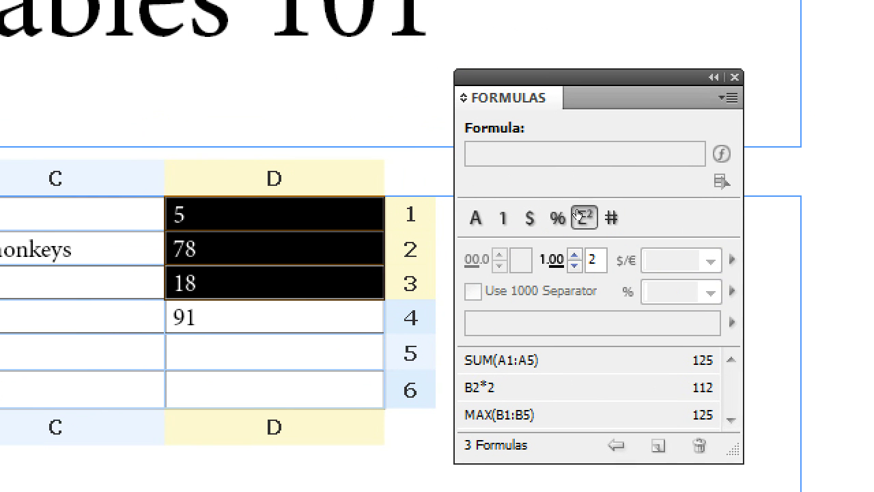
Step: Set a custom number format pattern of #.0000
{"action": "left_click", "coordinate": [612, 217]}
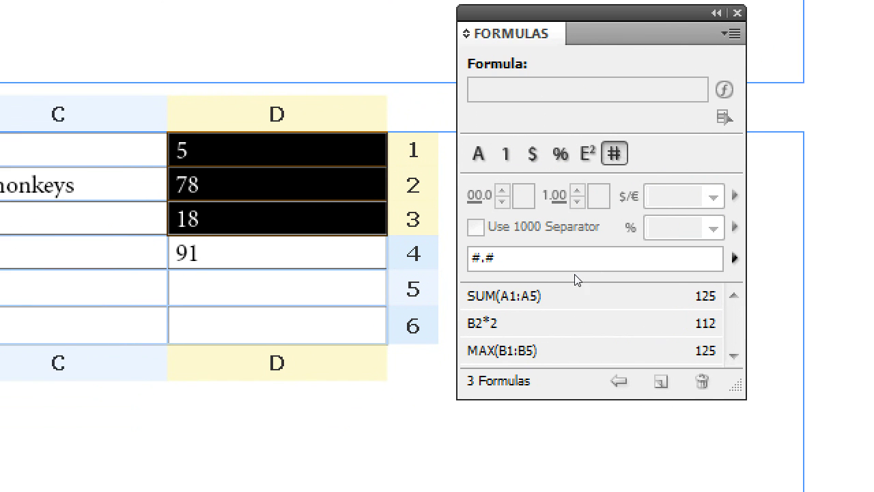
{"action": "left_click", "coordinate": [560, 309]}
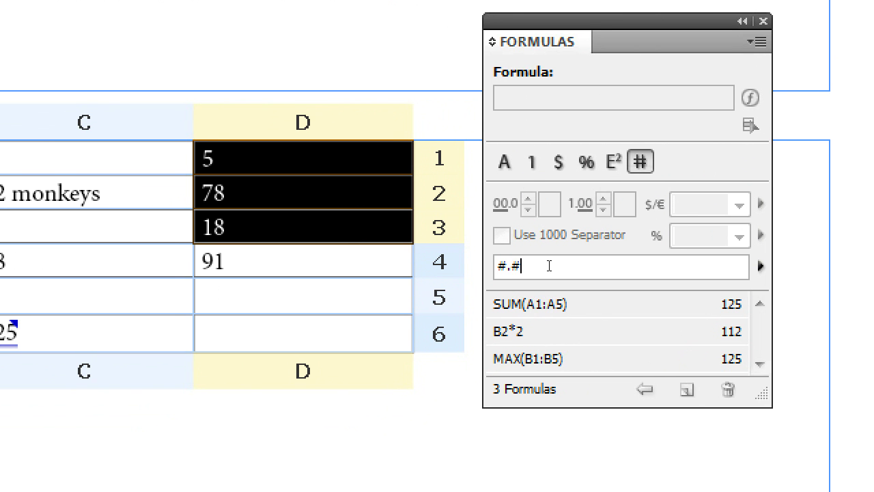
{"action": "double_click", "coordinate": [526, 267]}
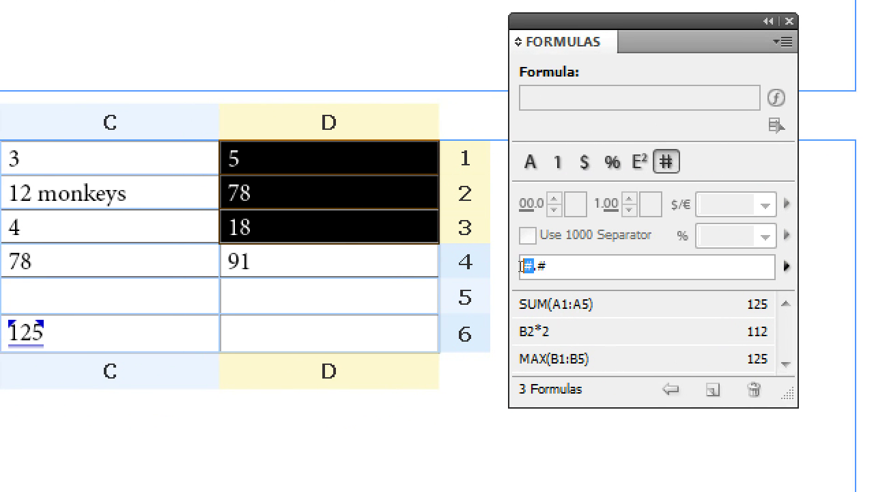
{"action": "left_click", "coordinate": [539, 267]}
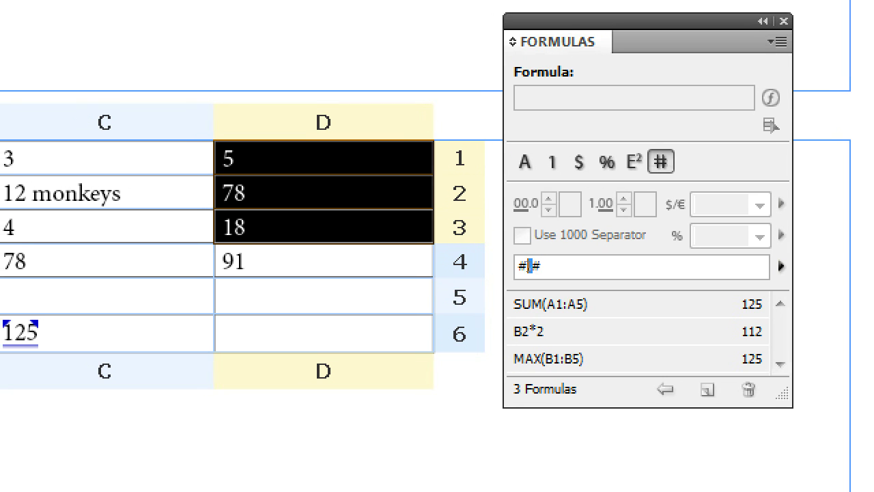
{"action": "double_click", "coordinate": [533, 267]}
{"action": "left_click", "coordinate": [546, 266]}
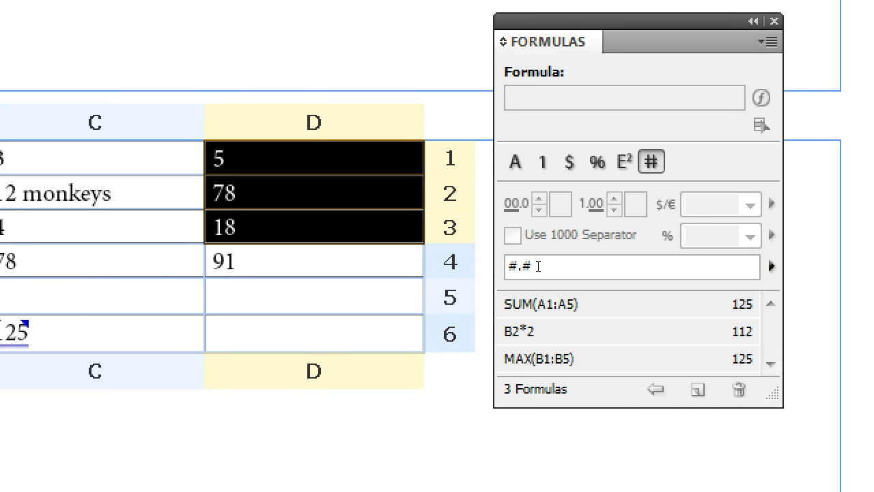
{"action": "key", "text": "BackSpace"}
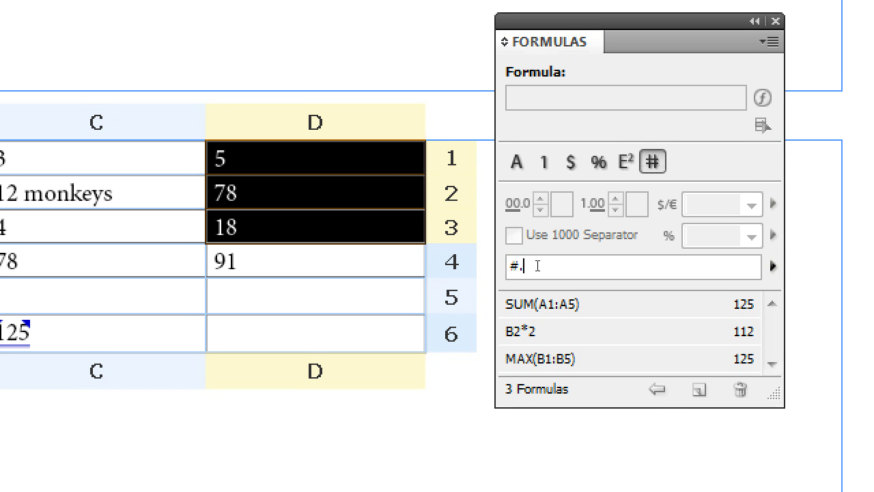
{"action": "type", "text": "0"}
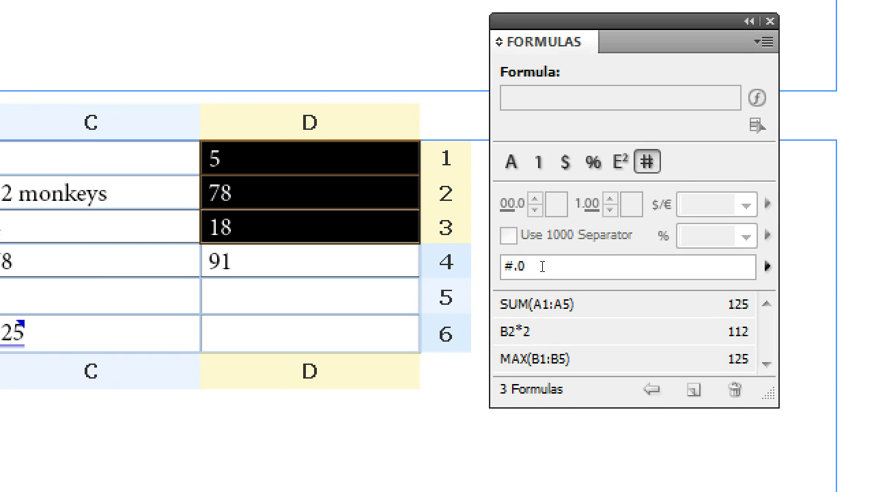
{"action": "type", "text": "000"}
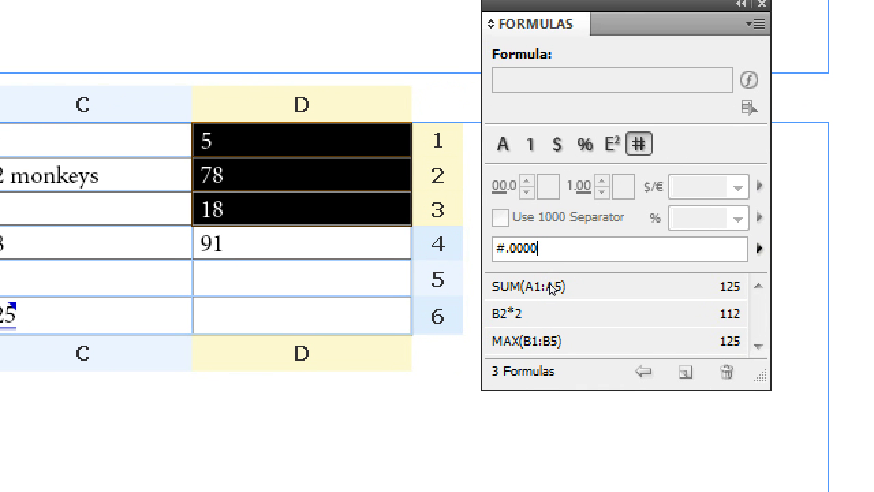
Step: Select each of the three formulas and jump to the cell holding B2*2
{"action": "left_click", "coordinate": [551, 287]}
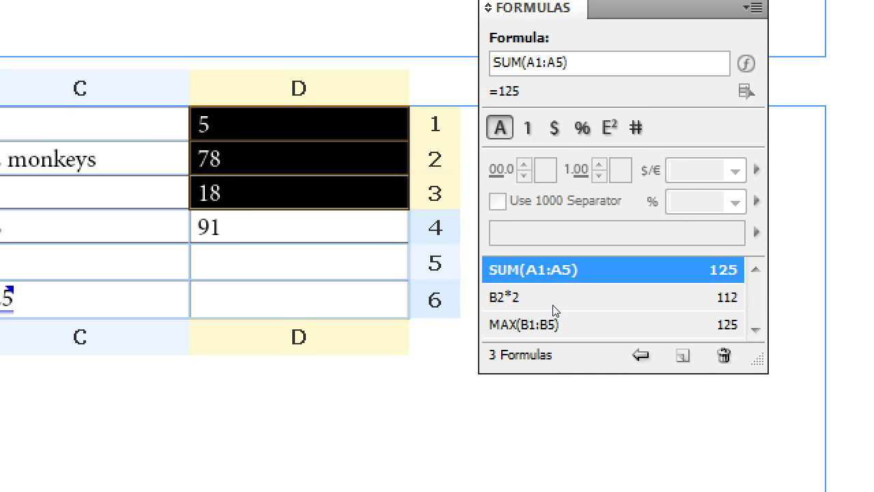
{"action": "left_click", "coordinate": [546, 313]}
{"action": "left_click", "coordinate": [555, 315]}
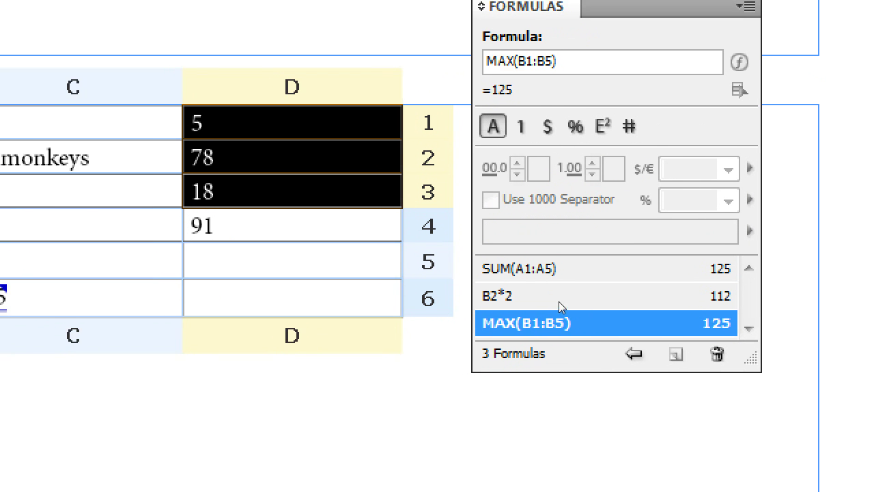
{"action": "left_click", "coordinate": [519, 314]}
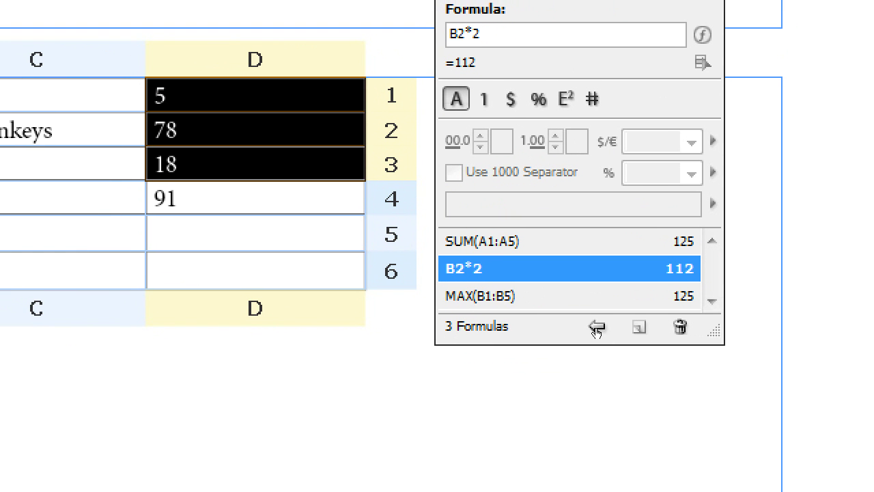
{"action": "left_click", "coordinate": [596, 328]}
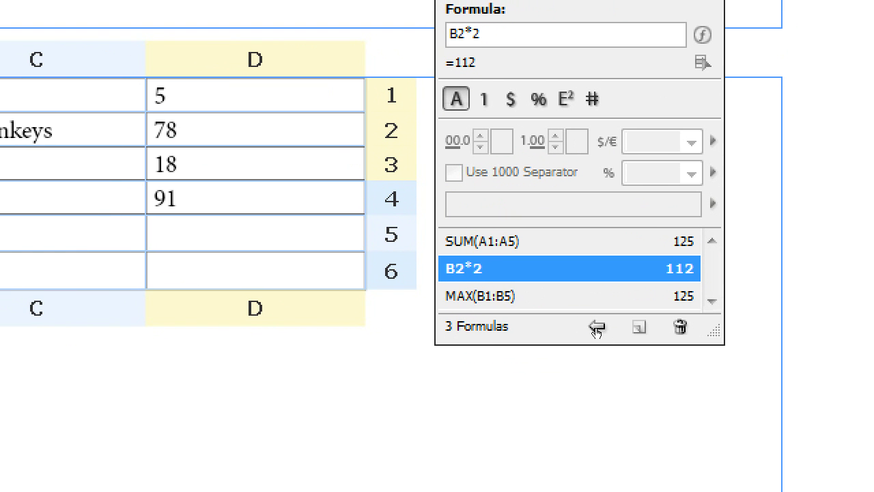
{"action": "left_click", "coordinate": [596, 328]}
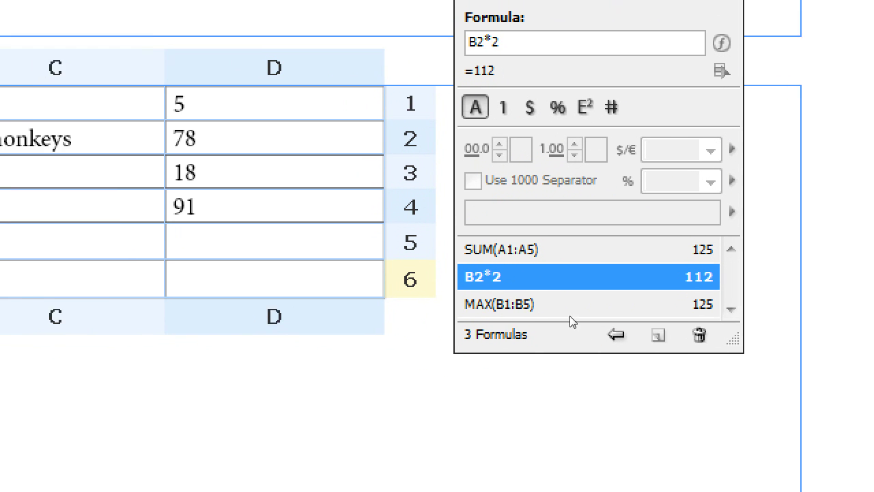
{"action": "left_click", "coordinate": [525, 292]}
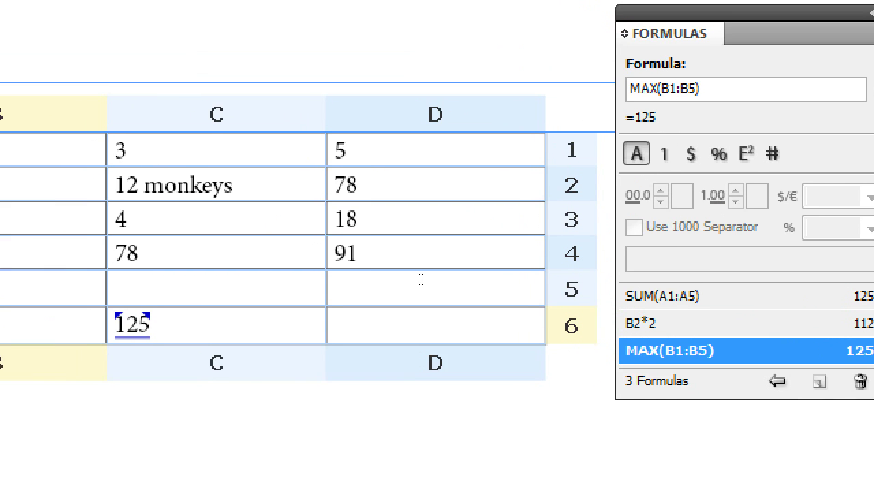
Step: Add and discard a trial empty formula in cell D5, then select B2*2 and MAX(B1:B5)
{"action": "left_click", "coordinate": [306, 231]}
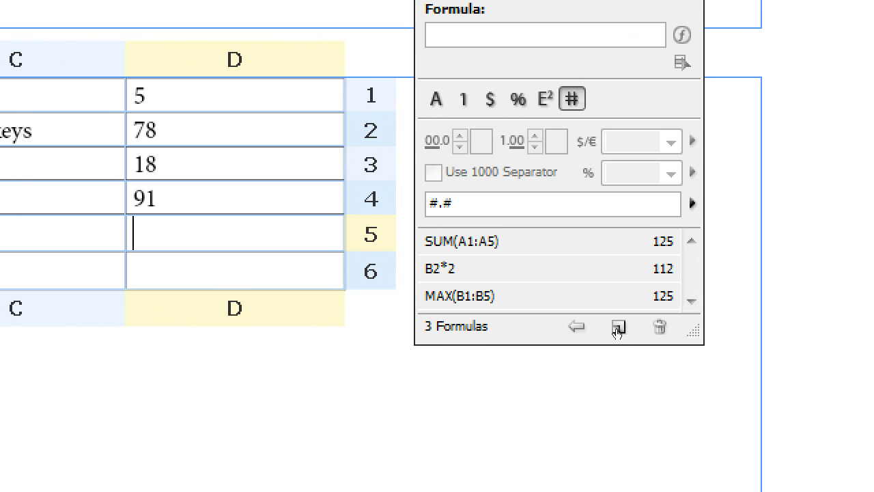
{"action": "left_click", "coordinate": [618, 330]}
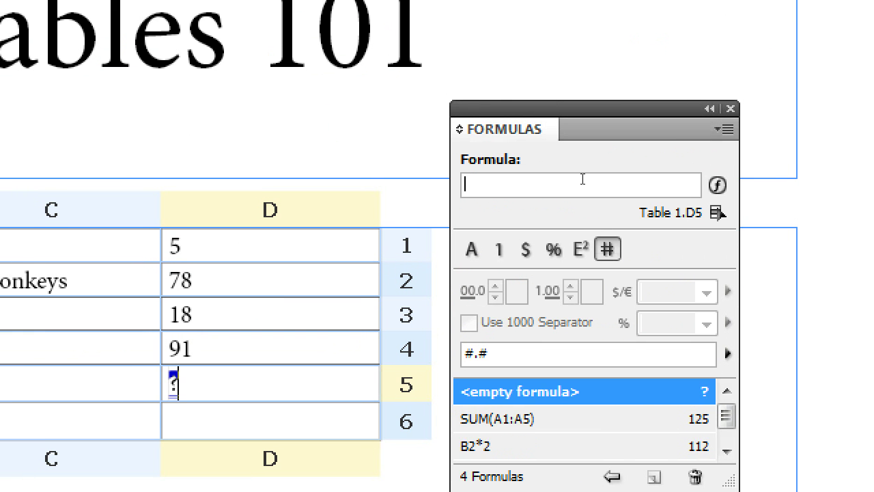
{"action": "key", "text": "Escape"}
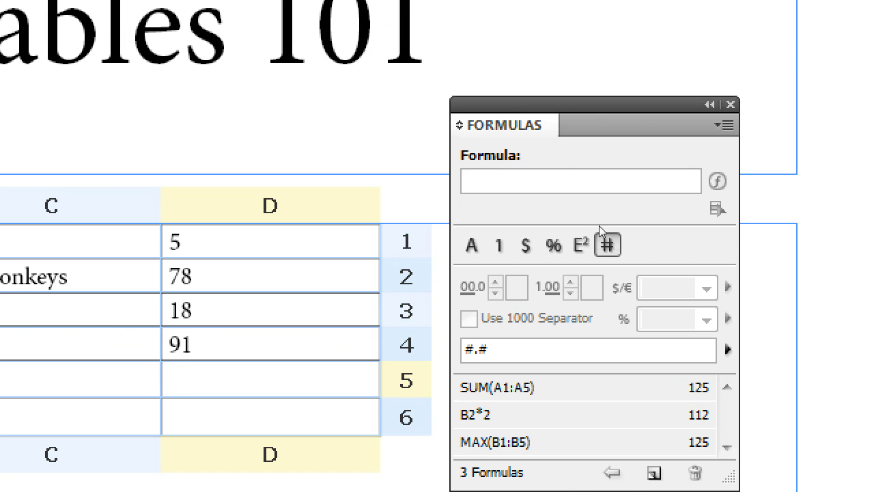
{"action": "left_click", "coordinate": [611, 313]}
{"action": "left_click", "coordinate": [606, 297]}
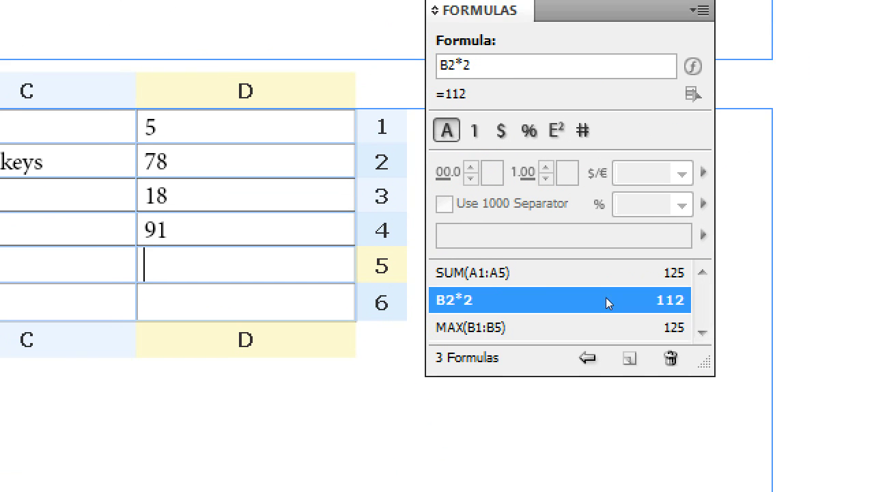
{"action": "left_click", "coordinate": [598, 318], "text": "shift"}
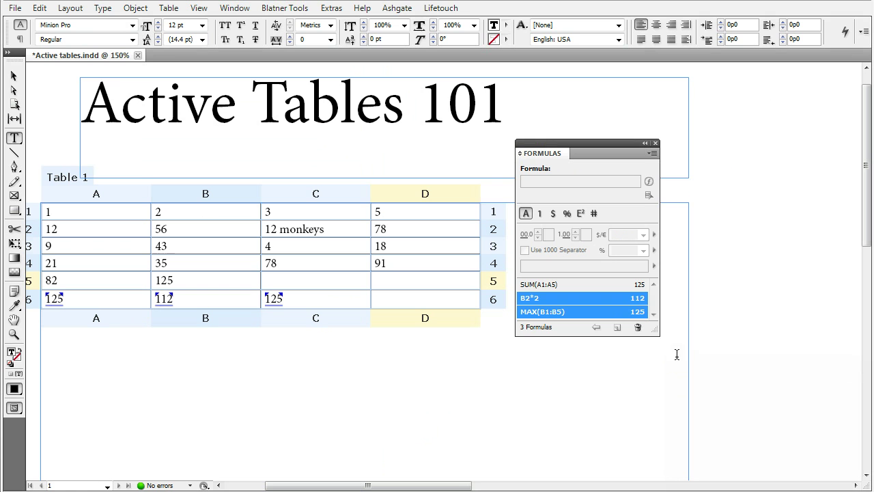
Step: Review Number Format Options (cell style, # and -# patterns, period decimal symbol), then cancel
{"action": "left_click", "coordinate": [653, 156]}
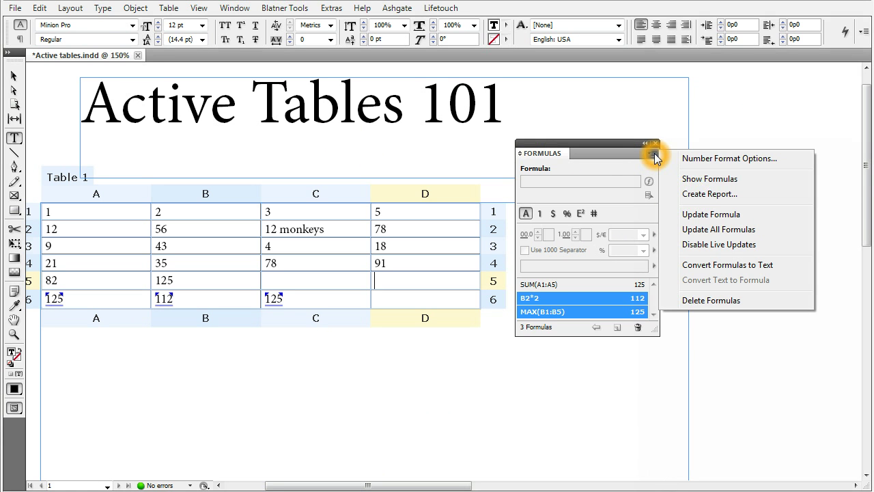
{"action": "left_click", "coordinate": [694, 160]}
{"action": "left_click", "coordinate": [667, 184]}
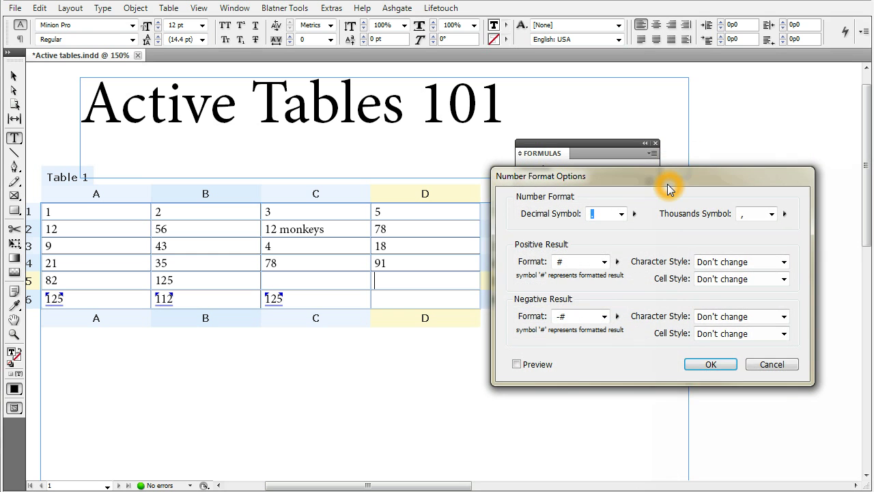
{"action": "left_click_drag", "start_coordinate": [667, 184], "coordinate": [352, 159]}
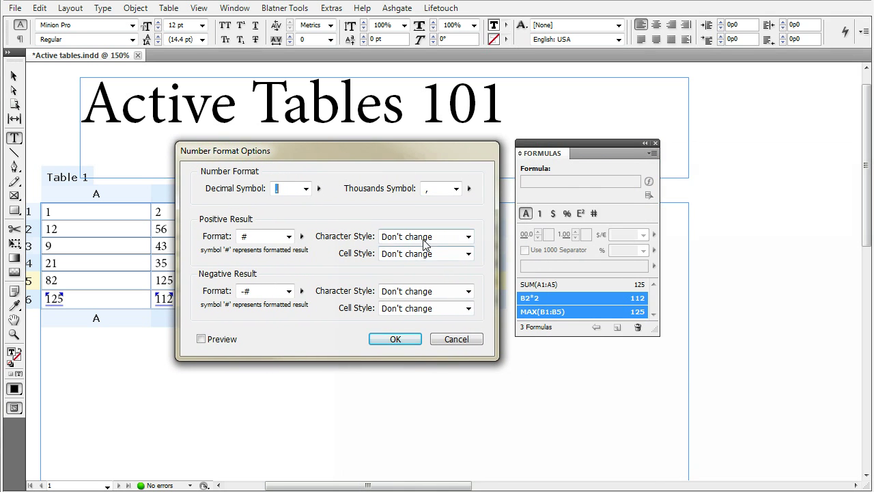
{"action": "left_click", "coordinate": [466, 237]}
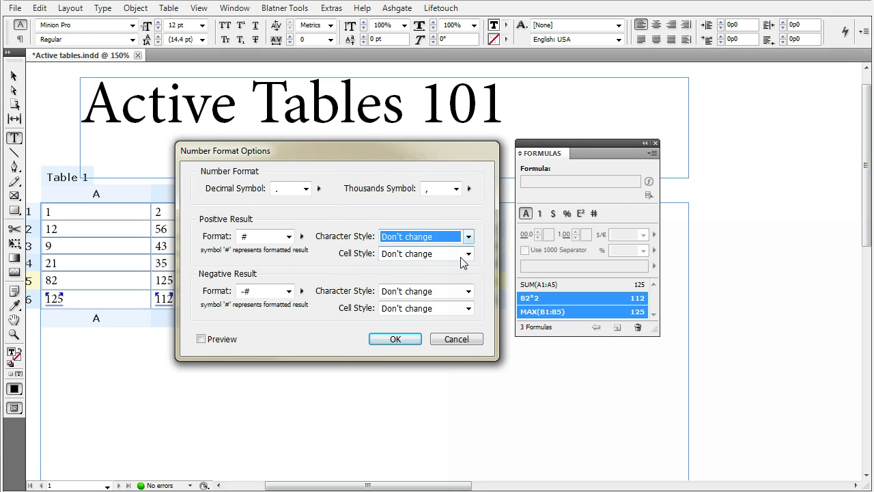
{"action": "left_click", "coordinate": [467, 253]}
{"action": "left_click", "coordinate": [463, 260]}
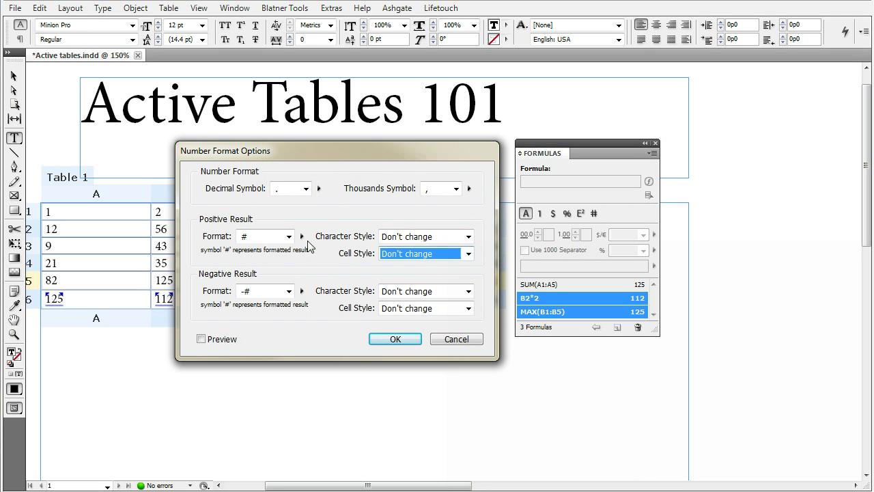
{"action": "left_click", "coordinate": [272, 238]}
{"action": "left_click", "coordinate": [275, 290]}
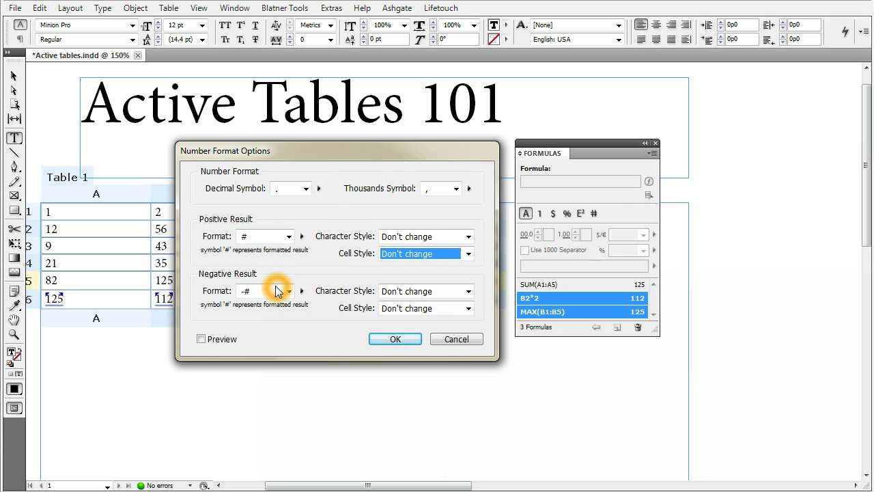
{"action": "left_click", "coordinate": [306, 191]}
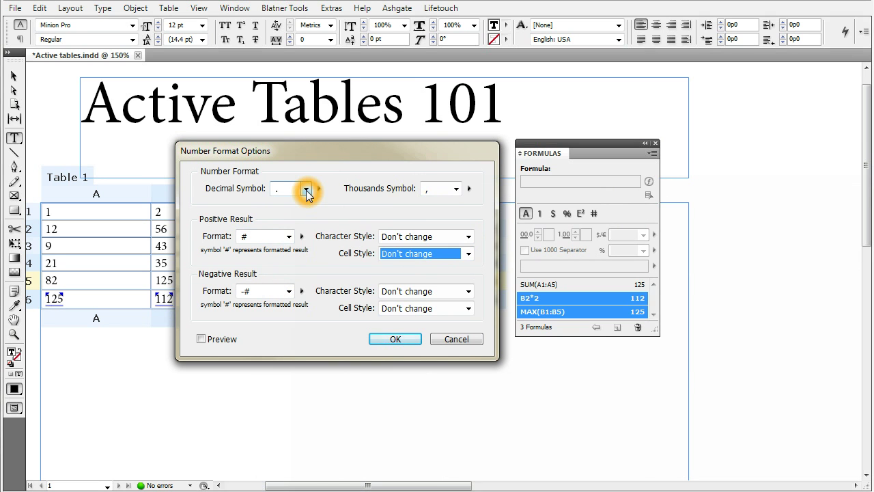
{"action": "left_click", "coordinate": [303, 192]}
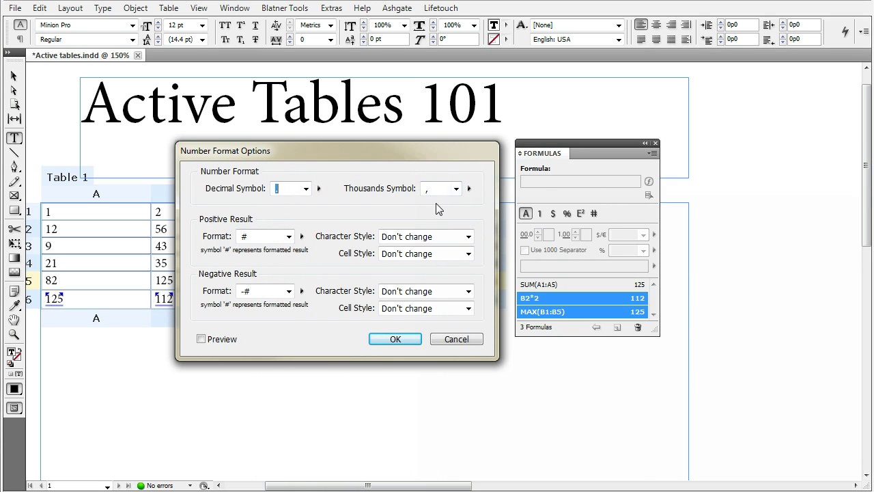
{"action": "left_click", "coordinate": [455, 339]}
{"action": "left_click", "coordinate": [652, 155]}
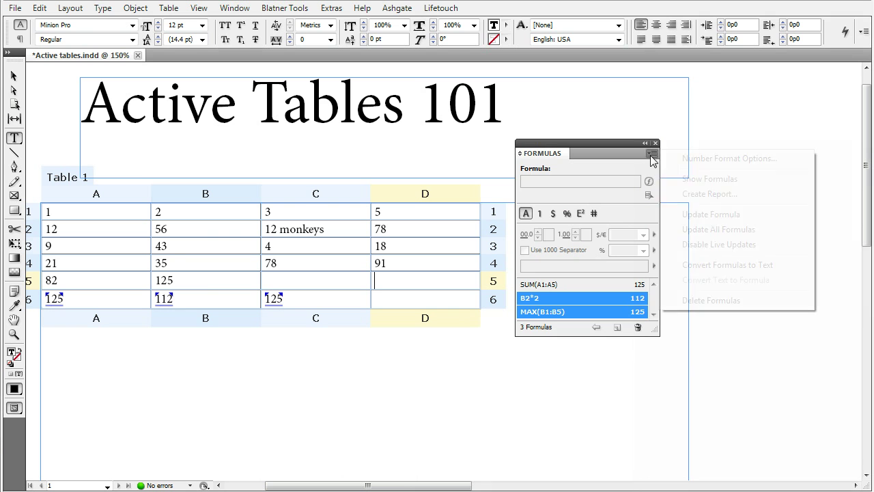
{"action": "left_click", "coordinate": [720, 178]}
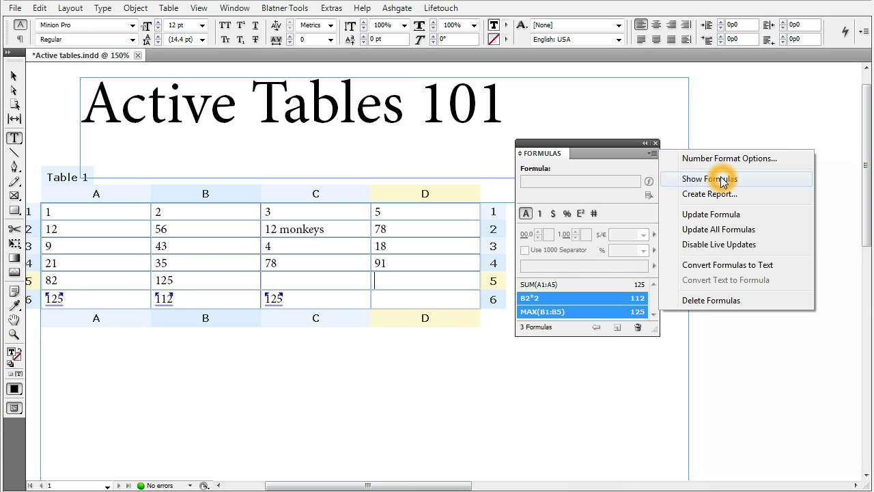
{"action": "left_click", "coordinate": [281, 301]}
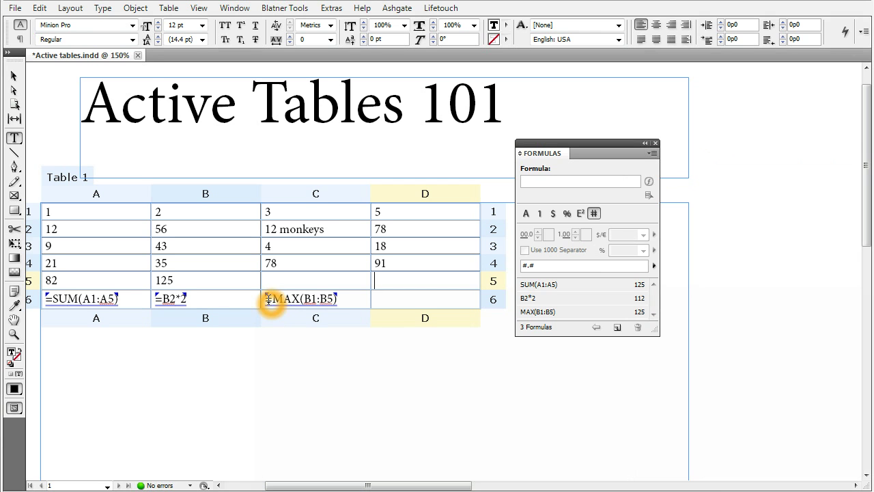
{"action": "left_click", "coordinate": [334, 301]}
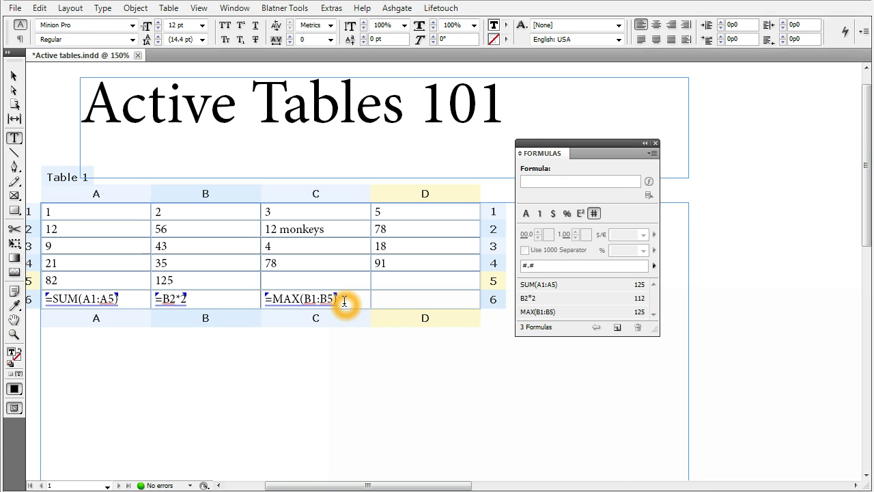
{"action": "left_click", "coordinate": [653, 153]}
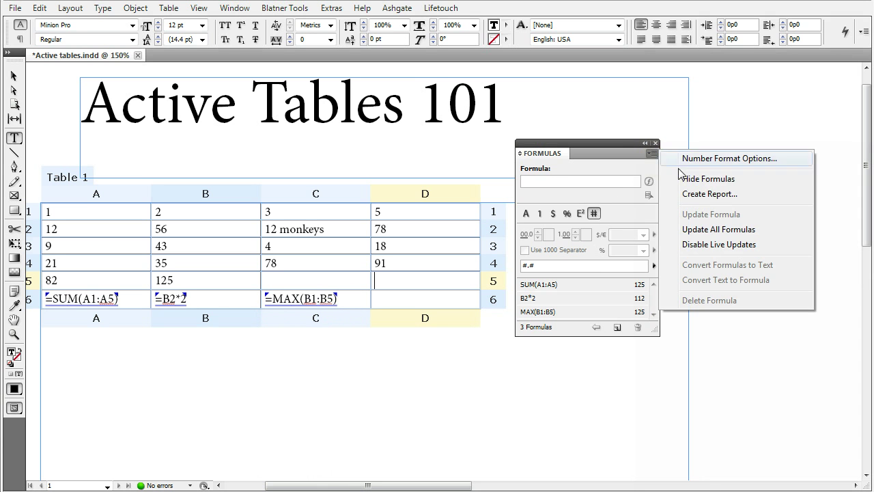
{"action": "left_click", "coordinate": [708, 174]}
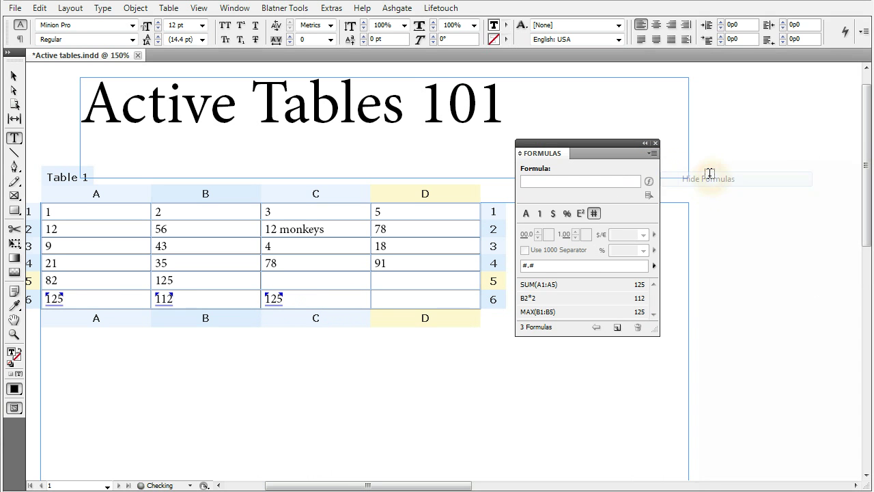
{"action": "left_click", "coordinate": [652, 155]}
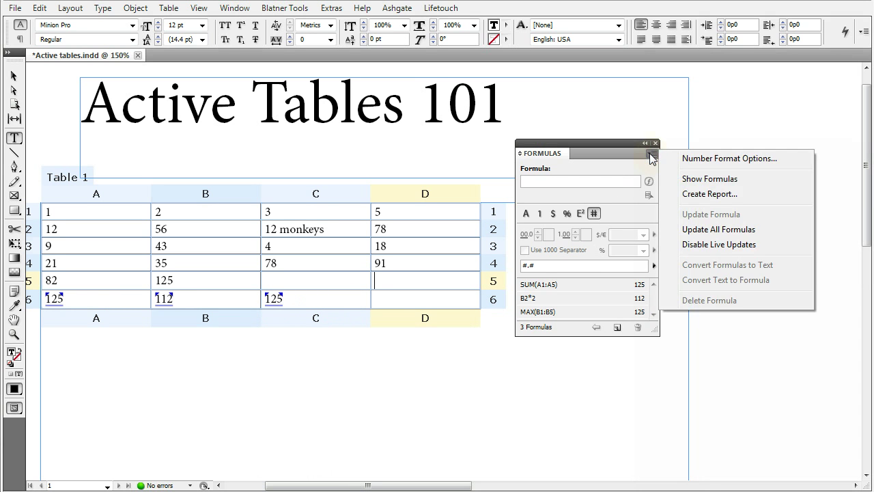
{"action": "left_click", "coordinate": [707, 194]}
{"action": "left_click_drag", "start_coordinate": [673, 162], "coordinate": [640, 156]}
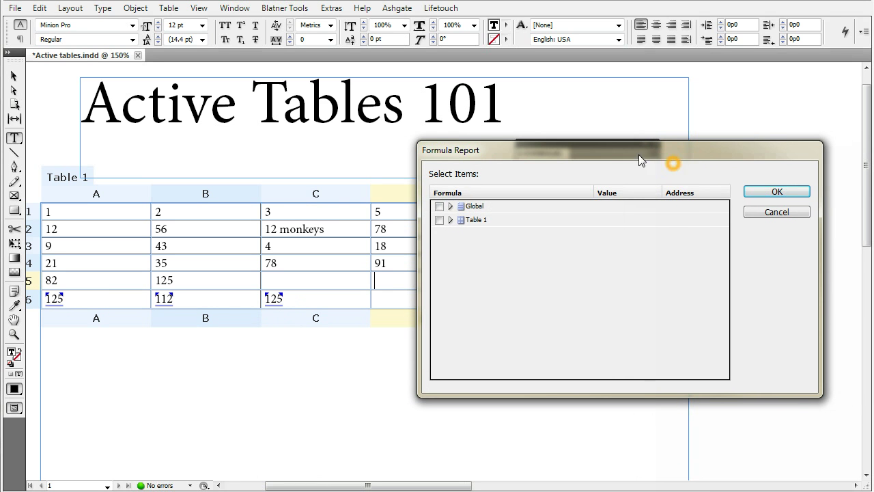
{"action": "left_click", "coordinate": [450, 220]}
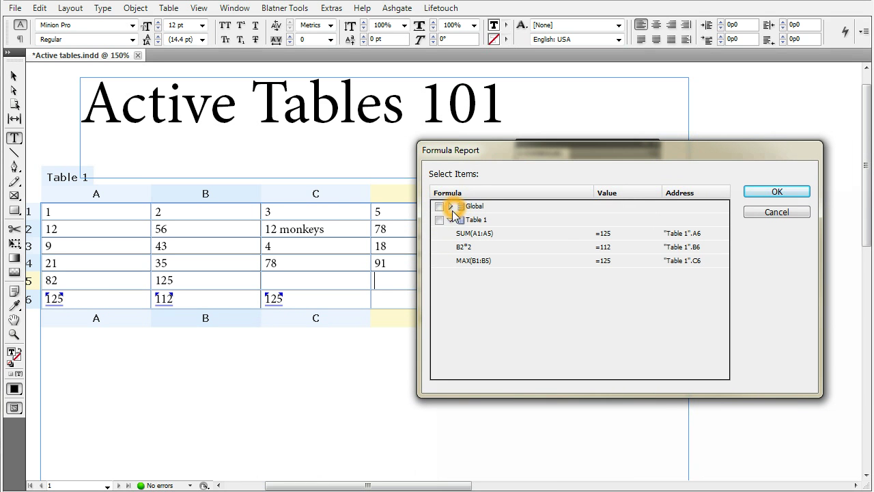
{"action": "left_click", "coordinate": [450, 217]}
{"action": "left_click", "coordinate": [450, 216]}
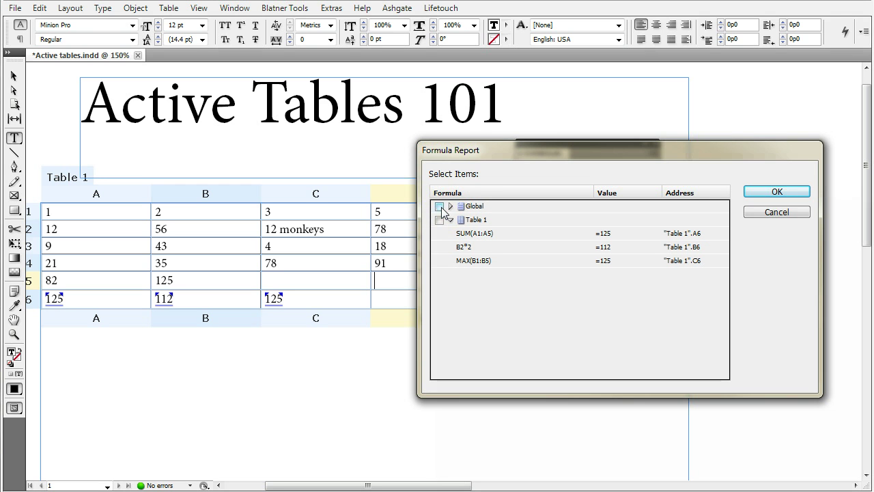
{"action": "left_click", "coordinate": [440, 208]}
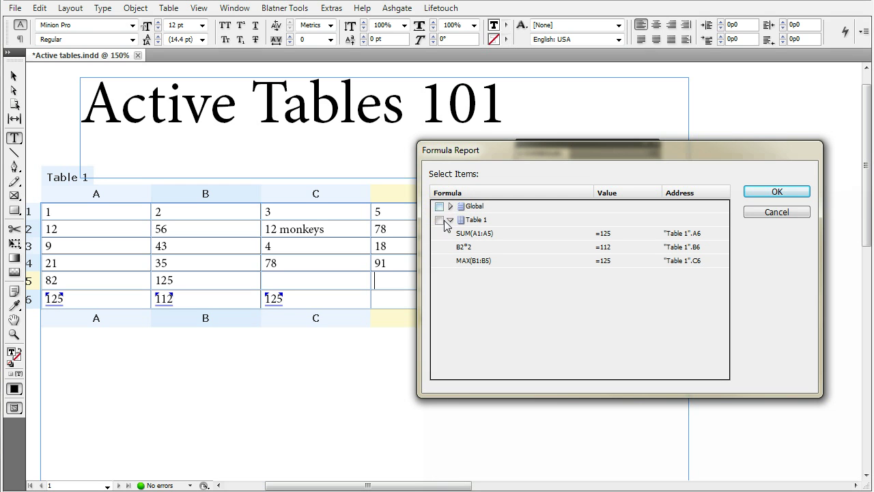
{"action": "left_click", "coordinate": [440, 220]}
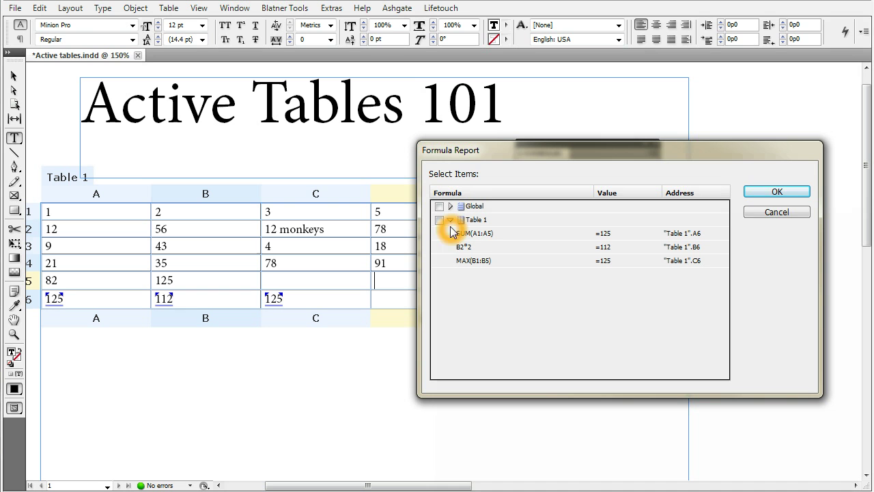
{"action": "left_click", "coordinate": [440, 220]}
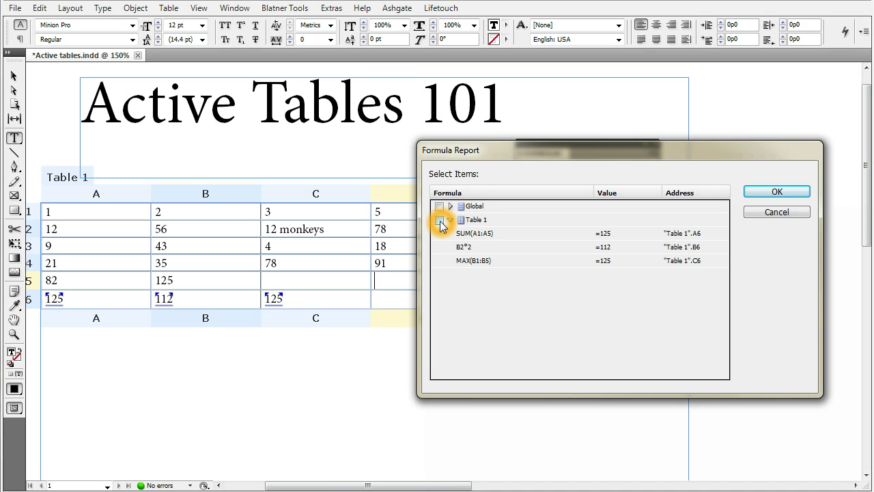
{"action": "left_click", "coordinate": [751, 211]}
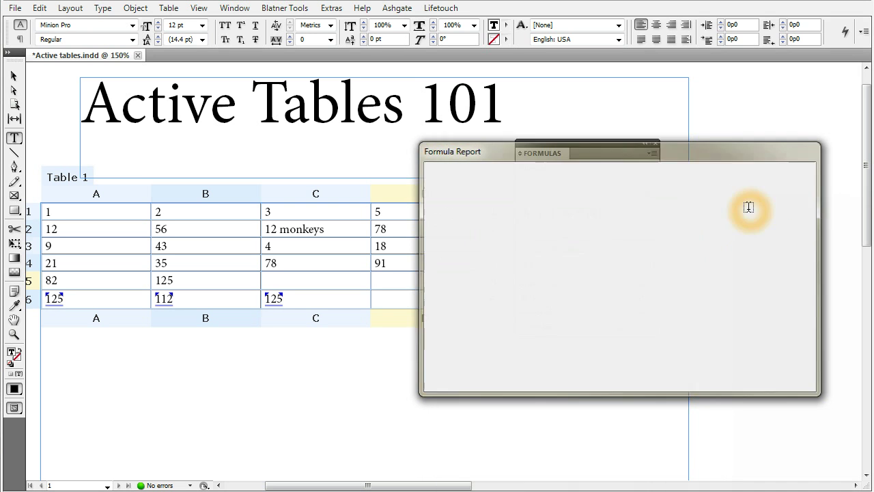
{"action": "left_click", "coordinate": [654, 157]}
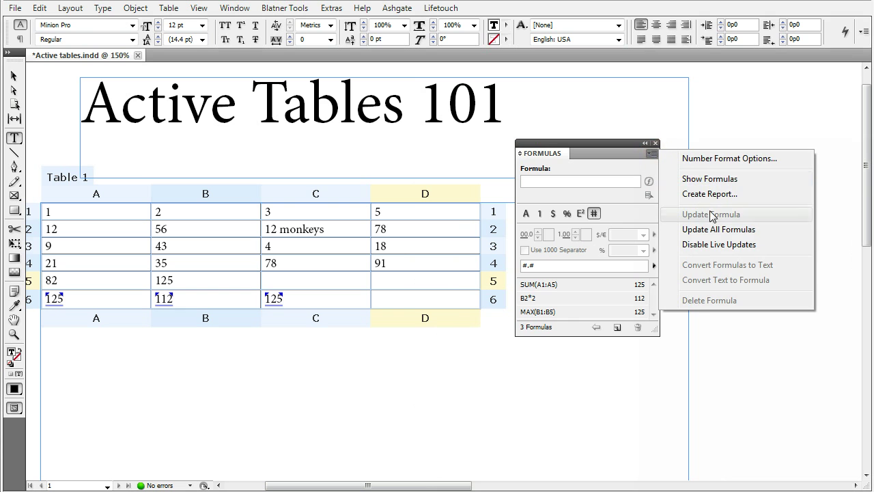
Step: Update the SUM(A1:A5) formula and disable live updates from the Formulas panel menu
{"action": "left_click", "coordinate": [712, 214]}
{"action": "left_click", "coordinate": [591, 286]}
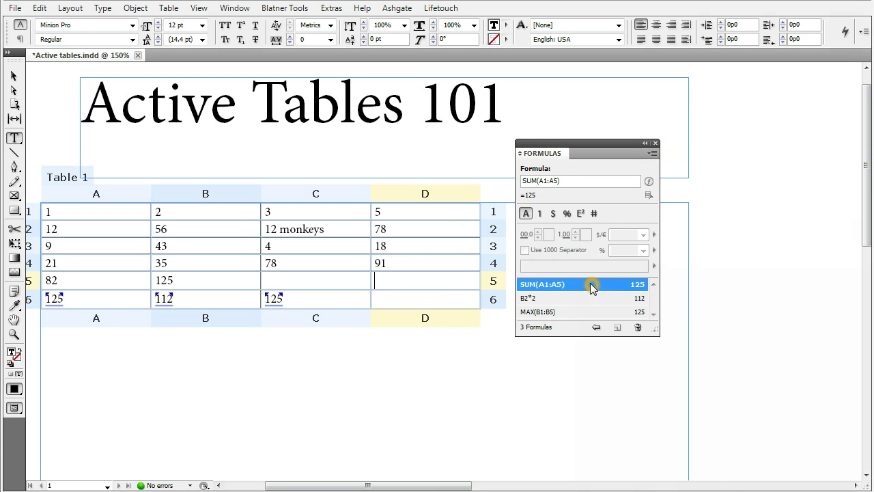
{"action": "left_click", "coordinate": [654, 153]}
{"action": "left_click", "coordinate": [714, 215]}
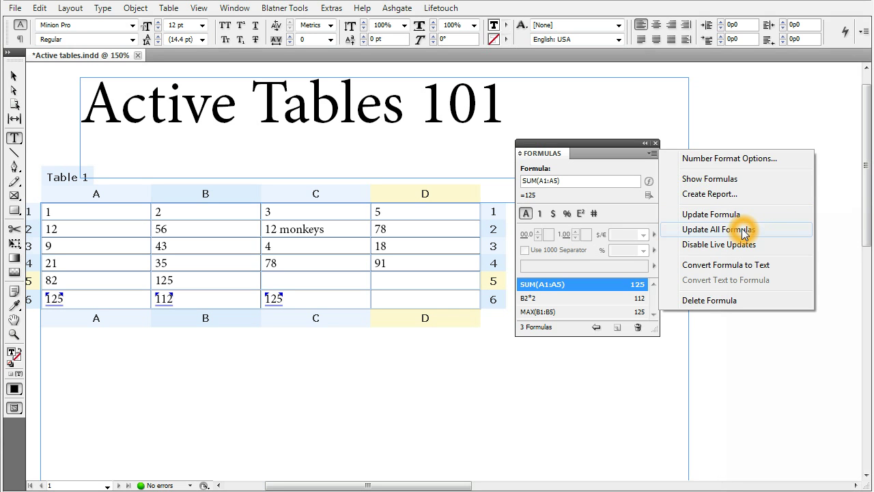
{"action": "left_click", "coordinate": [740, 244]}
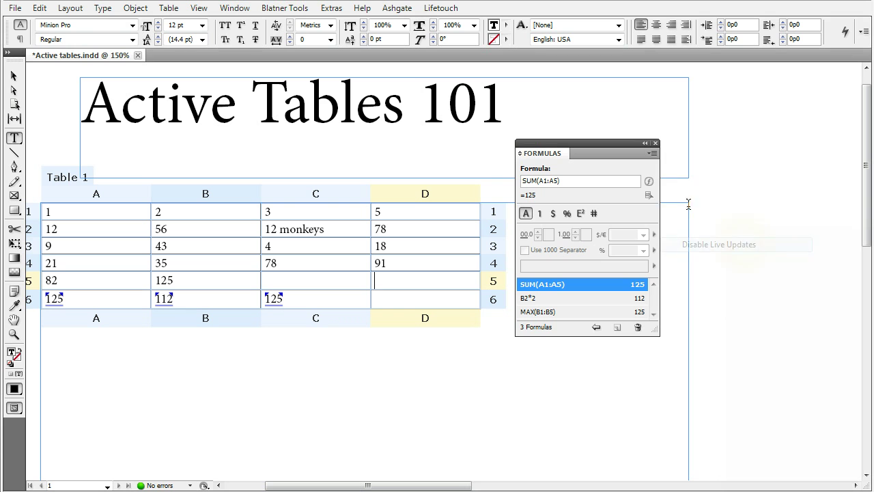
{"action": "left_click", "coordinate": [654, 157]}
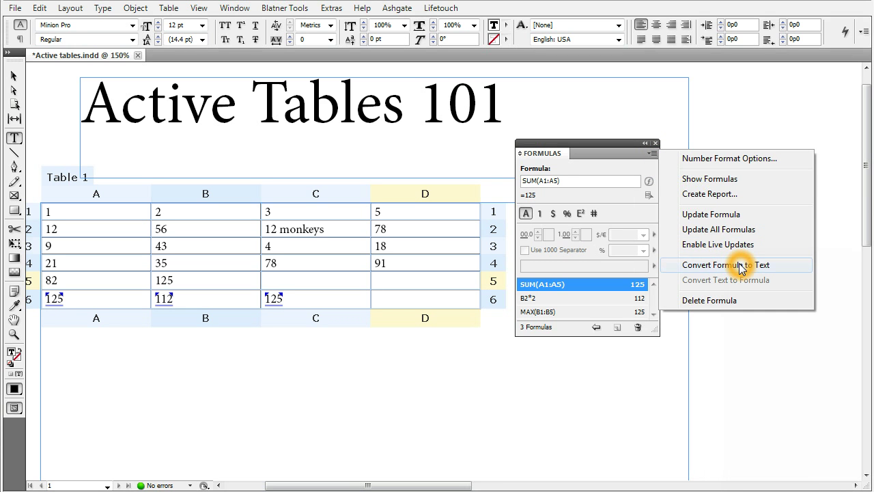
{"action": "left_click", "coordinate": [544, 301]}
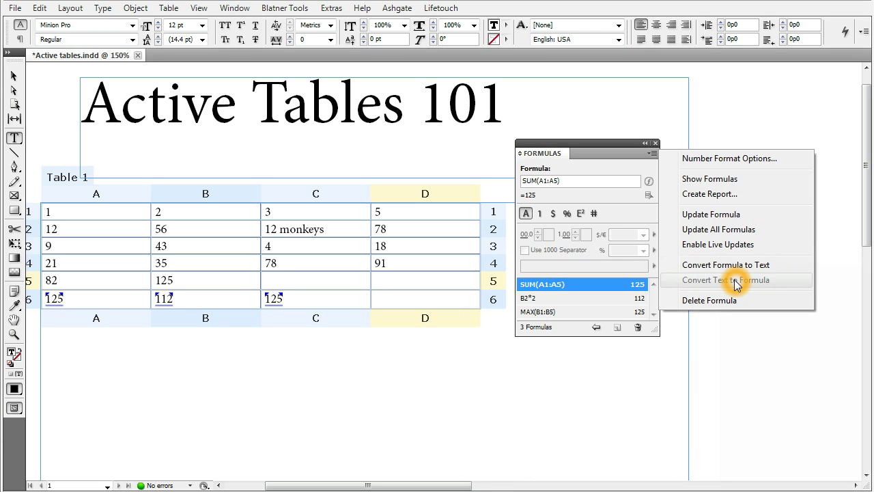
Step: Retype cell D4's value as =91 and convert it into a formula
{"action": "left_click", "coordinate": [389, 265]}
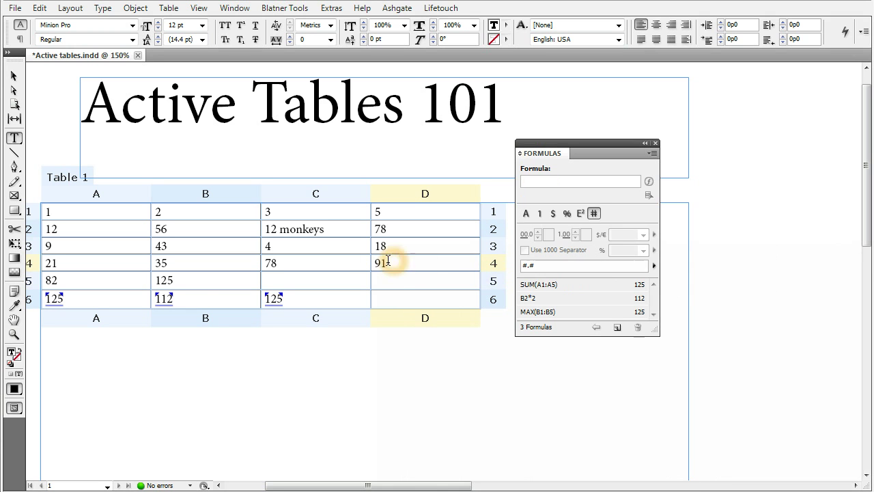
{"action": "double_click", "coordinate": [383, 264]}
{"action": "left_click", "coordinate": [652, 153]}
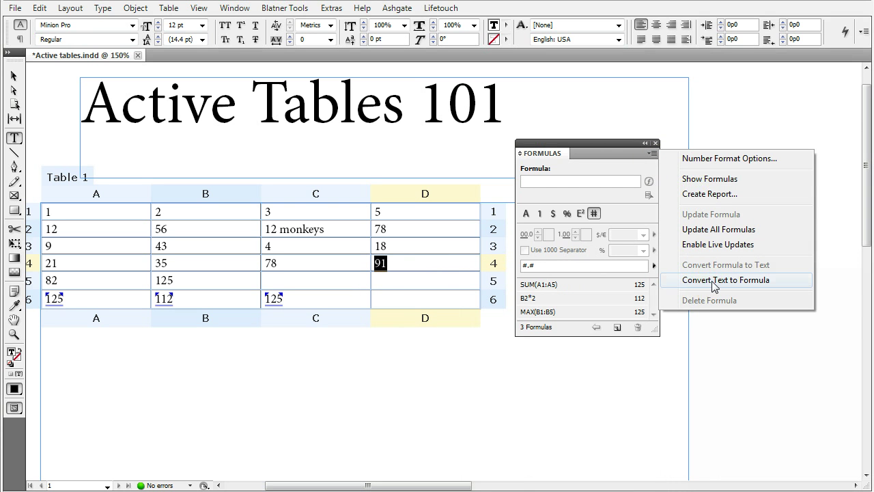
{"action": "left_click", "coordinate": [372, 263]}
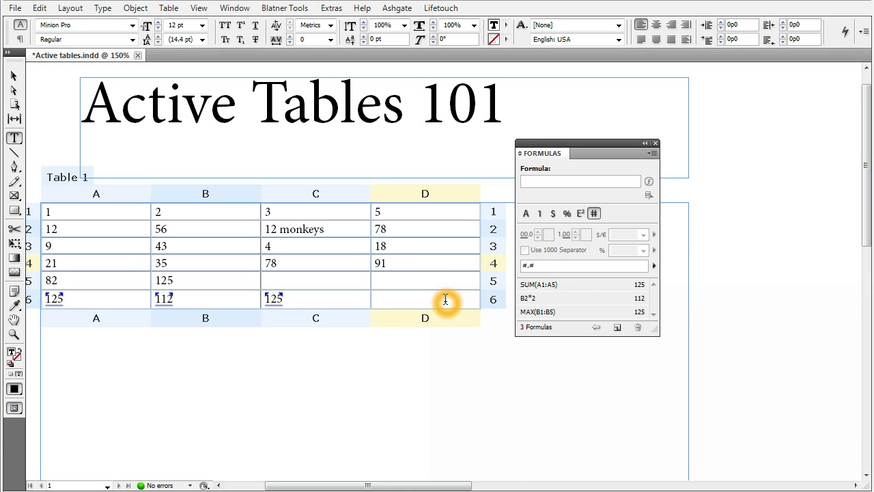
{"action": "type", "text": "="}
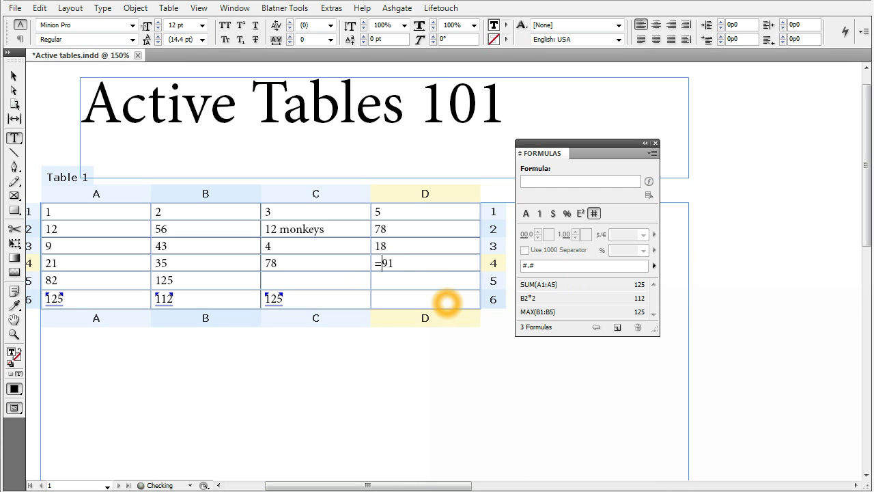
{"action": "left_click", "coordinate": [366, 254]}
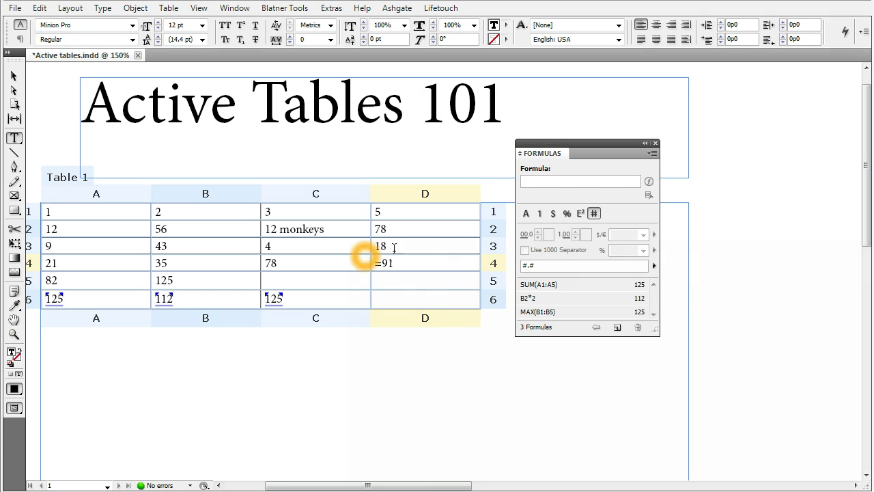
{"action": "left_click", "coordinate": [654, 155]}
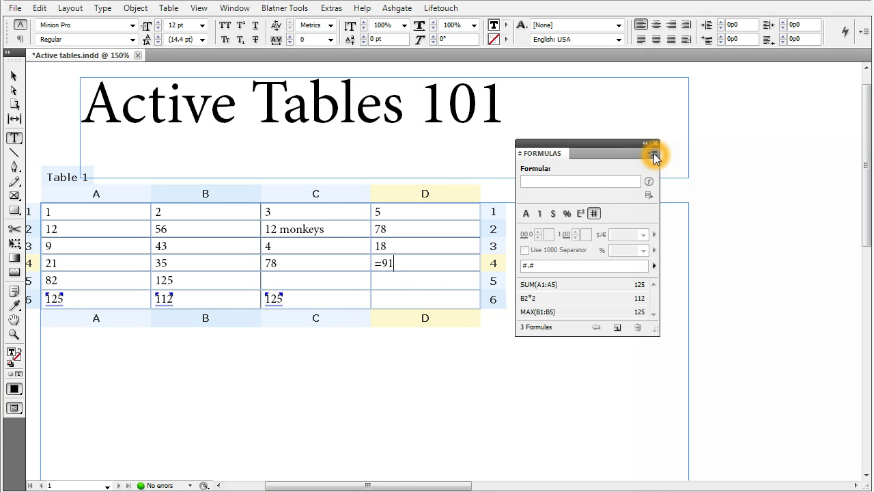
{"action": "left_click", "coordinate": [722, 283]}
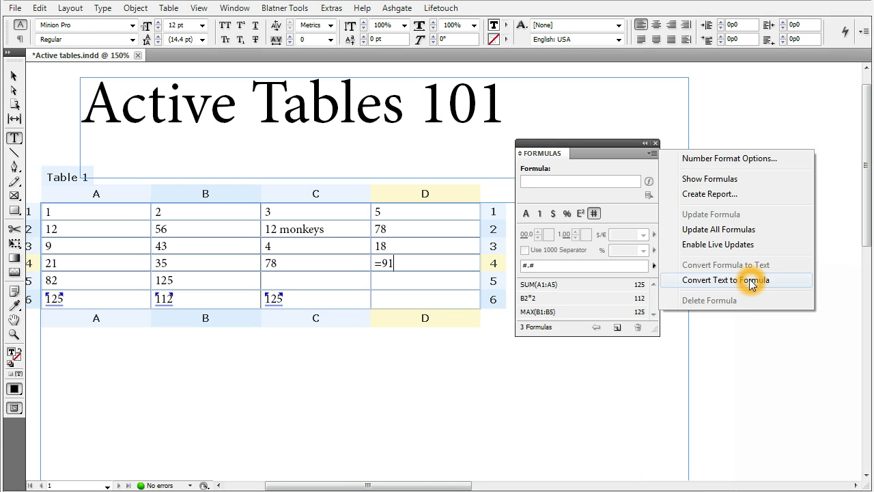
{"action": "left_click", "coordinate": [755, 287]}
Step: Select the new 91 formula in D4, then move into empty cell D5
{"action": "left_click_drag", "start_coordinate": [384, 272], "coordinate": [410, 264]}
{"action": "left_click", "coordinate": [395, 279]}
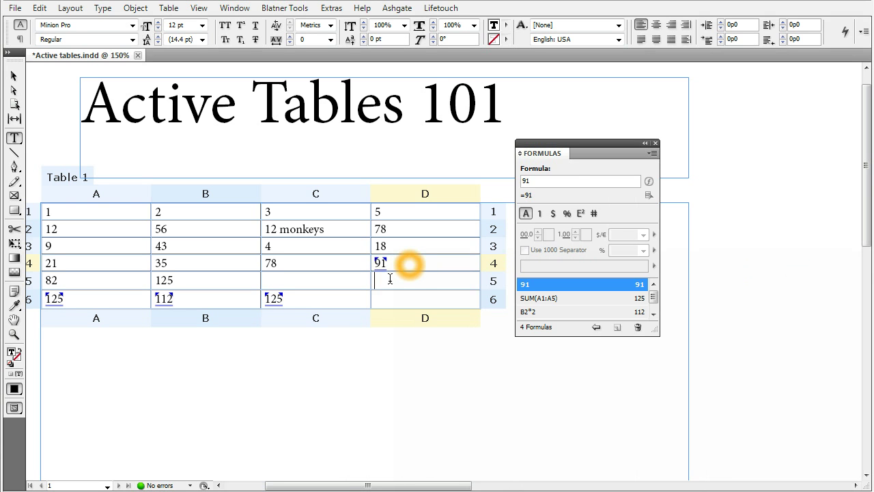
{"action": "left_click", "coordinate": [563, 179]}
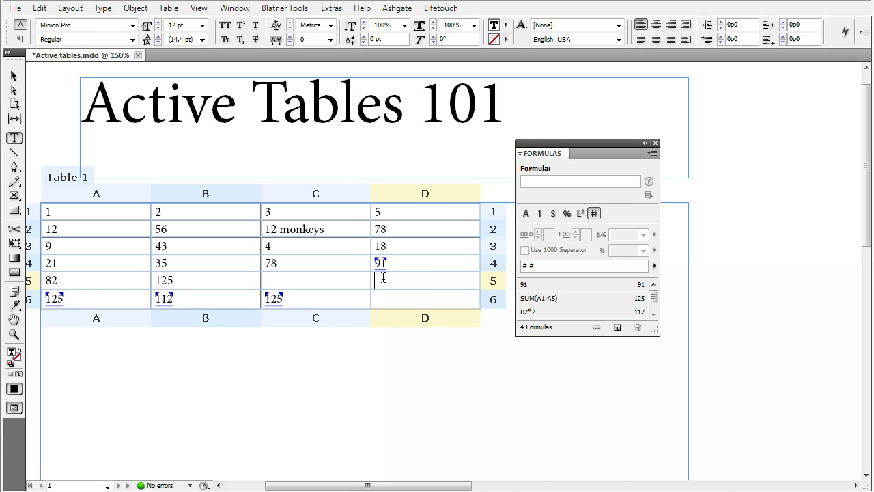
{"action": "left_click", "coordinate": [383, 277]}
Step: Type =B1+B2 as text into empty cell D5 of the table
{"action": "left_click", "coordinate": [377, 279]}
{"action": "left_click", "coordinate": [382, 248]}
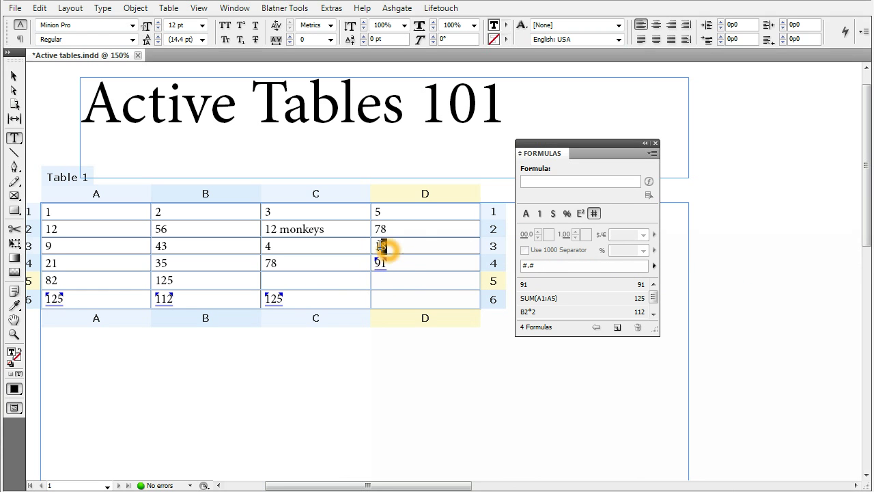
{"action": "left_click", "coordinate": [383, 281]}
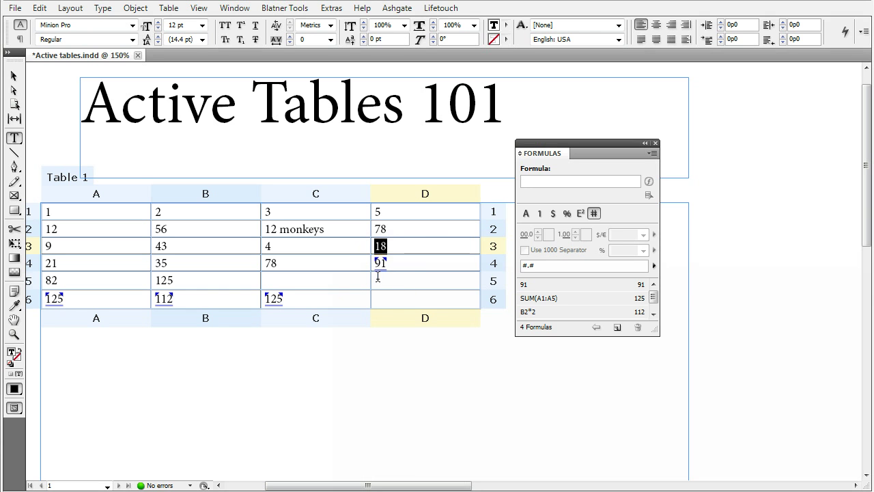
{"action": "left_click", "coordinate": [431, 309]}
{"action": "type", "text": "="}
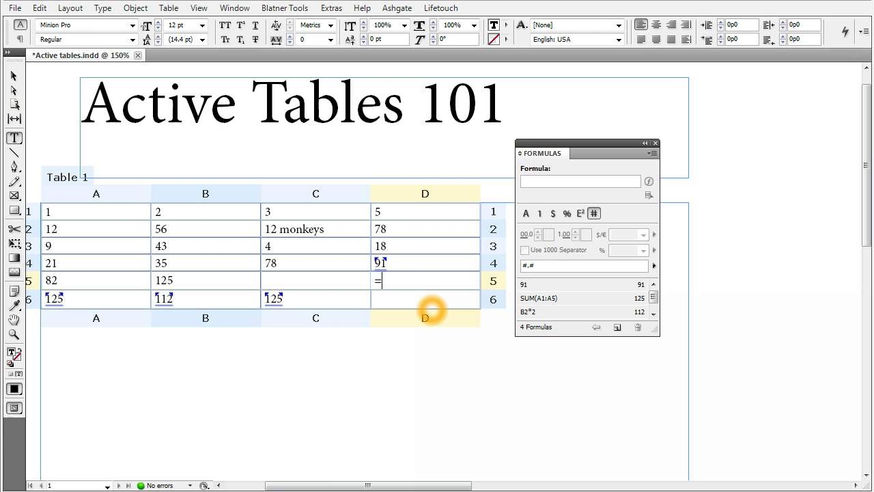
{"action": "type", "text": "B1+"}
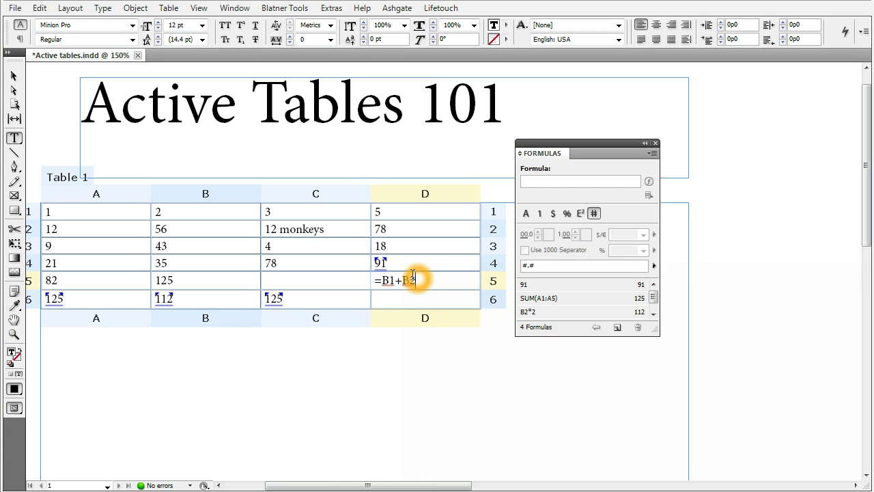
{"action": "left_click", "coordinate": [417, 278]}
Step: Convert the =B1+B2 text in D5 into a live formula showing 58
{"action": "left_click", "coordinate": [651, 153]}
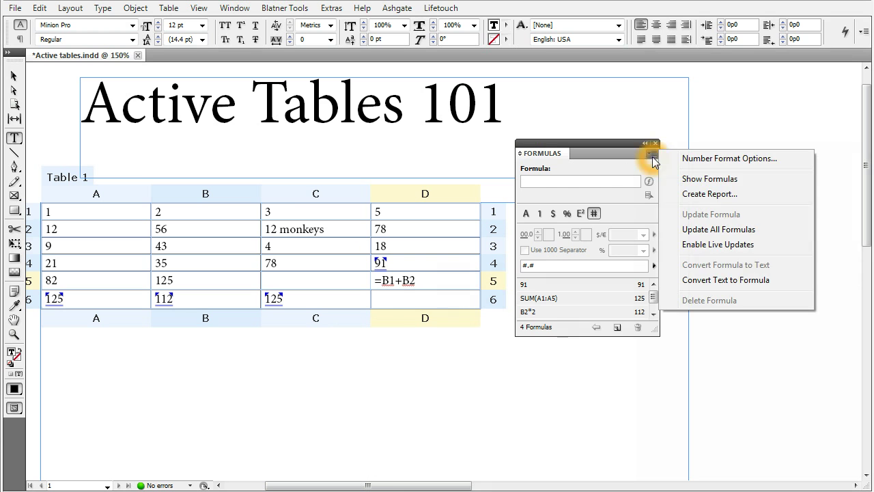
{"action": "left_click", "coordinate": [424, 279]}
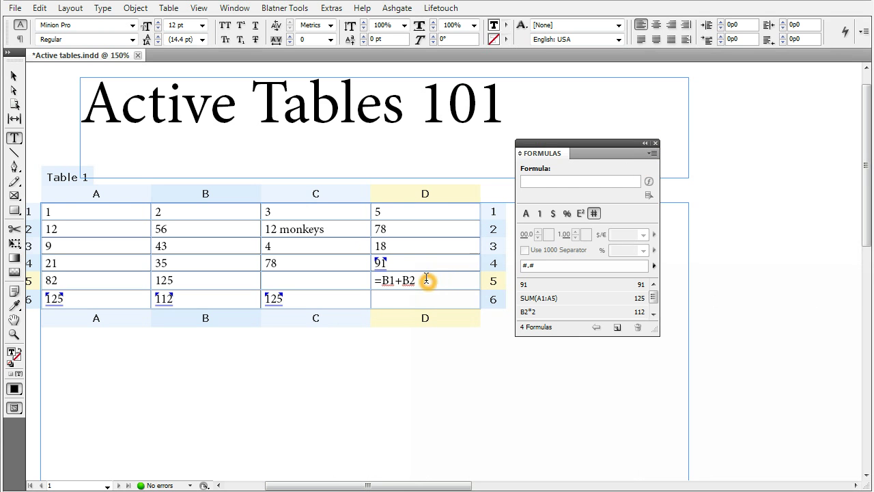
{"action": "right_click", "coordinate": [418, 282]}
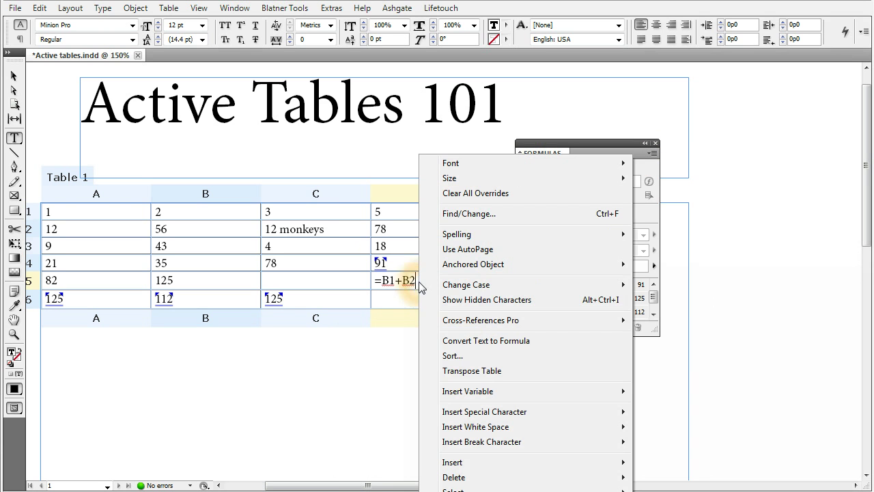
{"action": "left_click", "coordinate": [521, 341]}
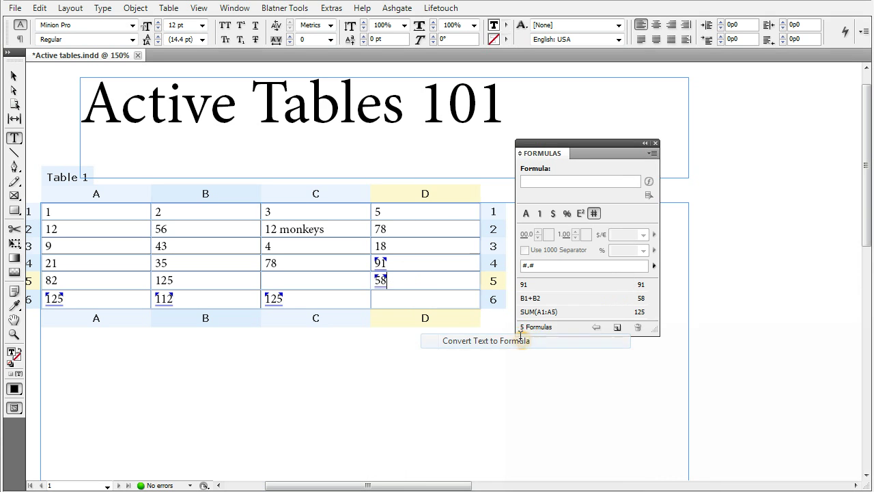
{"action": "left_click", "coordinate": [387, 287]}
{"action": "left_click", "coordinate": [386, 282]}
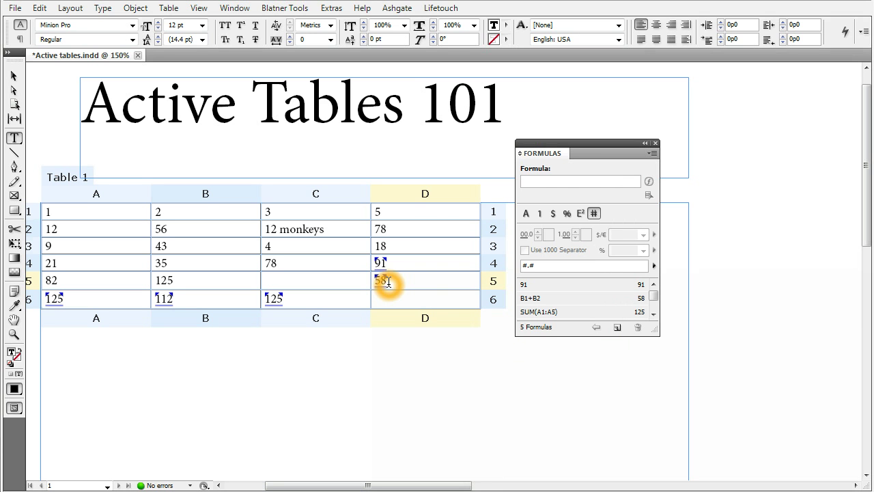
Step: Select D5 to inspect its formula, then try deleting it from the Formulas panel options
{"action": "left_click", "coordinate": [387, 282]}
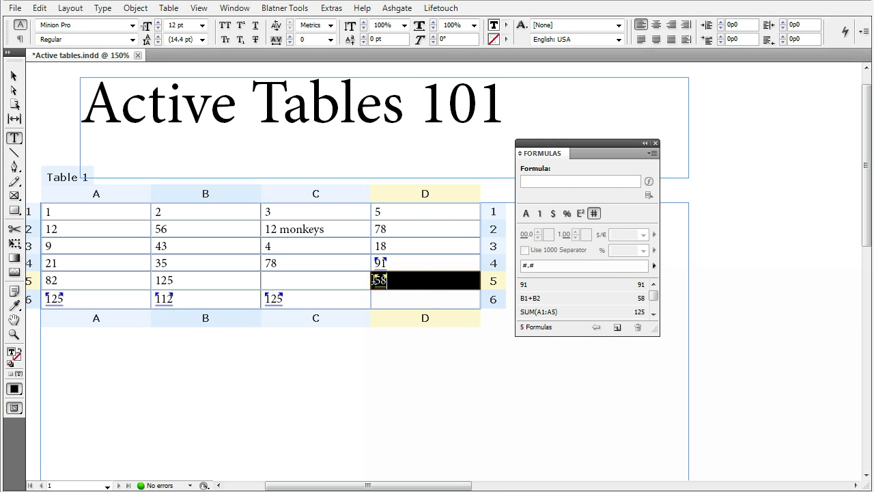
{"action": "left_click", "coordinate": [418, 279]}
{"action": "left_click", "coordinate": [415, 279]}
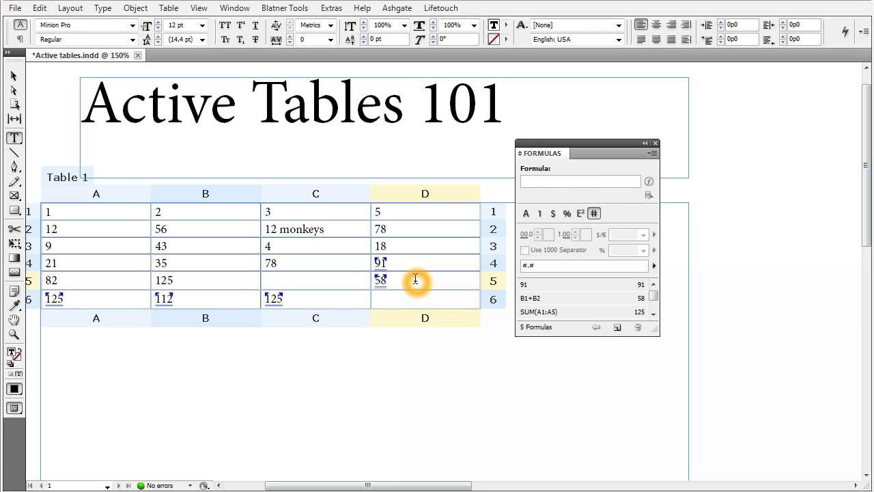
{"action": "left_click", "coordinate": [654, 153]}
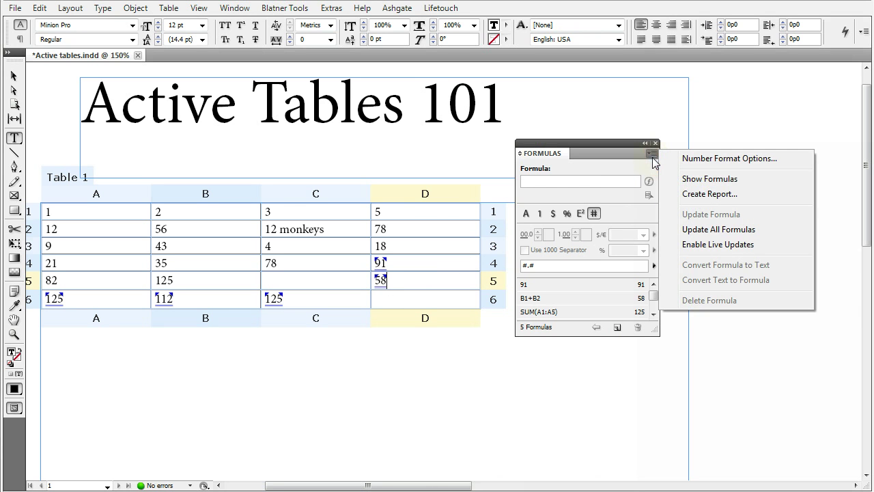
{"action": "left_click", "coordinate": [711, 302]}
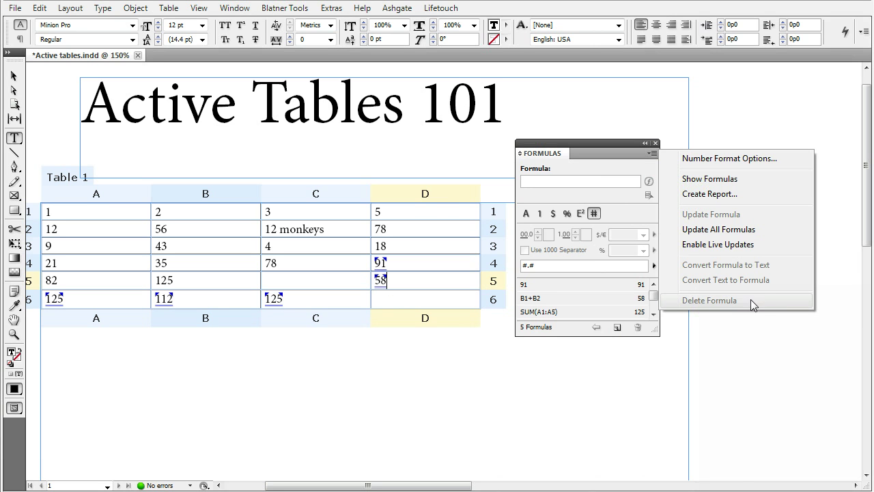
Step: Leave the table and bring up the Active Tables Names panel from the Window menu
{"action": "key", "text": "Escape"}
{"action": "key", "text": "Escape"}
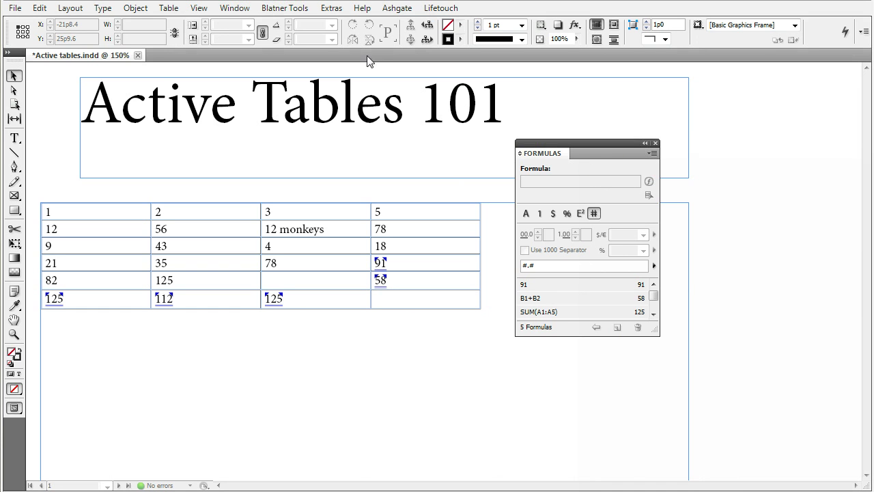
{"action": "left_click", "coordinate": [231, 9]}
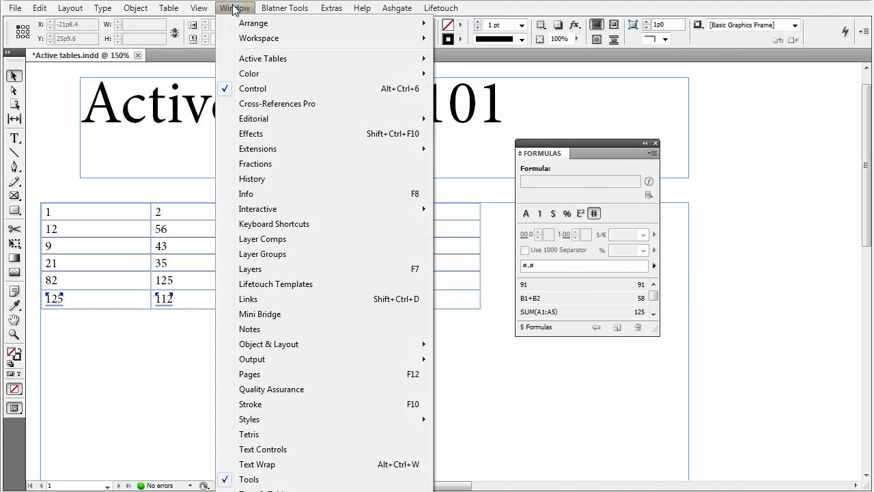
{"action": "mouse_move", "coordinate": [272, 59]}
{"action": "left_click", "coordinate": [498, 73]}
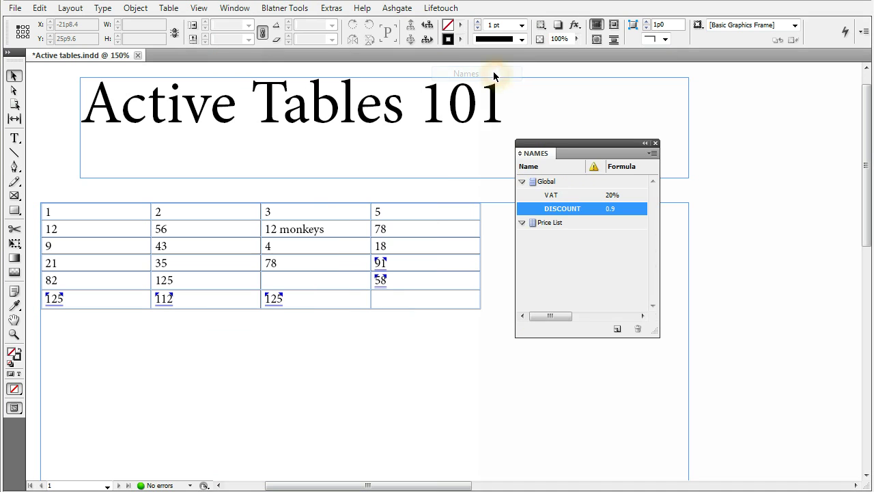
{"action": "left_click", "coordinate": [593, 177]}
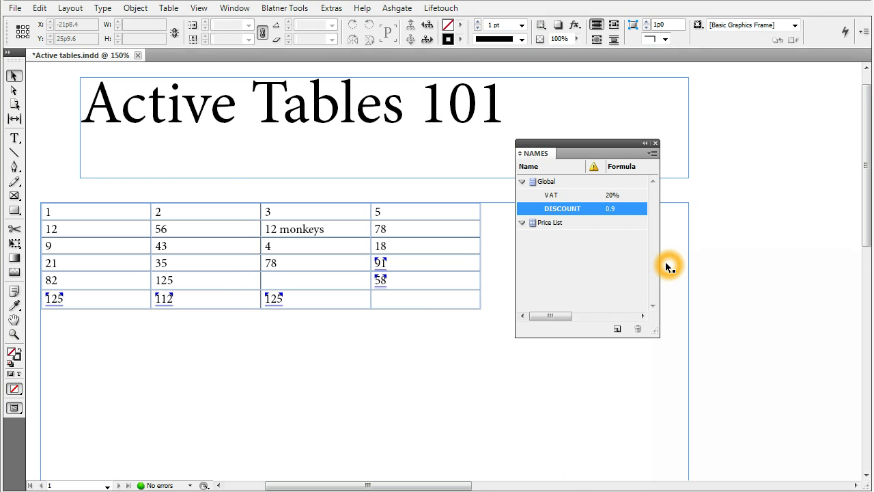
Step: Inspect the VAT name's 20% value without changes, and move the Names panel beside Formulas
{"action": "double_click", "coordinate": [557, 197]}
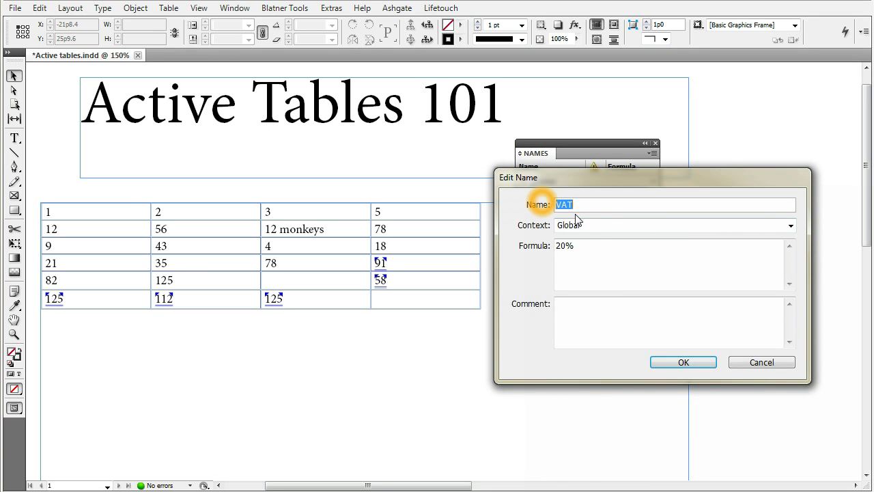
{"action": "double_click", "coordinate": [585, 256]}
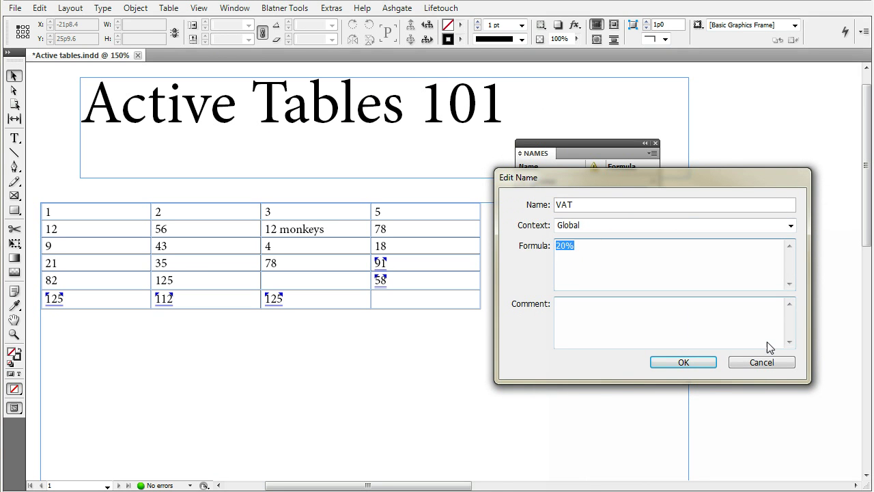
{"action": "left_click", "coordinate": [761, 362]}
{"action": "left_click_drag", "start_coordinate": [573, 140], "coordinate": [711, 148]}
{"action": "left_click", "coordinate": [437, 295]}
Step: Enter the formula B2*VAT for cell D6 in the Formulas panel field
{"action": "double_click", "coordinate": [282, 274]}
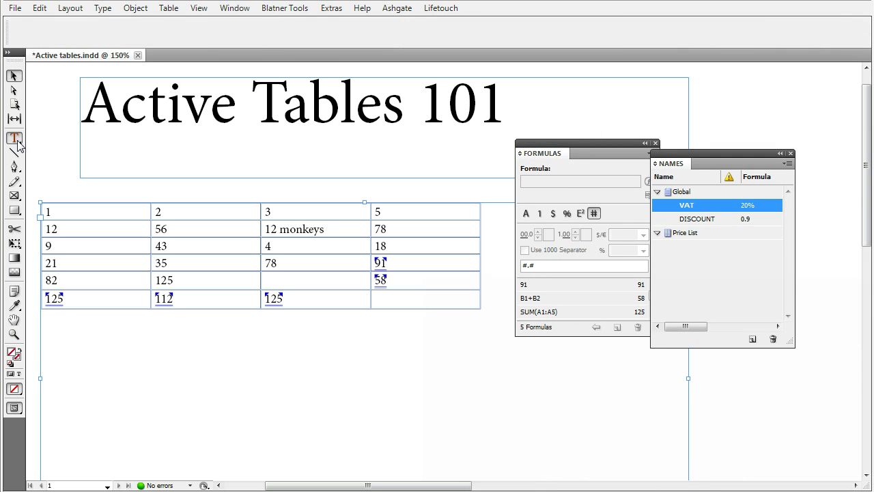
{"action": "left_click", "coordinate": [372, 299]}
{"action": "left_click", "coordinate": [561, 182]}
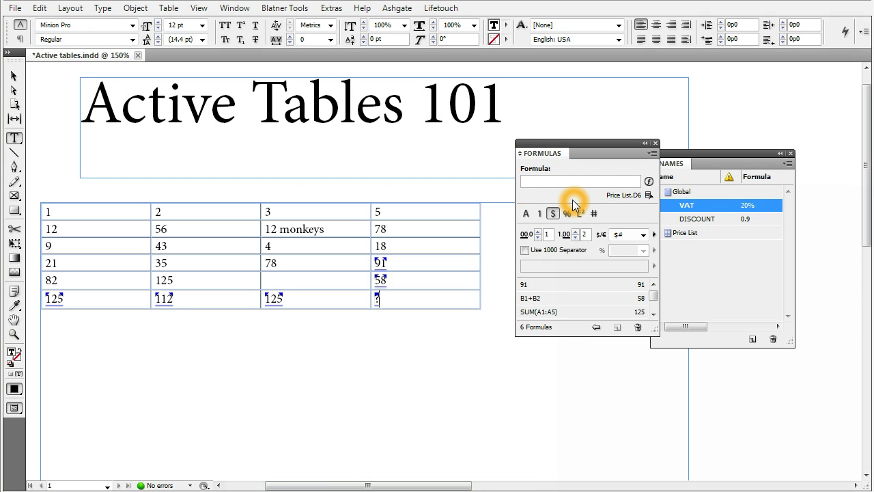
{"action": "type", "text": "B2*VAT"}
{"action": "left_click", "coordinate": [573, 199]}
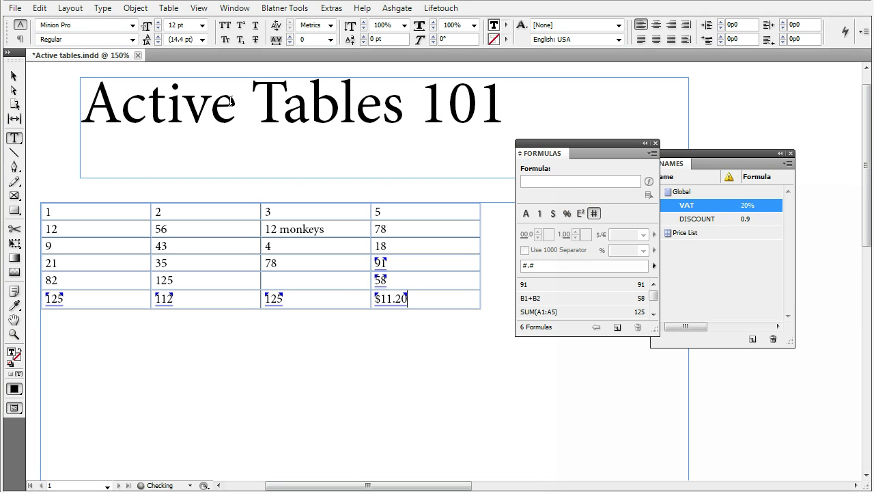
Step: Select D6's $11.20 result to view its B2*VAT formula
{"action": "left_click", "coordinate": [392, 298]}
{"action": "double_click", "coordinate": [393, 298]}
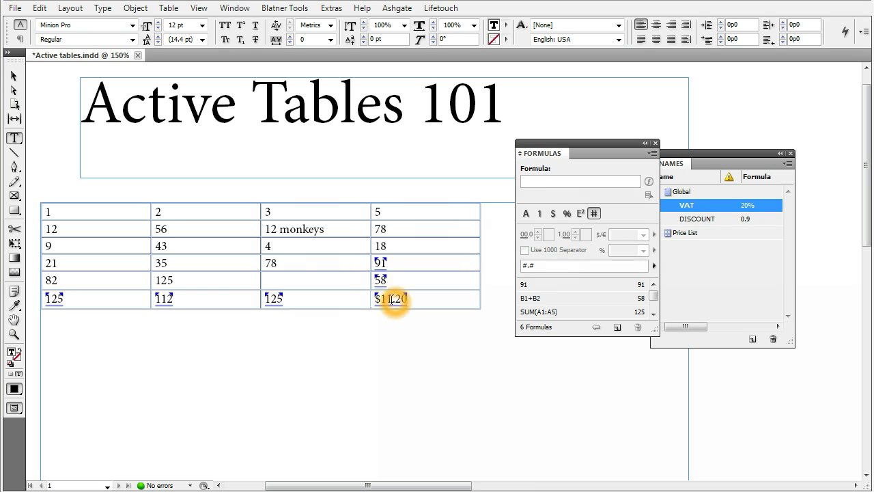
{"action": "left_click", "coordinate": [162, 230]}
{"action": "left_click", "coordinate": [409, 300]}
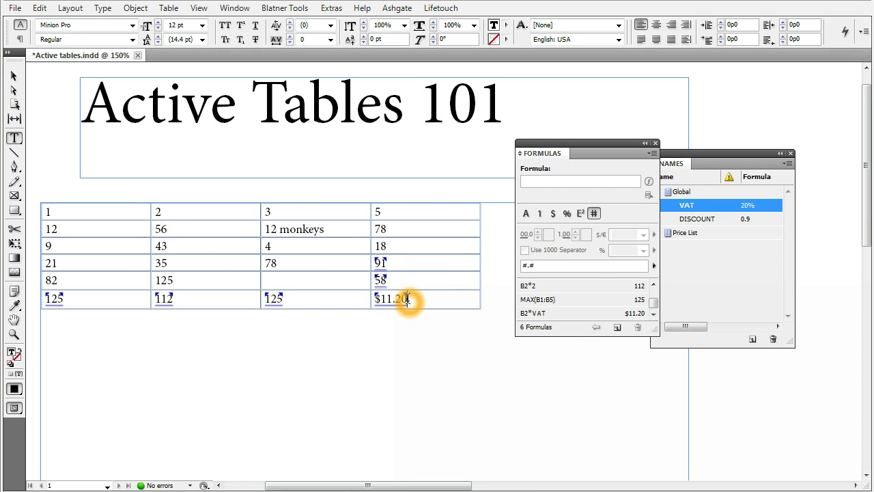
{"action": "left_click", "coordinate": [170, 231]}
{"action": "double_click", "coordinate": [390, 301]}
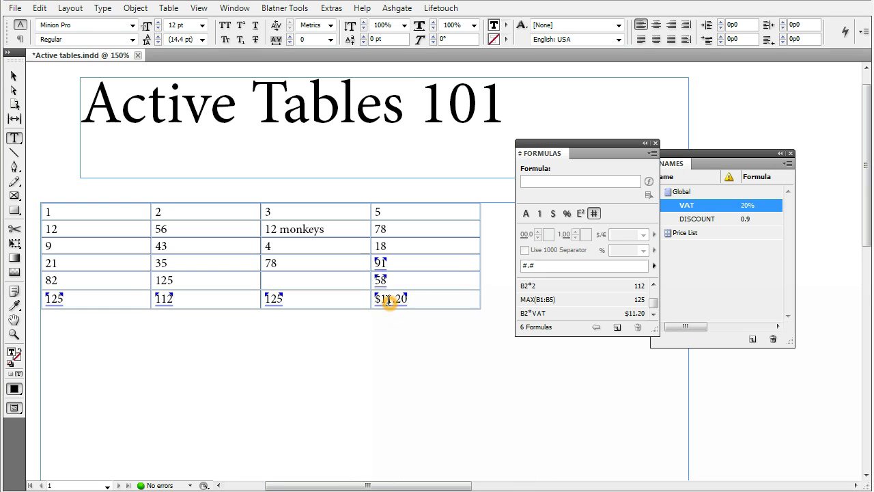
Step: Delete the VAT name from the Names panel, leaving D6 showing a question mark
{"action": "left_click", "coordinate": [682, 205]}
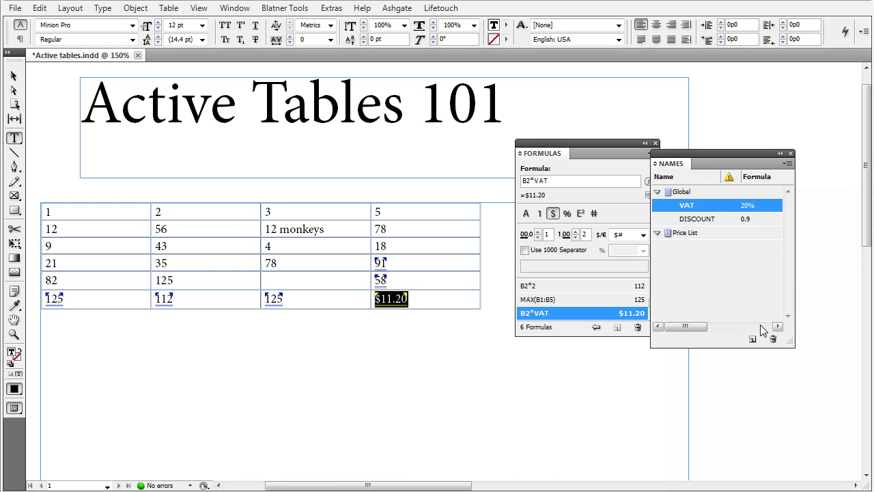
{"action": "left_click", "coordinate": [776, 342]}
{"action": "left_click", "coordinate": [377, 300]}
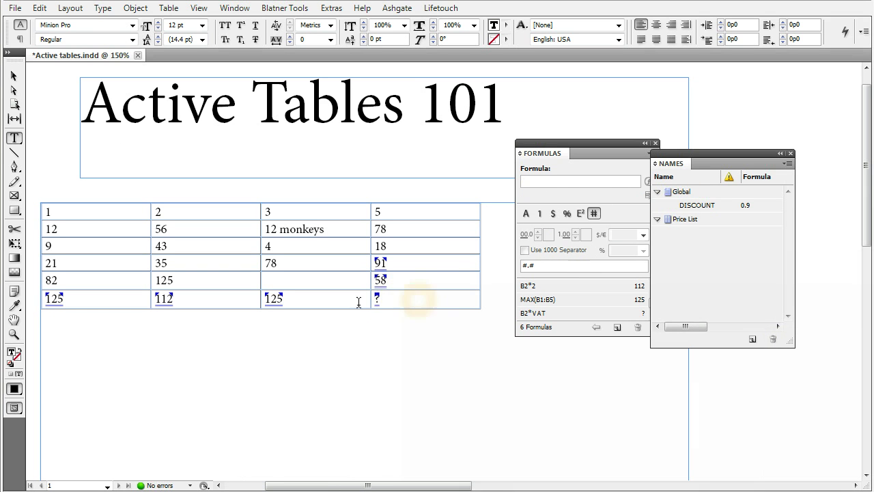
{"action": "left_click", "coordinate": [536, 293]}
{"action": "left_click", "coordinate": [700, 194]}
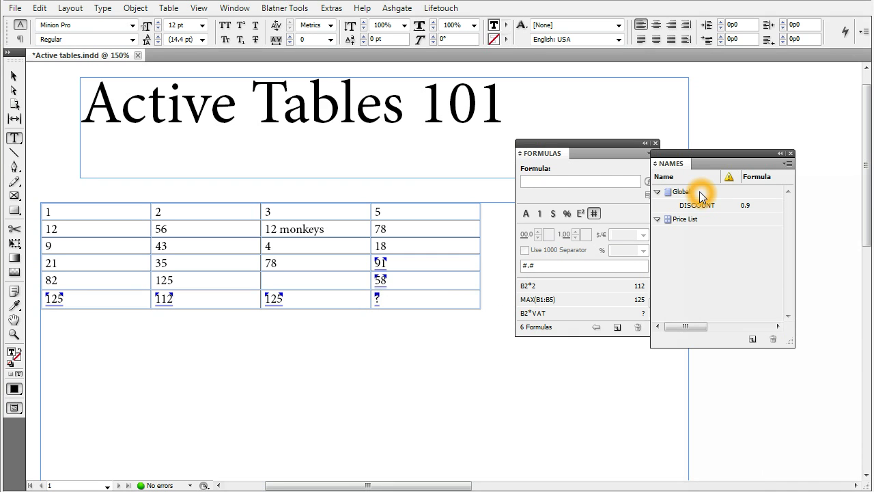
{"action": "left_click", "coordinate": [751, 340]}
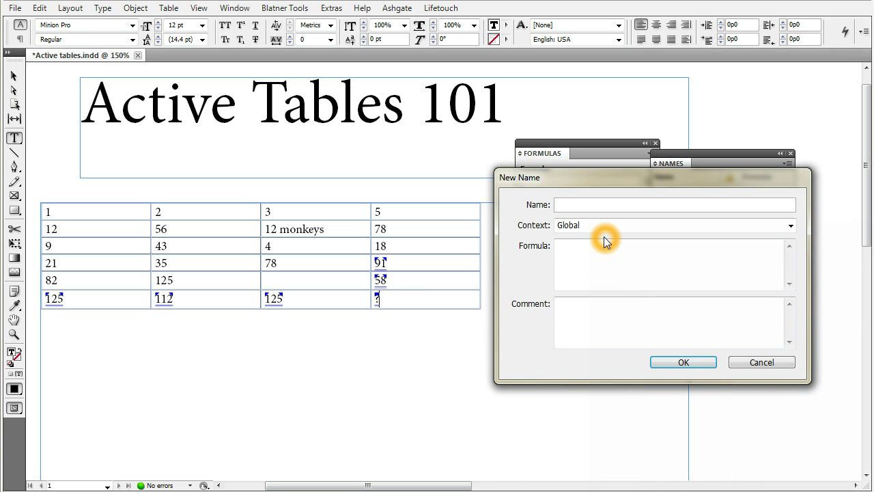
Step: Define VAT as a Global name with value 15% and a short comment
{"action": "type", "text": "VAT"}
{"action": "left_click", "coordinate": [593, 224]}
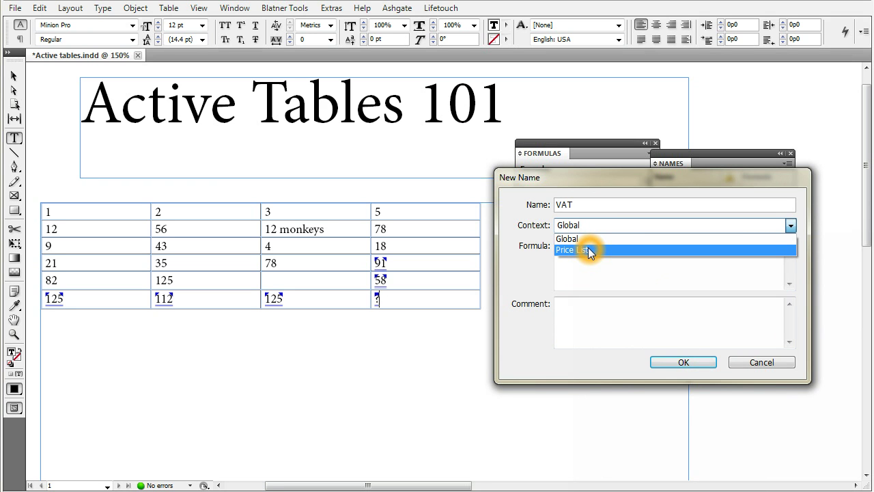
{"action": "left_click", "coordinate": [580, 205]}
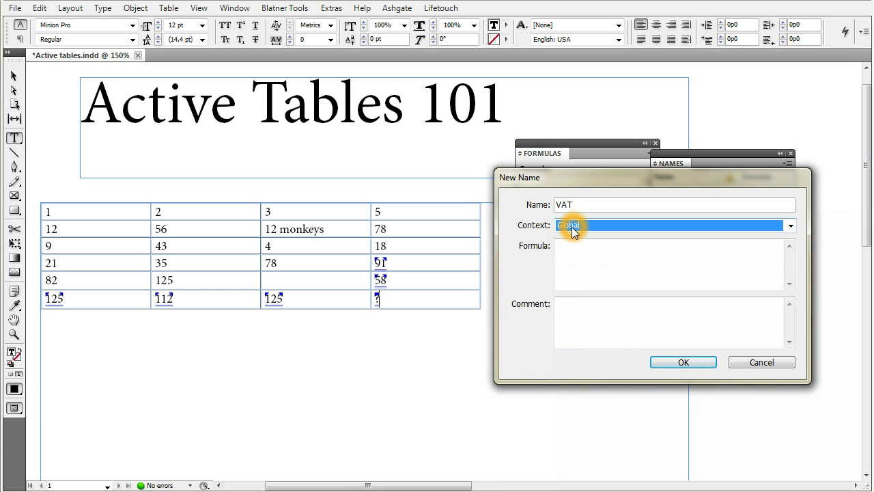
{"action": "left_click", "coordinate": [580, 261]}
{"action": "left_click", "coordinate": [584, 275]}
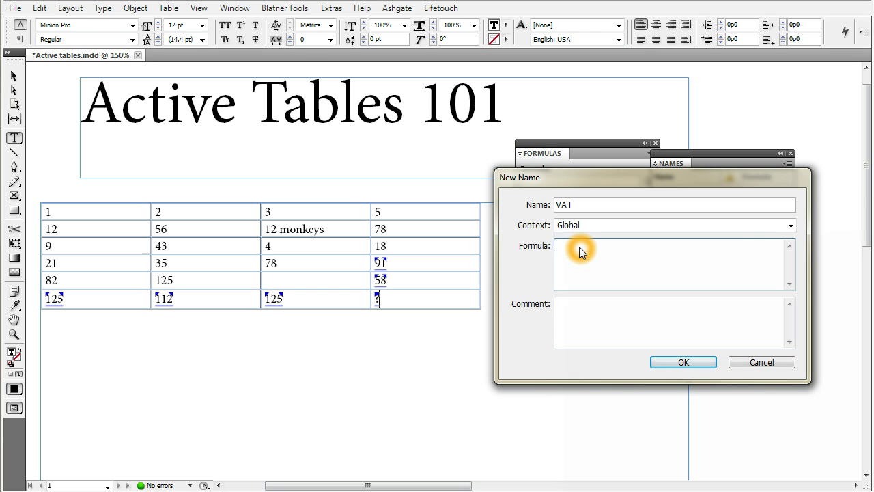
{"action": "type", "text": "15"}
{"action": "left_click", "coordinate": [598, 332]}
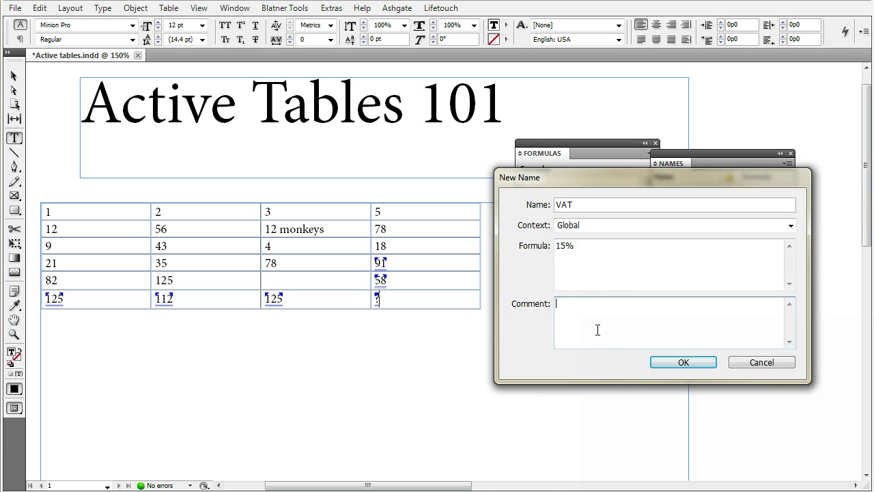
{"action": "type", "text": "Value added tax"}
{"action": "left_click", "coordinate": [695, 361]}
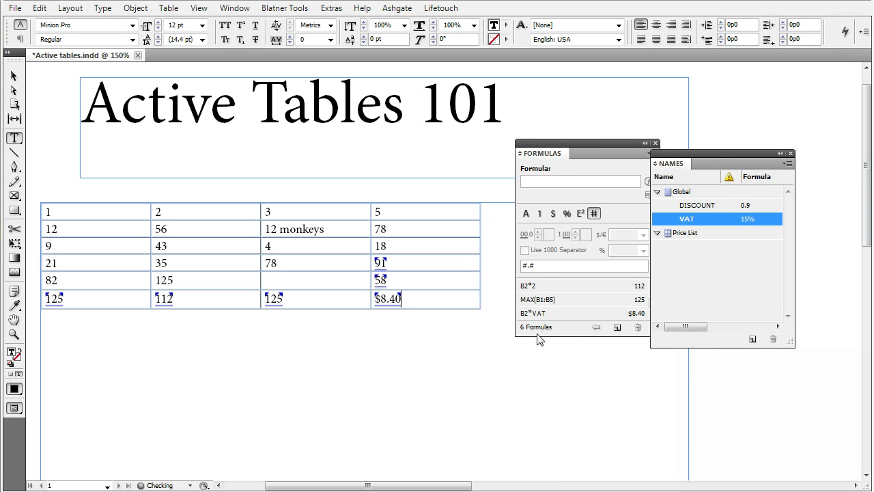
Step: Confirm D6's B2*VAT formula now shows $8.40, and dock the Names panel above Formulas
{"action": "left_click", "coordinate": [391, 303]}
{"action": "double_click", "coordinate": [396, 302]}
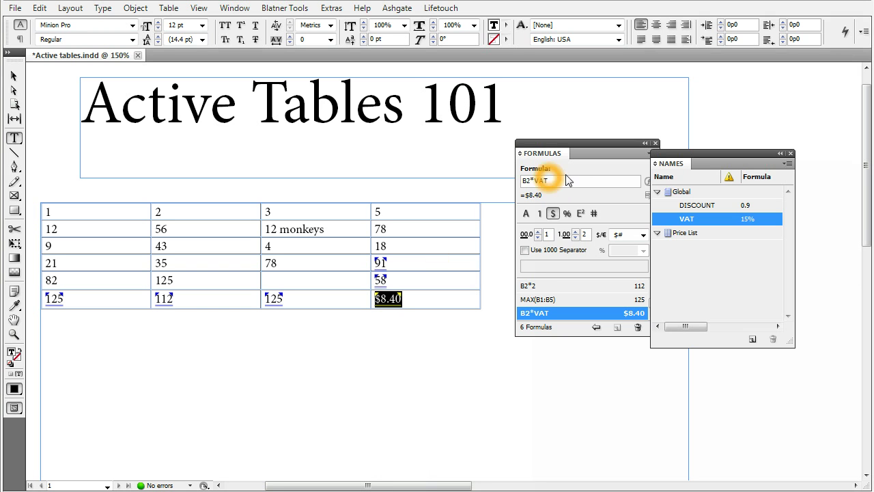
{"action": "left_click_drag", "start_coordinate": [757, 155], "coordinate": [587, 77]}
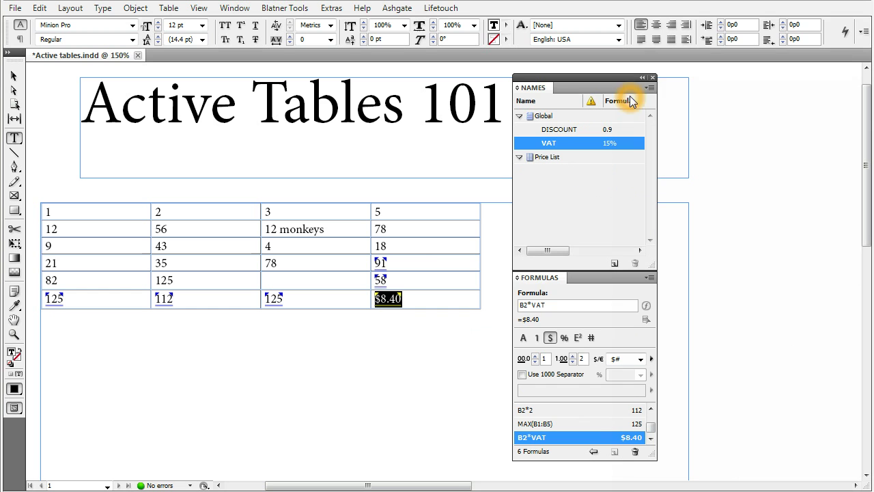
Step: Try Load Global Names from the Names panel menu, then cancel it
{"action": "left_click", "coordinate": [651, 88]}
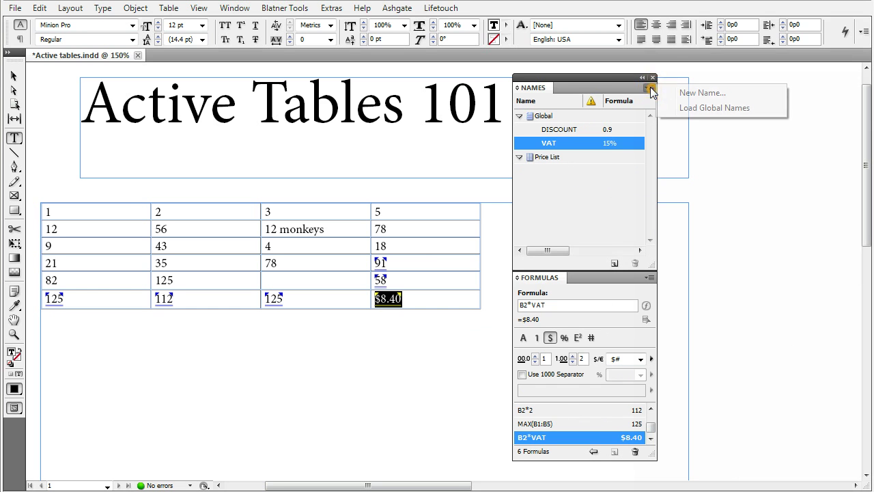
{"action": "left_click", "coordinate": [702, 93]}
{"action": "left_click", "coordinate": [697, 108]}
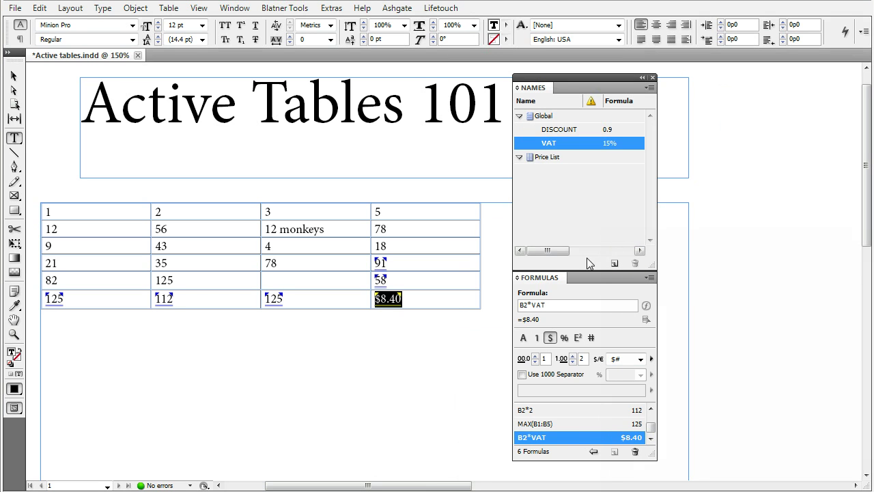
{"action": "left_click", "coordinate": [587, 258]}
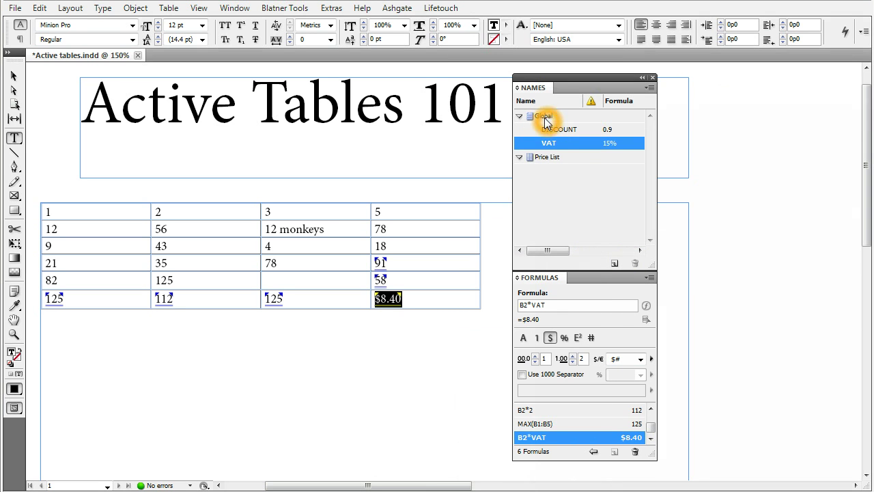
Step: Select the Global names group and close the Names panel
{"action": "left_click", "coordinate": [530, 115]}
{"action": "left_click", "coordinate": [527, 252]}
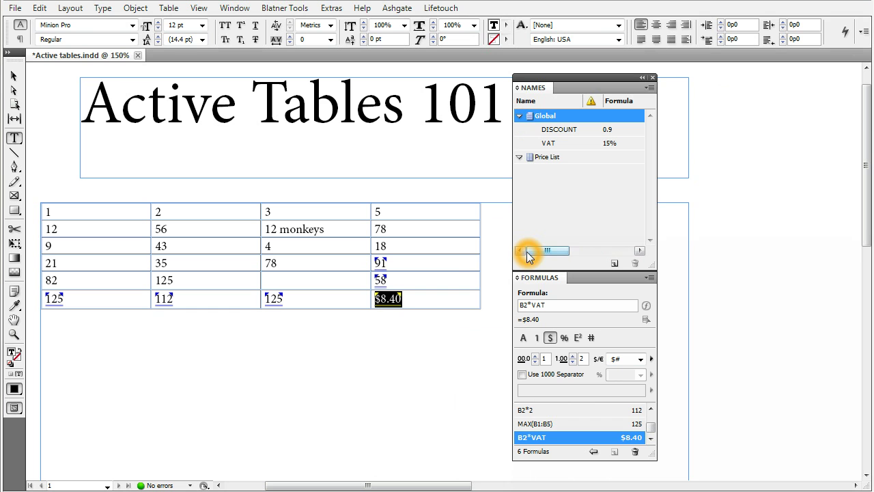
{"action": "left_click", "coordinate": [533, 252]}
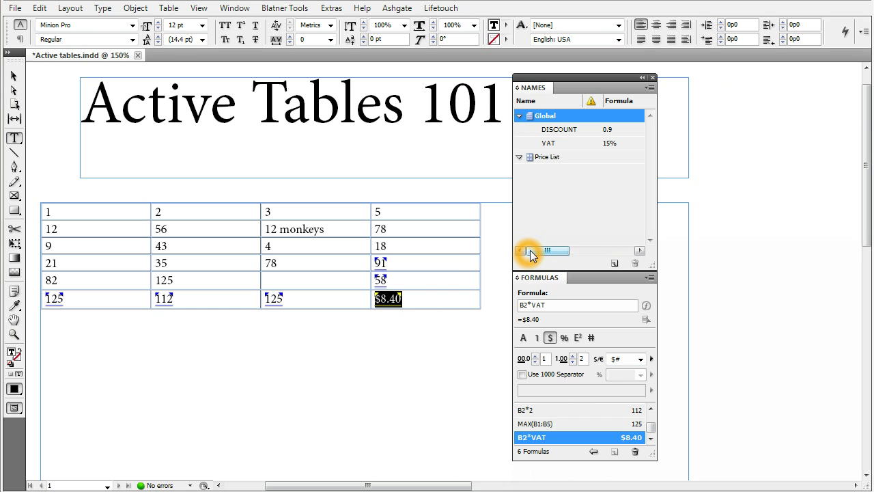
{"action": "left_click", "coordinate": [783, 449]}
{"action": "left_click", "coordinate": [683, 99]}
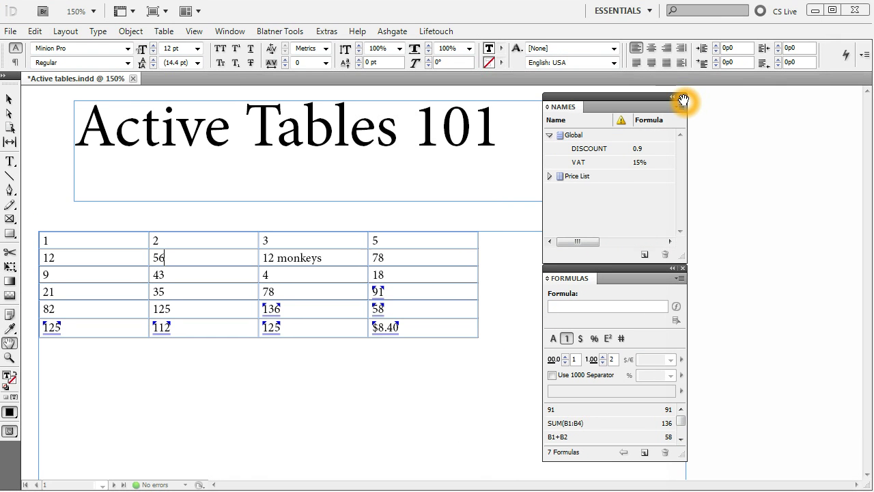
{"action": "left_click", "coordinate": [683, 99]}
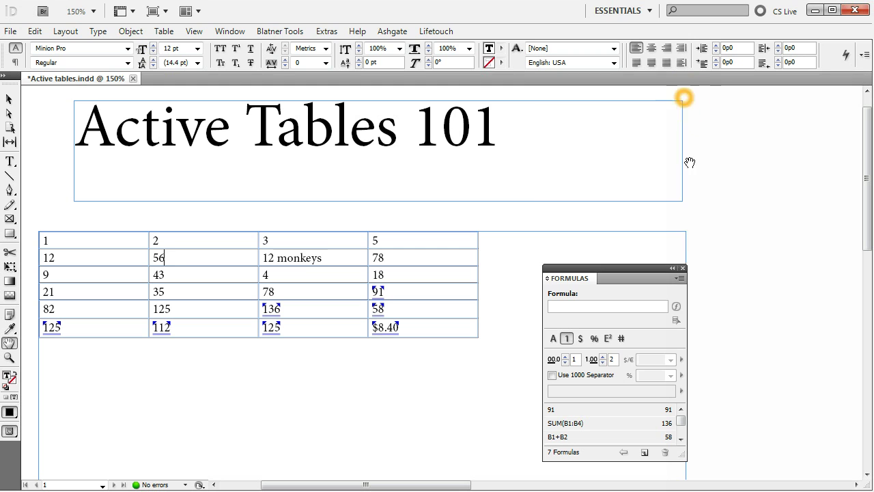
Step: Close the Formulas panel and show the Active Tables Tables panel, moved to the right
{"action": "left_click", "coordinate": [683, 267]}
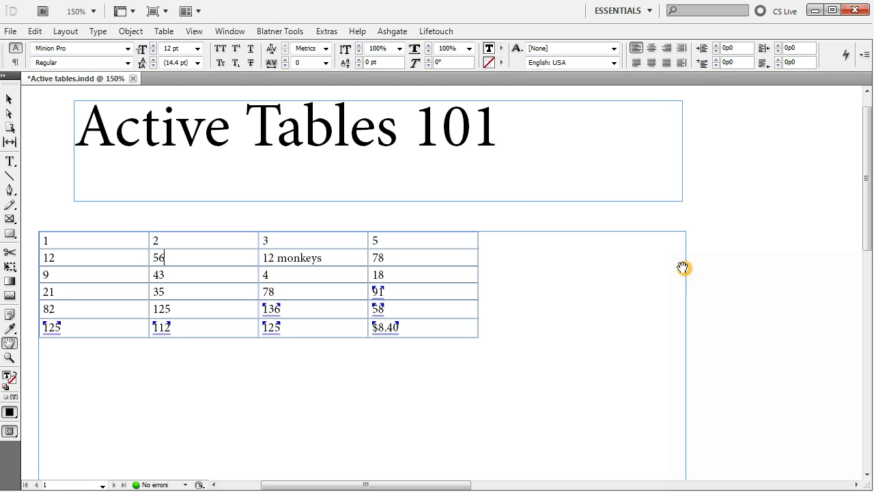
{"action": "left_click", "coordinate": [229, 34]}
{"action": "mouse_move", "coordinate": [265, 84]}
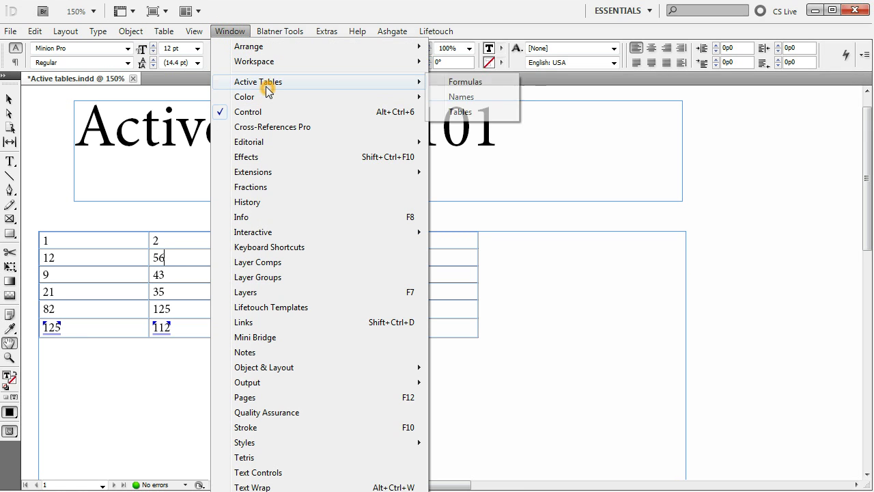
{"action": "left_click", "coordinate": [460, 111]}
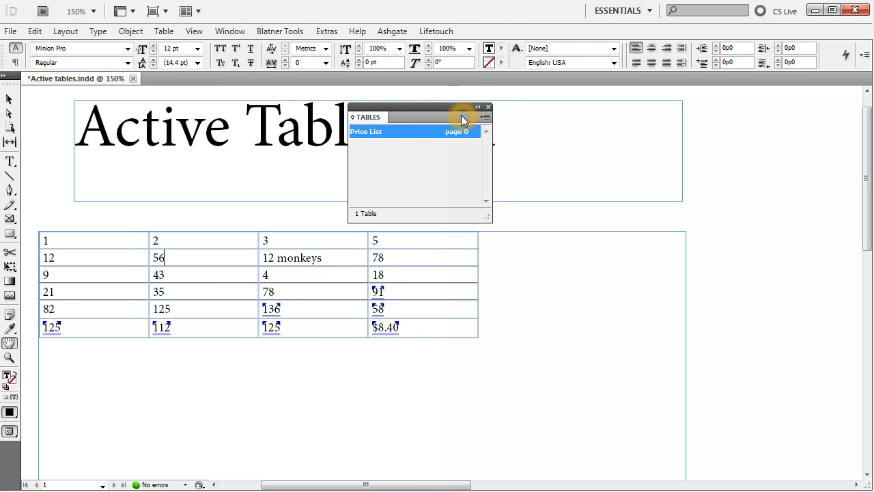
{"action": "left_click_drag", "start_coordinate": [399, 109], "coordinate": [578, 147]}
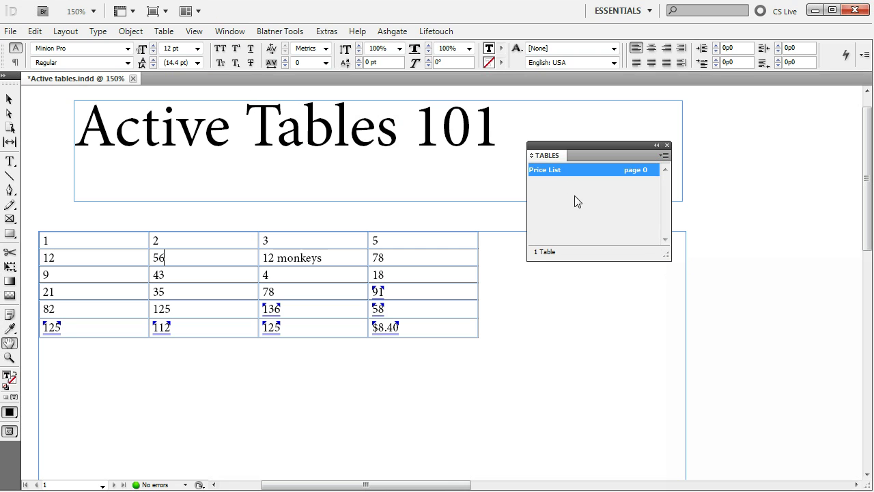
Step: Rename the document's single table to Price List, then select its text frame
{"action": "left_click", "coordinate": [551, 174]}
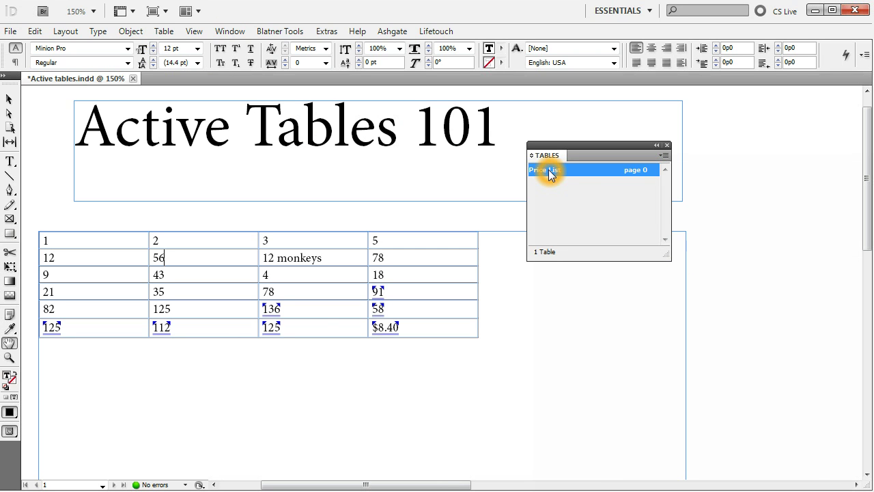
{"action": "double_click", "coordinate": [551, 174]}
{"action": "left_click", "coordinate": [567, 178]}
{"action": "left_click", "coordinate": [573, 168]}
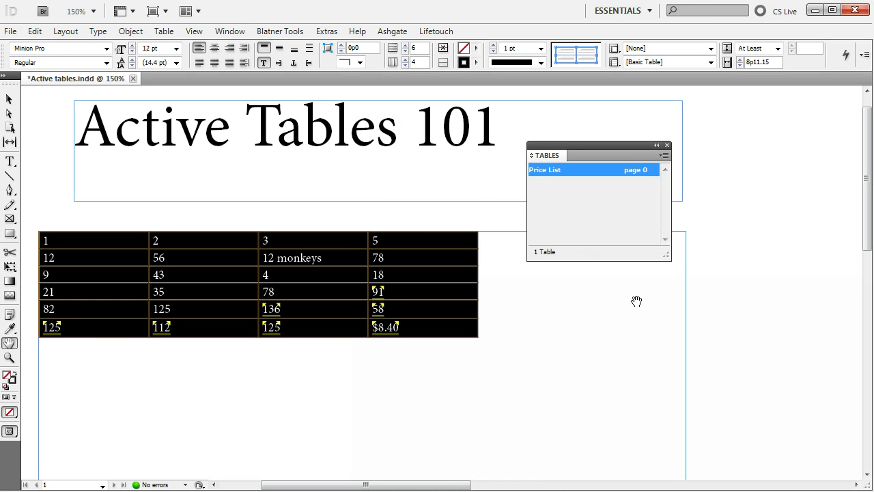
{"action": "left_click", "coordinate": [547, 171]}
{"action": "left_click", "coordinate": [605, 244]}
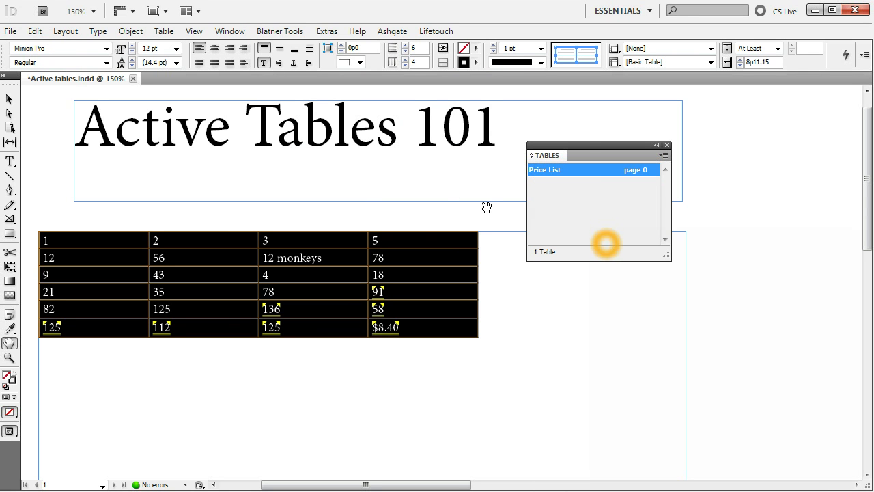
{"action": "left_click", "coordinate": [354, 247]}
{"action": "left_click", "coordinate": [9, 99]}
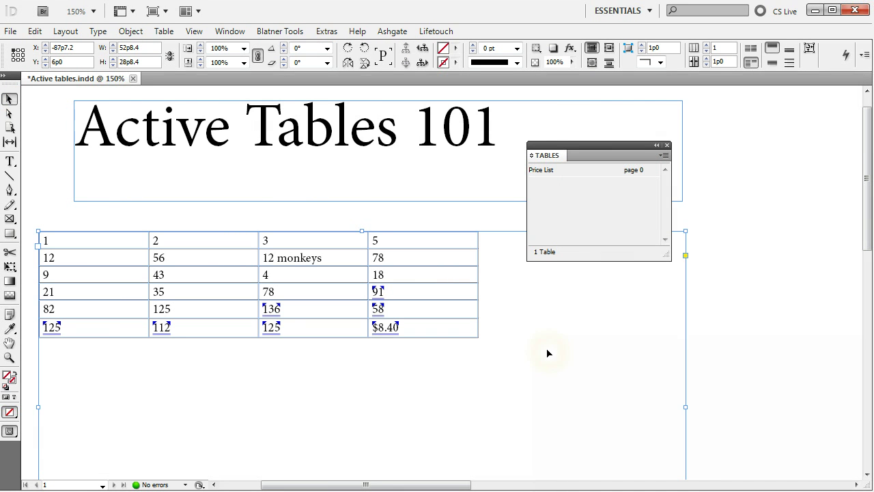
Step: Paste two copies of the table and move them below the original
{"action": "left_click", "coordinate": [550, 353]}
{"action": "left_click", "coordinate": [721, 398]}
{"action": "key", "text": "ctrl+v"}
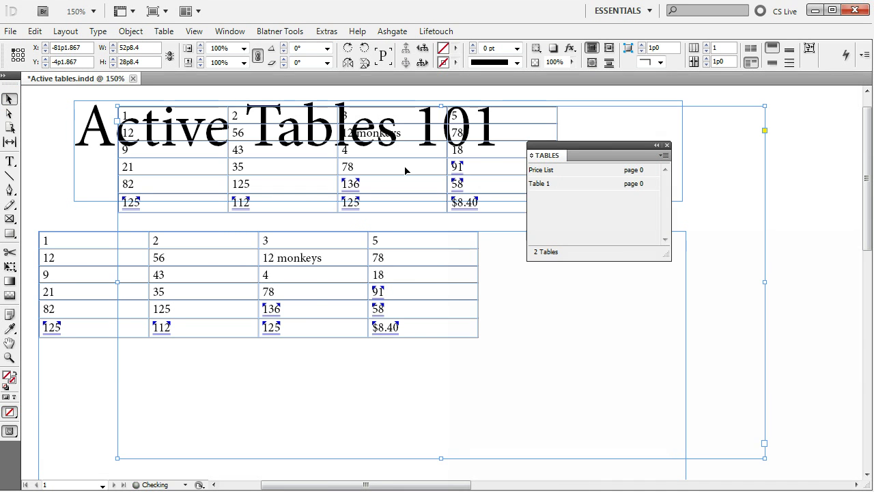
{"action": "left_click_drag", "start_coordinate": [405, 172], "coordinate": [470, 424]}
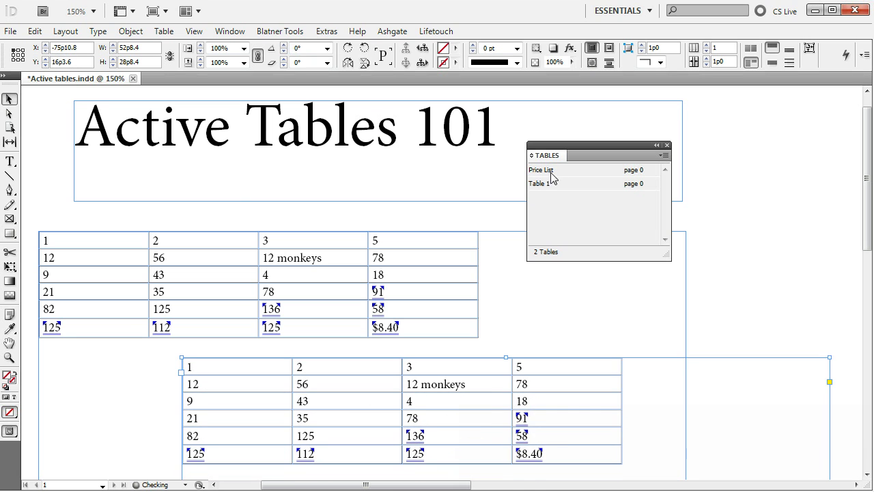
{"action": "left_click", "coordinate": [541, 185]}
{"action": "left_click", "coordinate": [587, 376]}
{"action": "key", "text": "ctrl+v"}
{"action": "left_click_drag", "start_coordinate": [441, 176], "coordinate": [394, 445]}
Step: Rename the top table Old Price List and the lower Table 1 Price List
{"action": "left_click", "coordinate": [546, 186]}
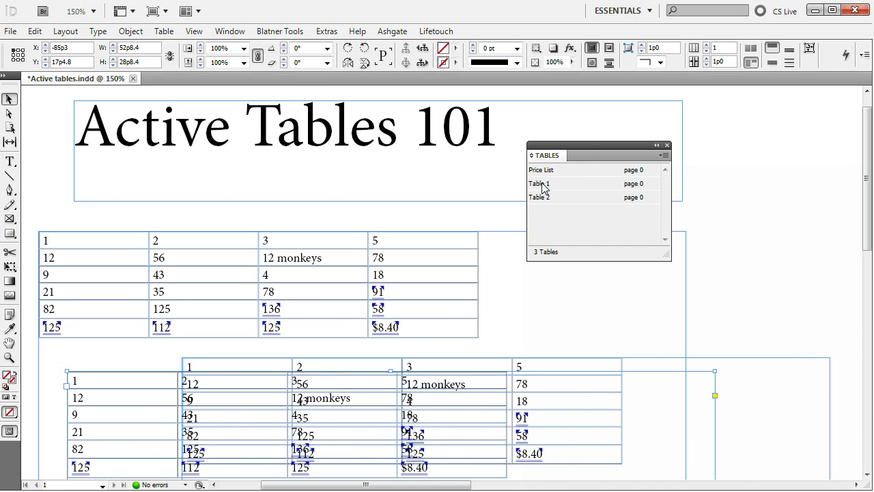
{"action": "left_click", "coordinate": [543, 185]}
{"action": "left_click", "coordinate": [534, 171]}
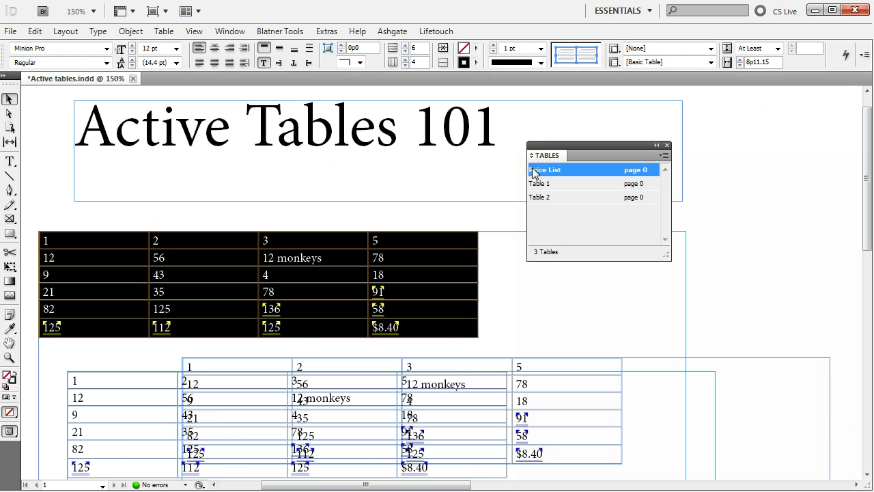
{"action": "left_click", "coordinate": [534, 172]}
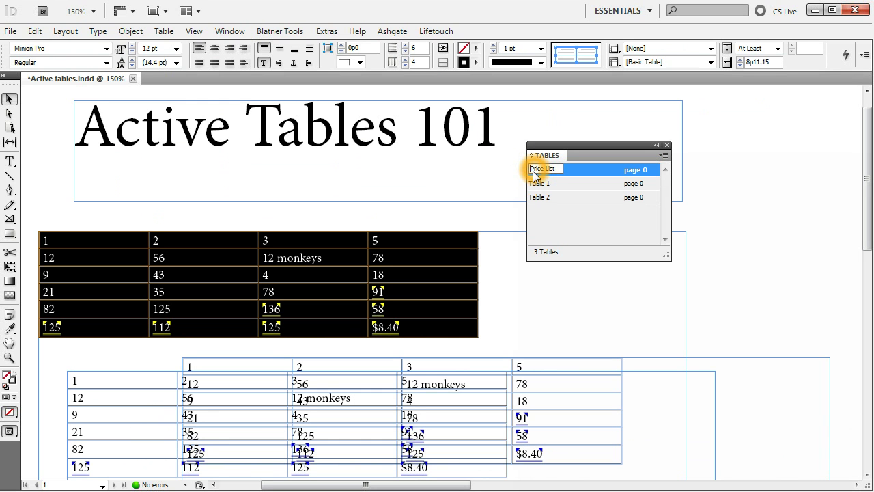
{"action": "key", "text": "Return"}
{"action": "left_click", "coordinate": [554, 185]}
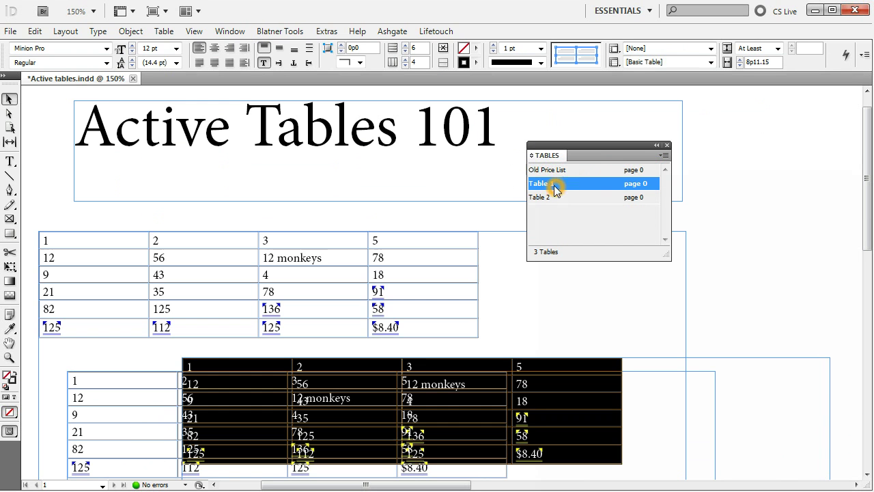
{"action": "left_click", "coordinate": [540, 187]}
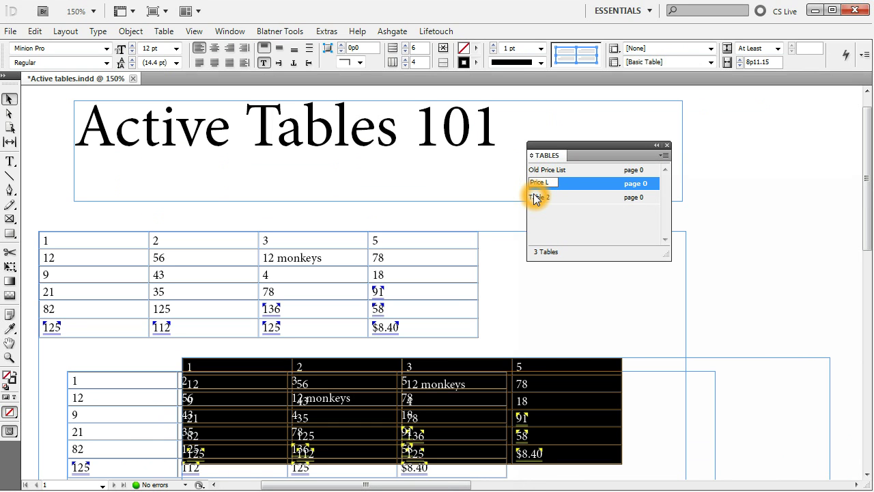
{"action": "key", "text": "Return"}
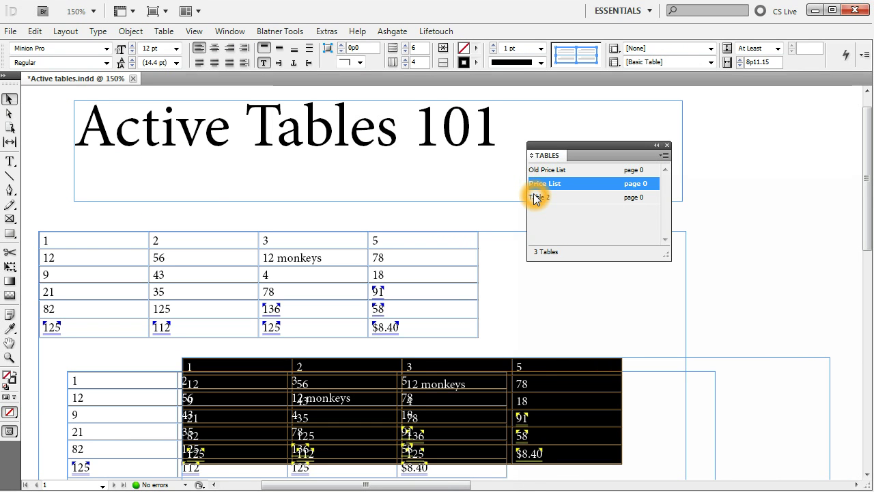
{"action": "left_click", "coordinate": [564, 276]}
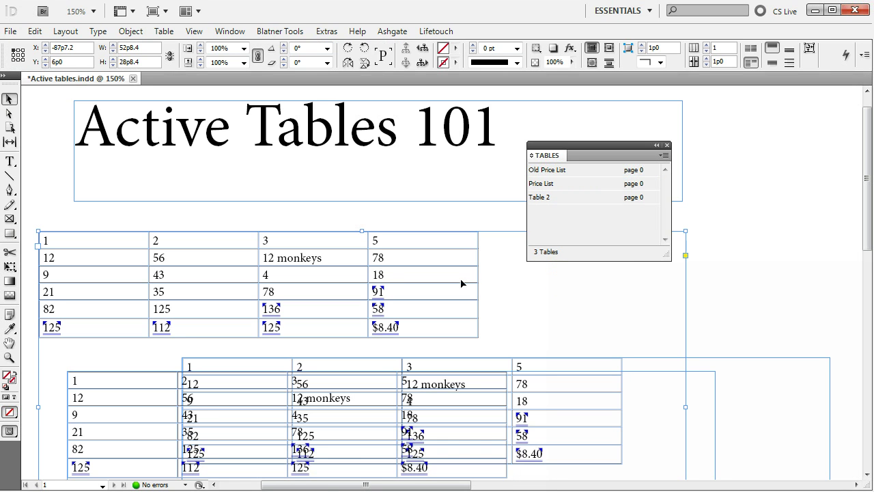
Step: Marquee-select and delete the two overlapping extra tables, leaving a single table
{"action": "left_click", "coordinate": [176, 382]}
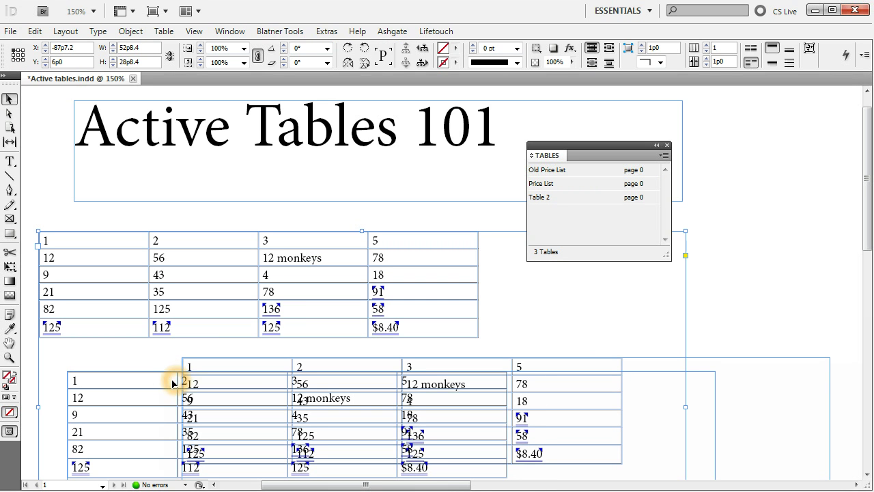
{"action": "left_click", "coordinate": [119, 391]}
{"action": "left_click", "coordinate": [277, 371]}
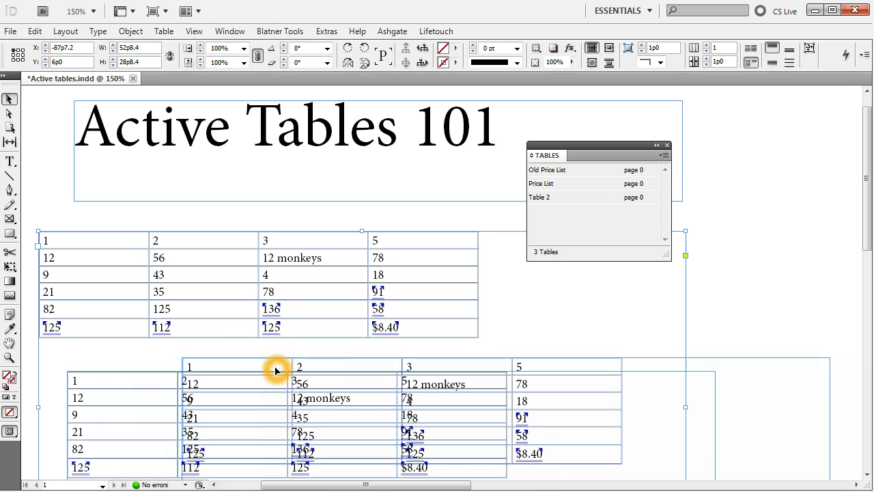
{"action": "left_click", "coordinate": [556, 183]}
{"action": "left_click", "coordinate": [837, 370]}
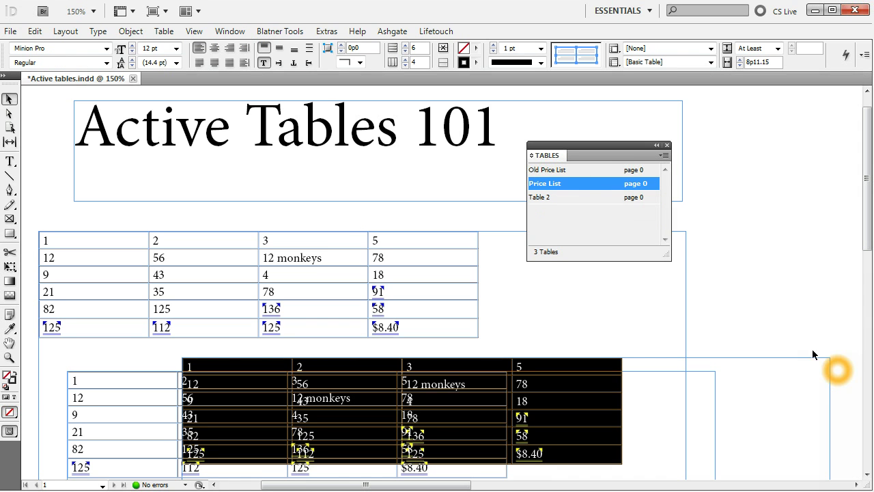
{"action": "left_click", "coordinate": [484, 398]}
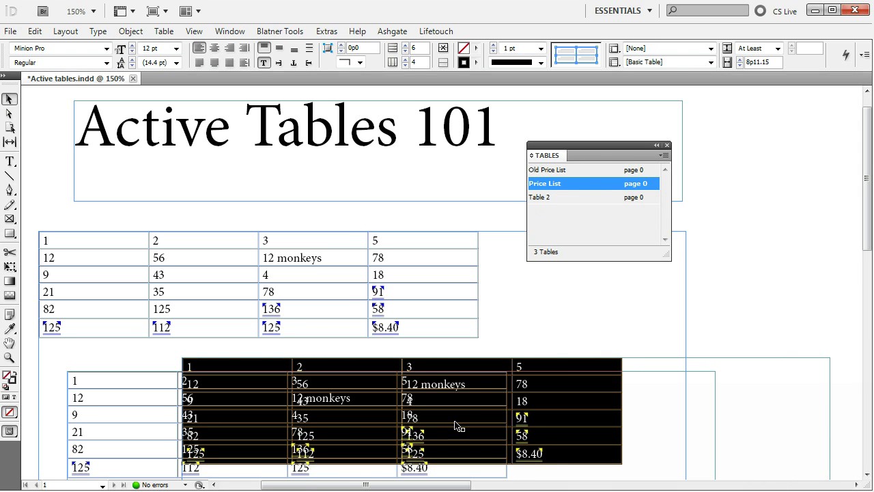
{"action": "left_click_drag", "start_coordinate": [780, 287], "coordinate": [831, 402]}
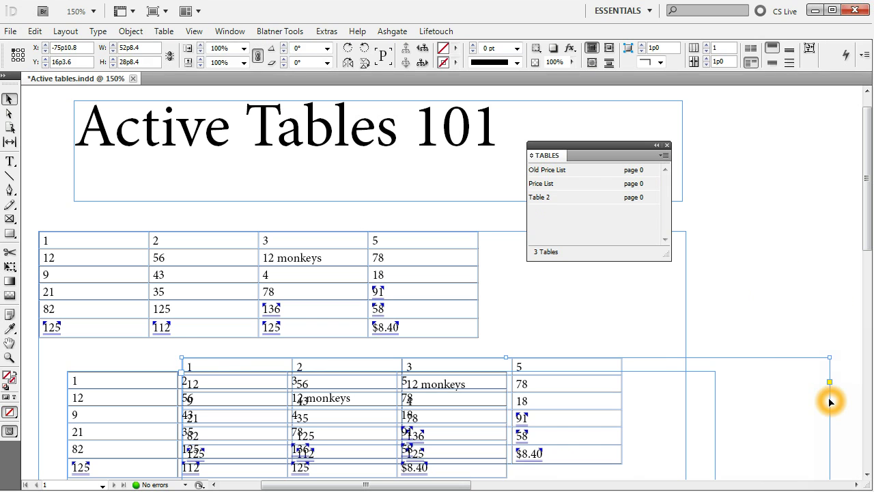
{"action": "key", "text": "Delete"}
{"action": "left_click_drag", "start_coordinate": [759, 348], "coordinate": [708, 421]}
{"action": "key", "text": "Delete"}
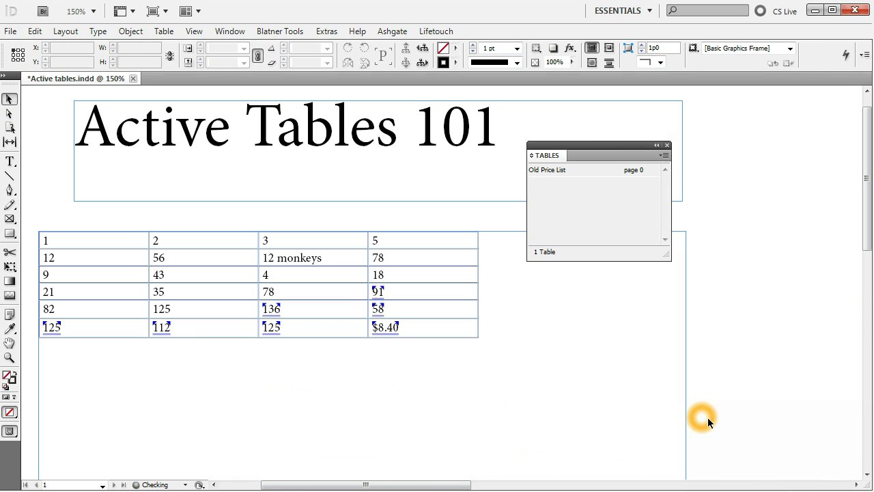
Step: Show labels for the selected Old Price List table: its name, columns A–D, rows 1–6
{"action": "left_click", "coordinate": [598, 147]}
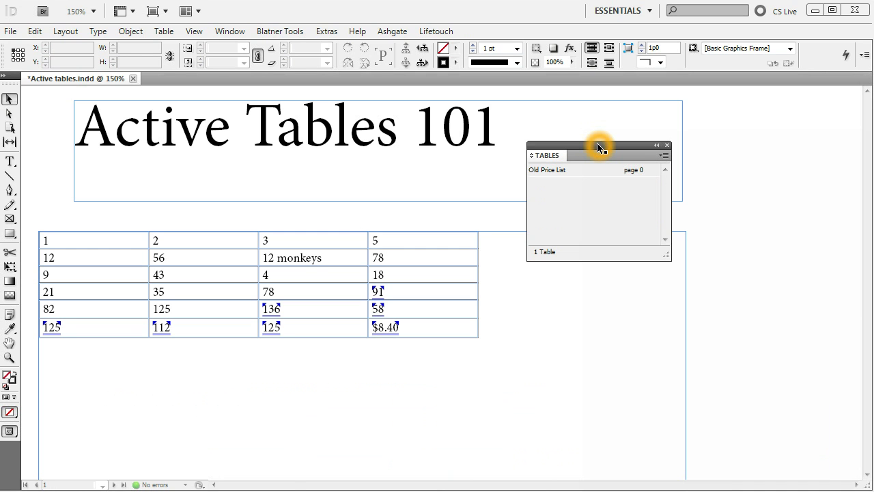
{"action": "left_click", "coordinate": [623, 456]}
{"action": "left_click_drag", "start_coordinate": [452, 481], "coordinate": [433, 481]}
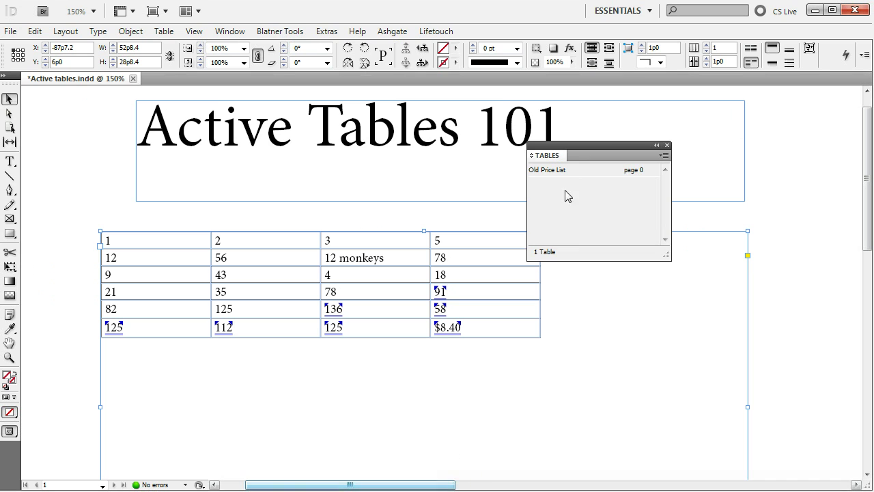
{"action": "left_click_drag", "start_coordinate": [589, 144], "coordinate": [544, 102]}
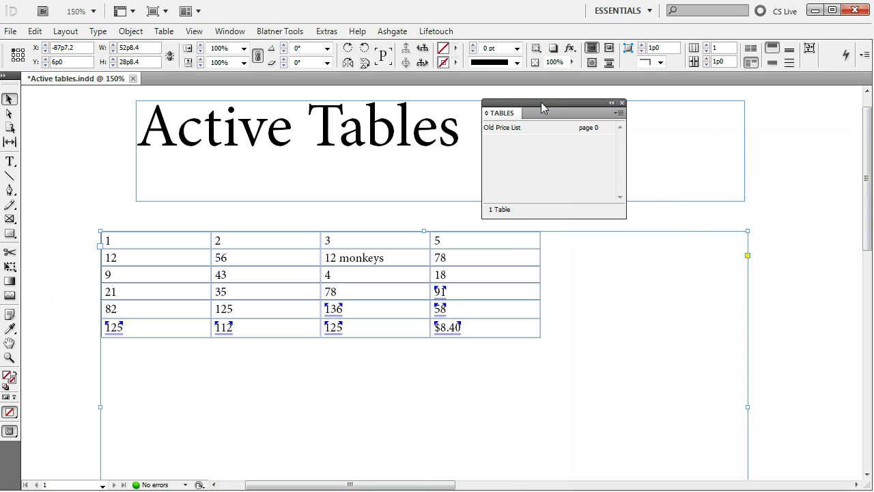
{"action": "left_click", "coordinate": [620, 113]}
{"action": "left_click", "coordinate": [668, 119]}
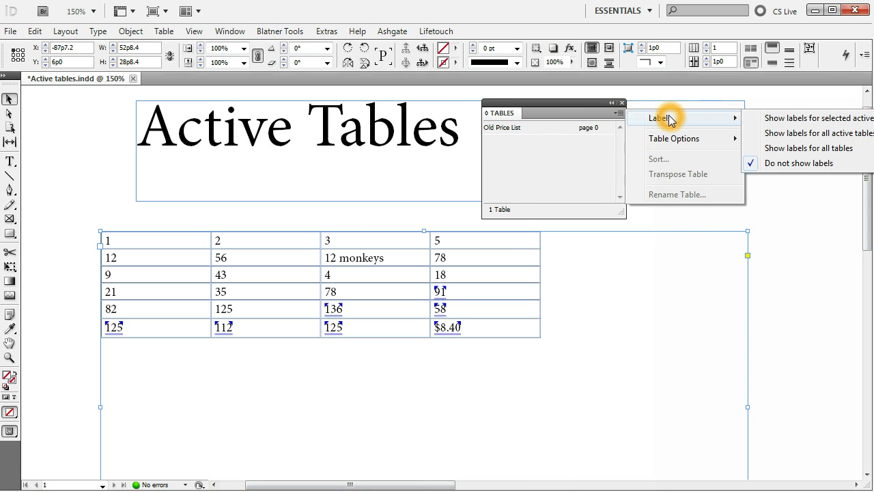
{"action": "left_click_drag", "start_coordinate": [589, 101], "coordinate": [516, 97]}
{"action": "left_click", "coordinate": [552, 111]}
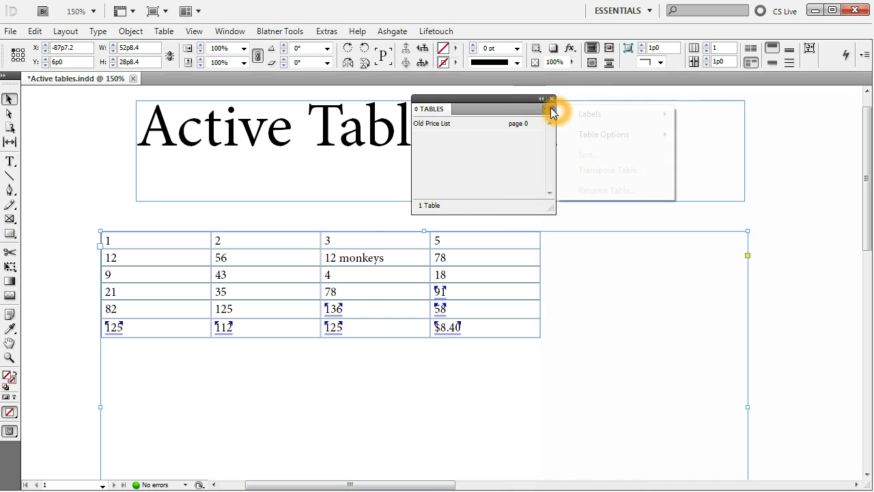
{"action": "mouse_move", "coordinate": [585, 116]}
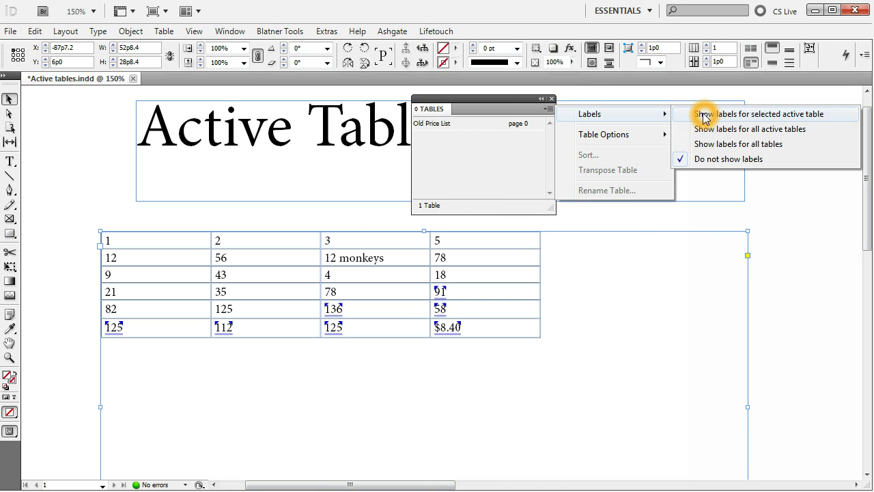
{"action": "left_click", "coordinate": [704, 115]}
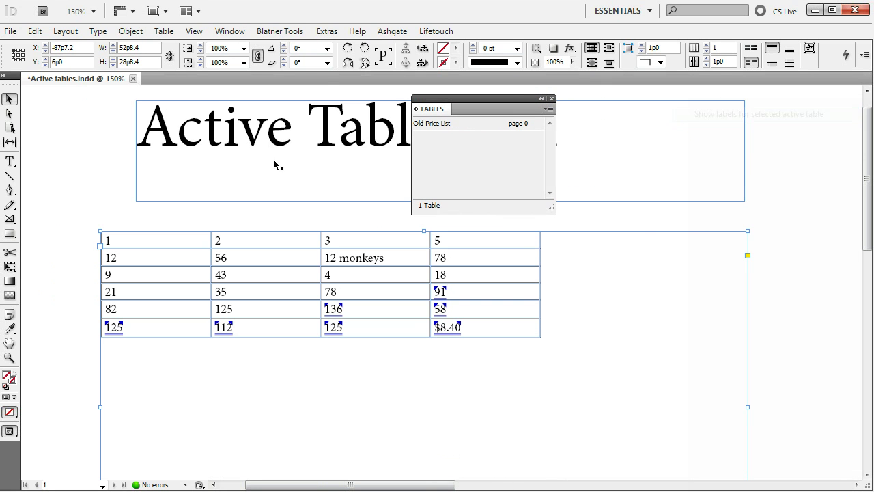
{"action": "left_click", "coordinate": [7, 162]}
Step: Replace the 125 in cell B5 with the text SUM(B1:B4)
{"action": "left_click", "coordinate": [247, 307]}
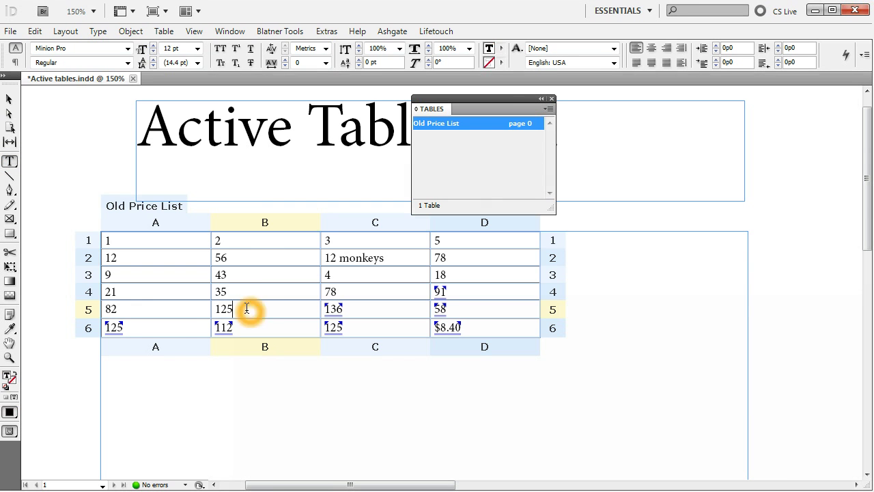
{"action": "left_click", "coordinate": [113, 204]}
{"action": "left_click", "coordinate": [83, 328]}
{"action": "left_click", "coordinate": [286, 326]}
{"action": "left_click", "coordinate": [273, 329]}
{"action": "left_click", "coordinate": [270, 327]}
{"action": "left_click_drag", "start_coordinate": [234, 309], "coordinate": [215, 311]}
{"action": "left_click", "coordinate": [230, 233]}
{"action": "left_click", "coordinate": [227, 300]}
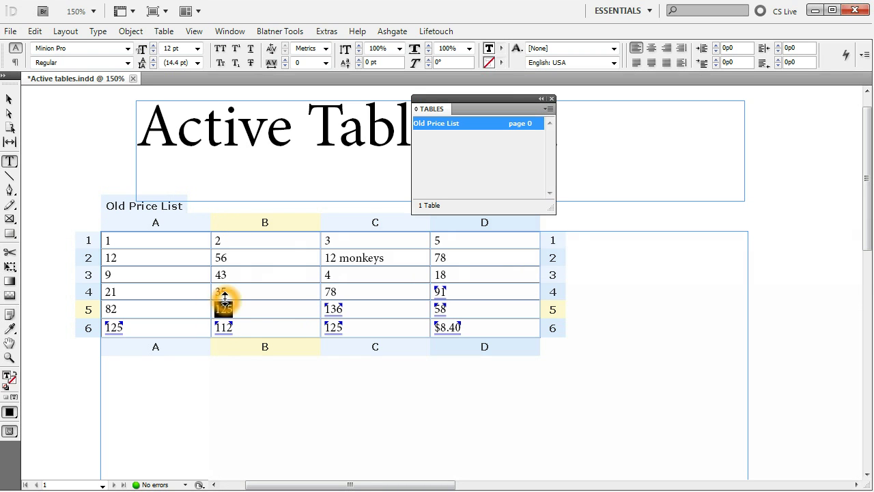
{"action": "type", "text": "S"}
{"action": "left_click", "coordinate": [396, 297]}
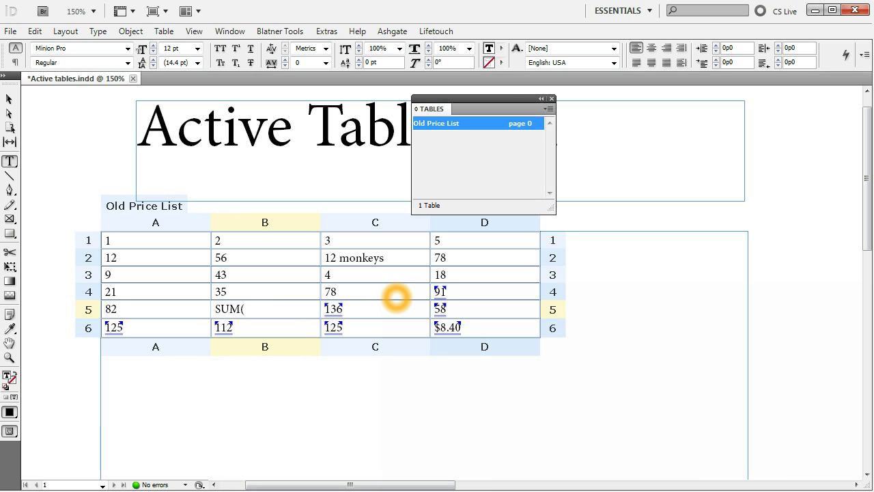
{"action": "left_click", "coordinate": [388, 272]}
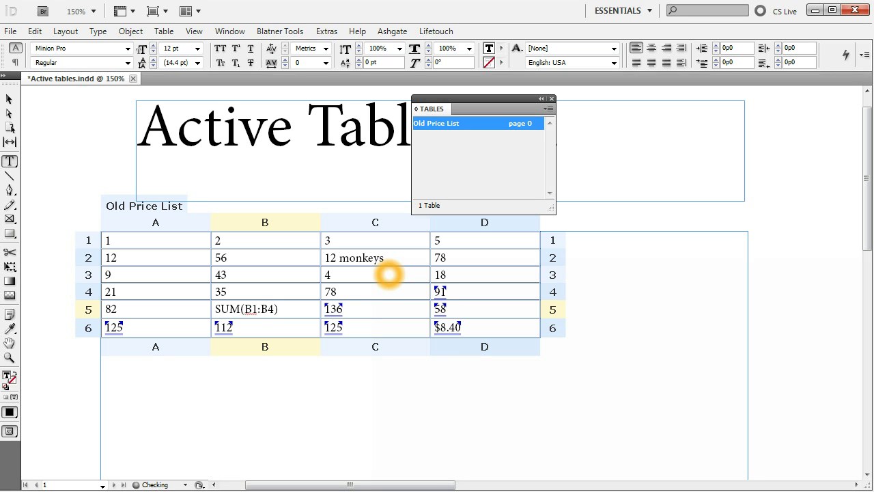
Step: Prefix the B5 text with = and convert it into a live formula showing 136
{"action": "left_click", "coordinate": [216, 309]}
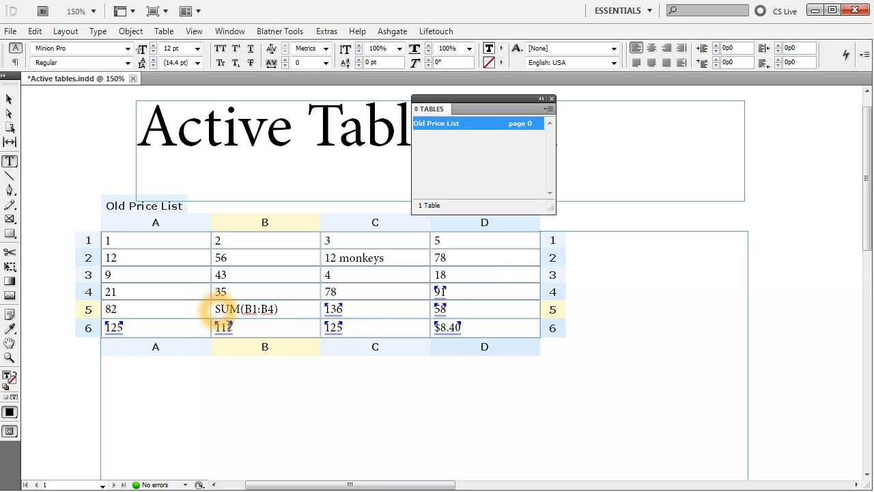
{"action": "type", "text": "="}
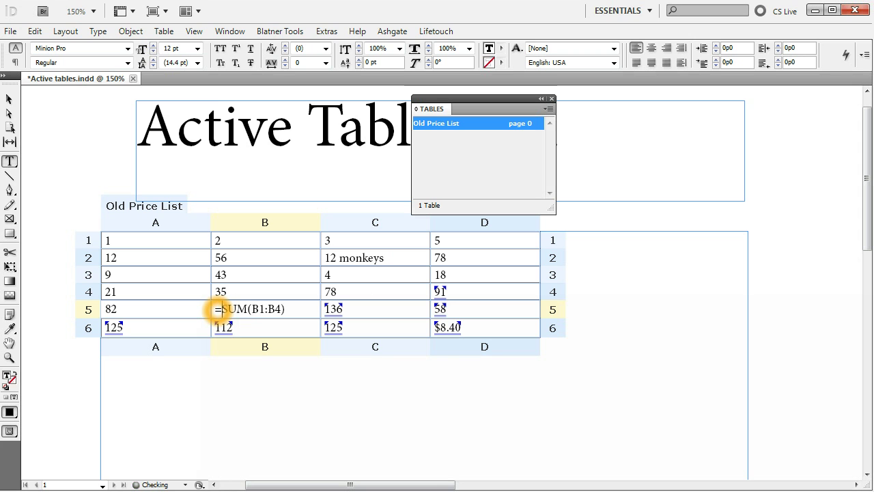
{"action": "key", "text": "End"}
{"action": "right_click", "coordinate": [290, 309]}
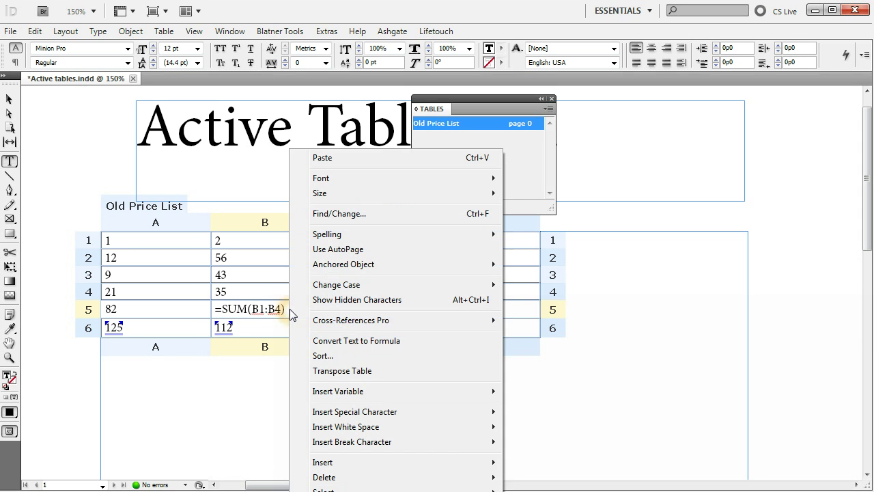
{"action": "left_click", "coordinate": [369, 338]}
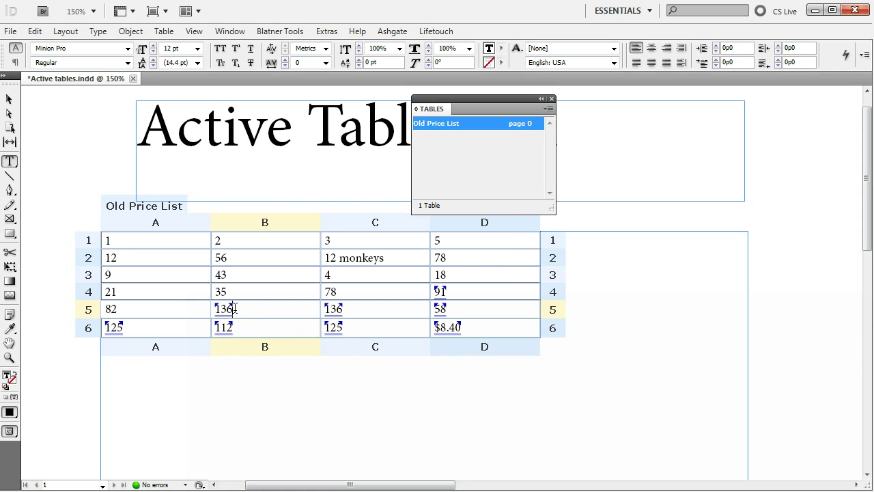
{"action": "left_click", "coordinate": [225, 308]}
Step: Show labels for all active tables from the Tables panel menu
{"action": "left_click", "coordinate": [225, 239]}
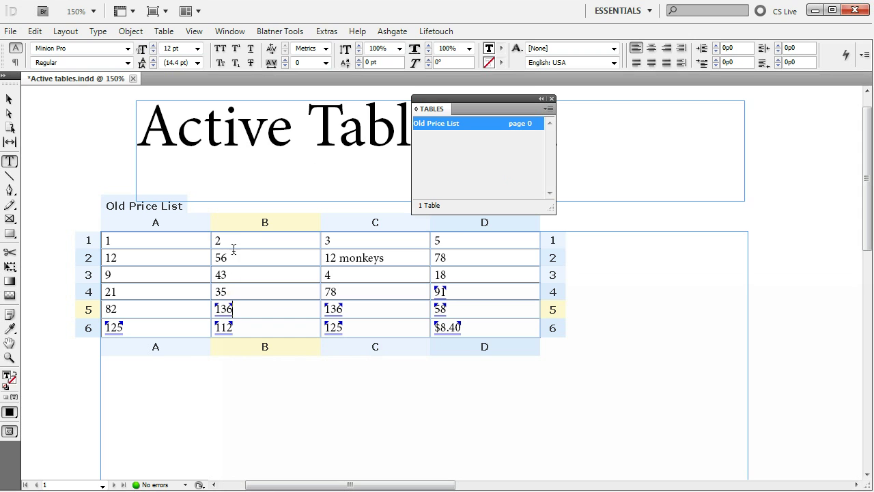
{"action": "left_click", "coordinate": [232, 236]}
{"action": "left_click", "coordinate": [550, 109]}
{"action": "left_click", "coordinate": [590, 112]}
{"action": "left_click", "coordinate": [694, 130]}
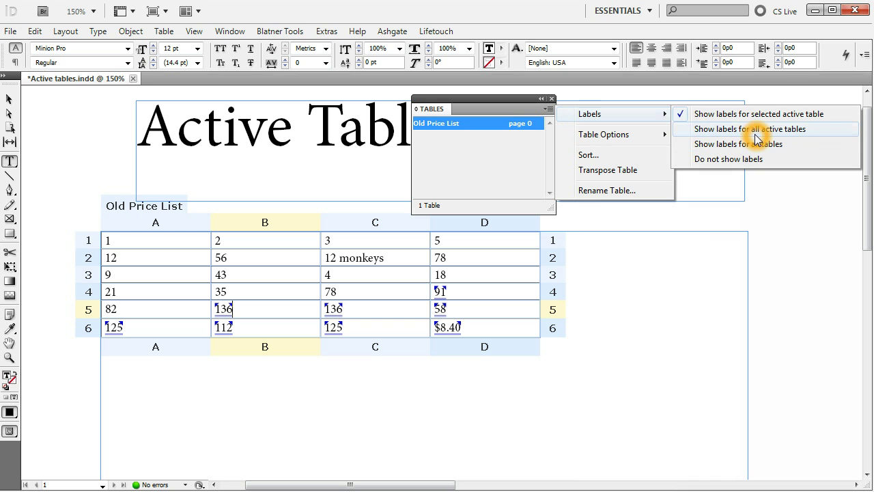
{"action": "left_click", "coordinate": [708, 128]}
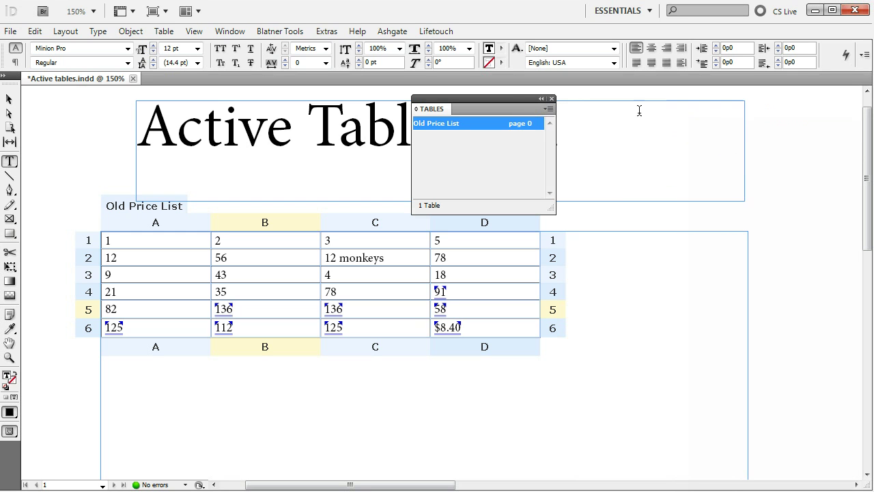
Step: Move the Tables panel left and set Labels to Do not show labels
{"action": "left_click_drag", "start_coordinate": [503, 100], "coordinate": [358, 85]}
{"action": "left_click", "coordinate": [403, 93]}
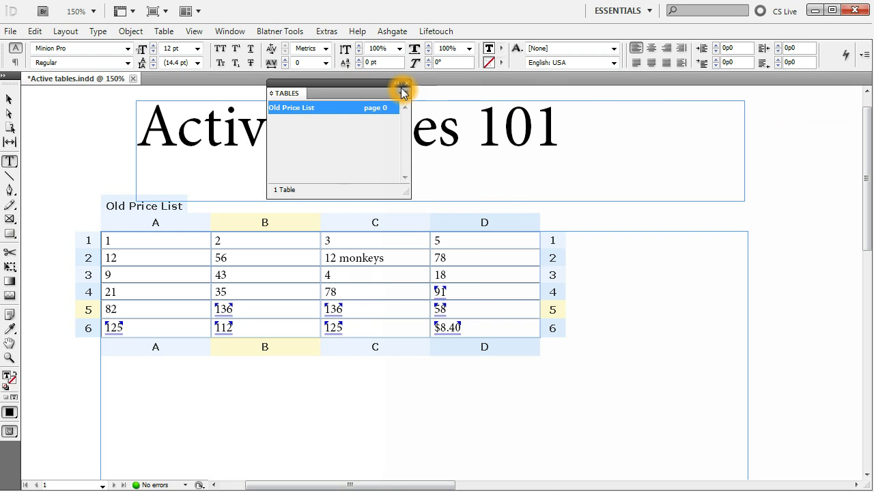
{"action": "left_click", "coordinate": [447, 100]}
{"action": "left_click", "coordinate": [577, 129]}
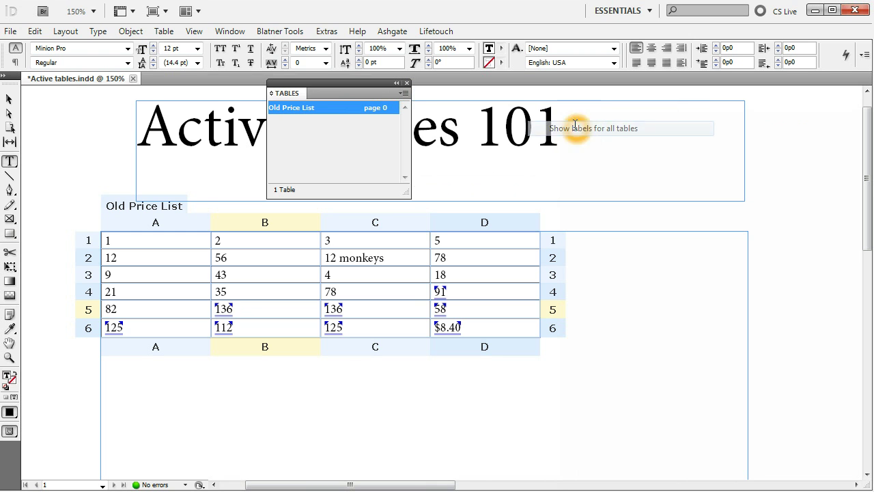
{"action": "left_click", "coordinate": [404, 93]}
{"action": "left_click", "coordinate": [447, 99]}
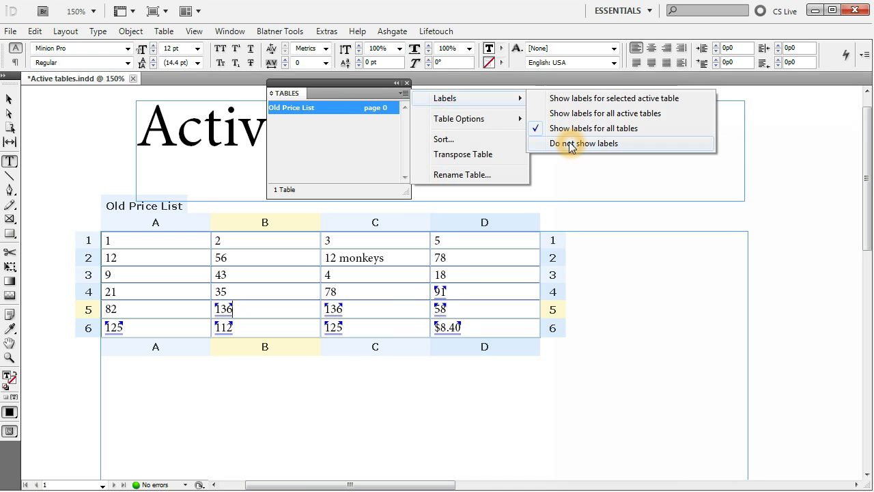
{"action": "left_click", "coordinate": [566, 143]}
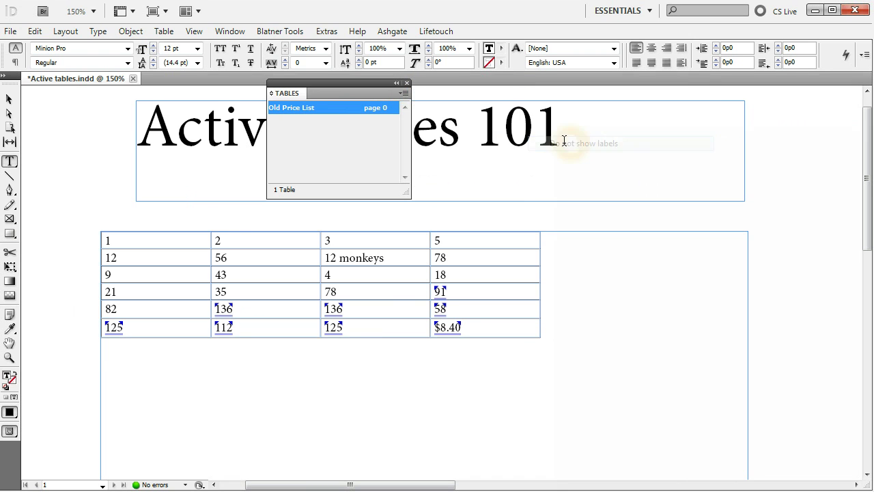
{"action": "left_click", "coordinate": [404, 93]}
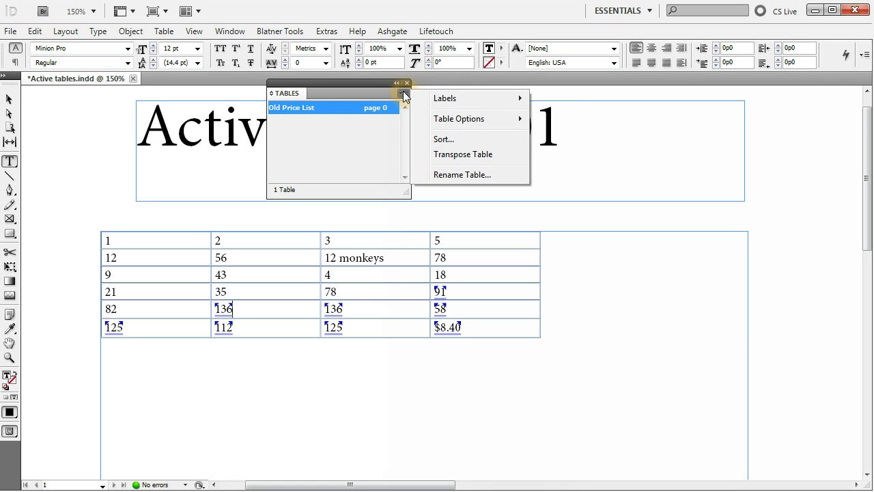
{"action": "mouse_move", "coordinate": [470, 118]}
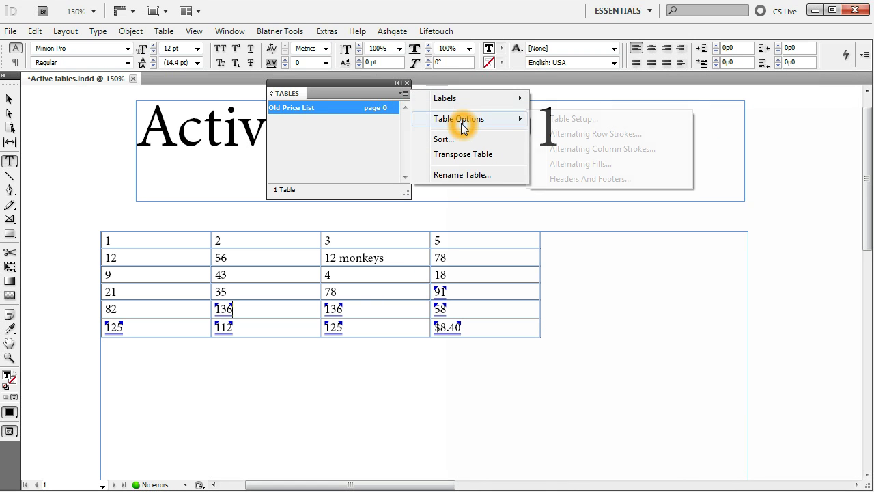
{"action": "left_click", "coordinate": [587, 121]}
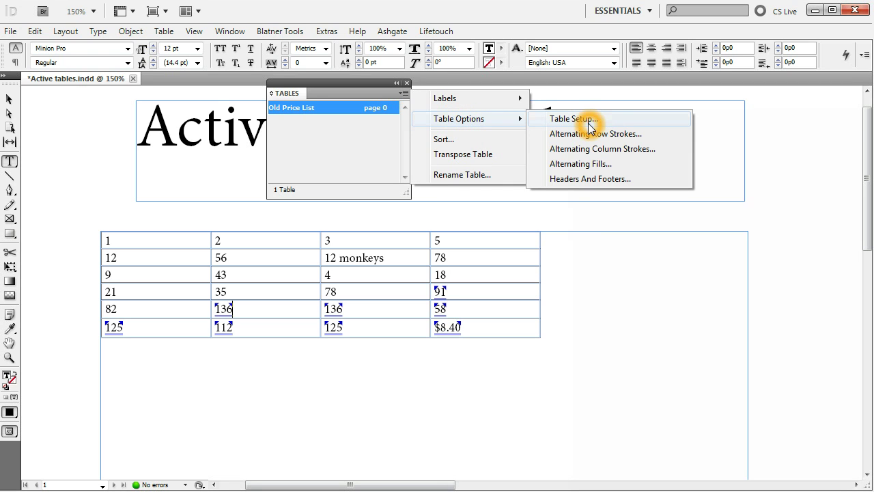
{"action": "left_click", "coordinate": [638, 132]}
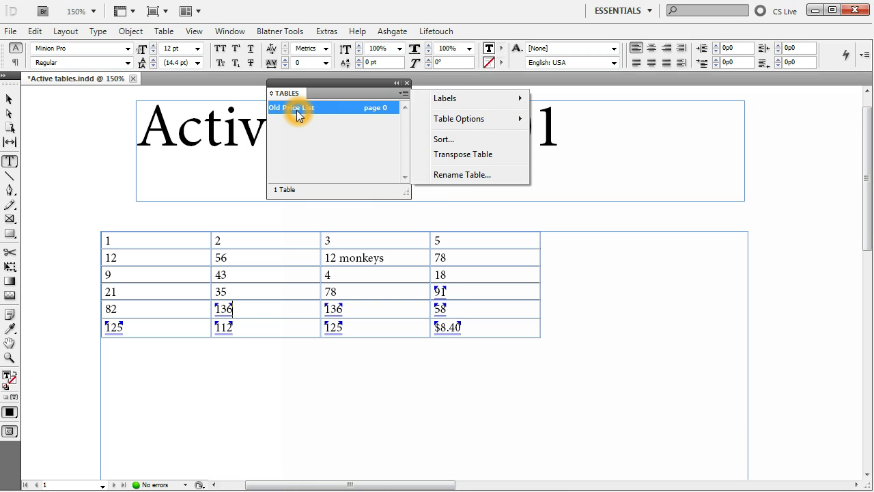
{"action": "mouse_move", "coordinate": [494, 119]}
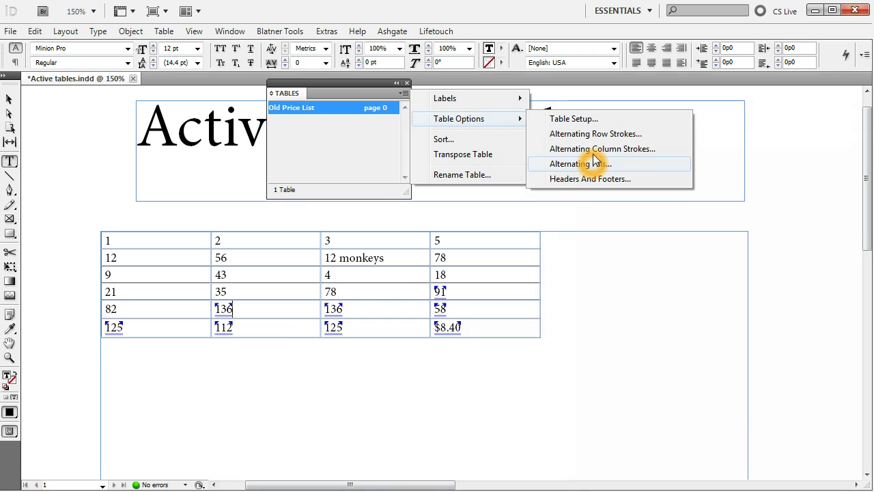
Step: Open the Sort dialog, keep sorting by columns, and add then remove extra sort levels
{"action": "left_click", "coordinate": [444, 140]}
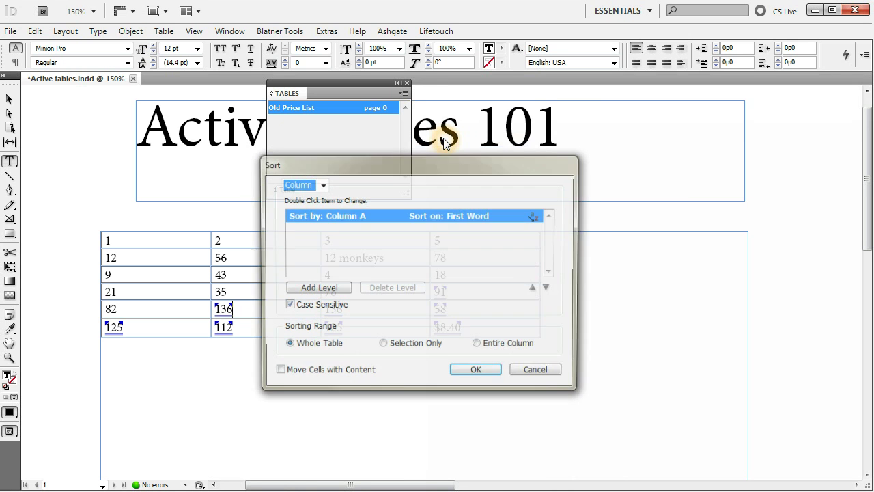
{"action": "left_click_drag", "start_coordinate": [366, 162], "coordinate": [544, 117]}
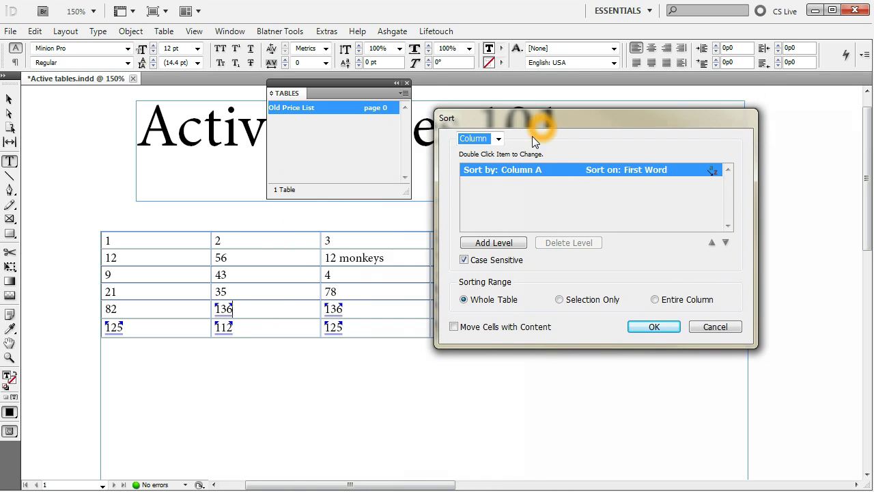
{"action": "left_click", "coordinate": [498, 139]}
{"action": "left_click", "coordinate": [469, 162]}
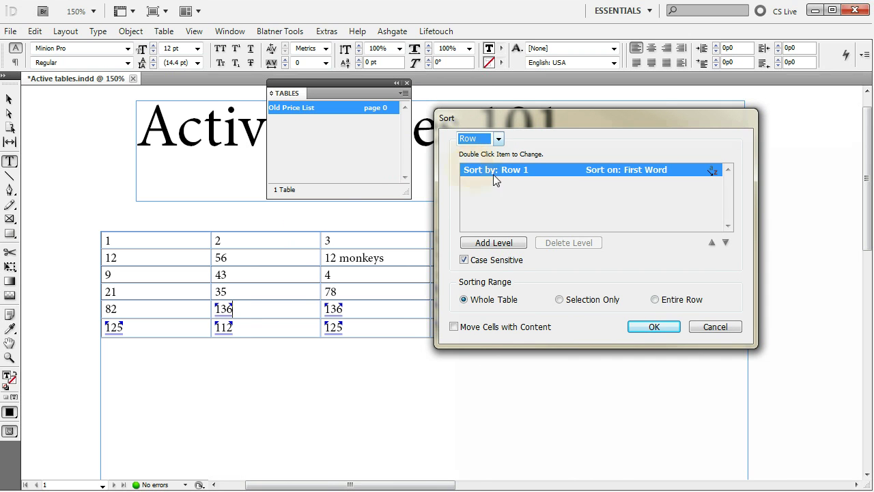
{"action": "left_click", "coordinate": [498, 138]}
{"action": "left_click", "coordinate": [472, 151]}
{"action": "left_click", "coordinate": [494, 243]}
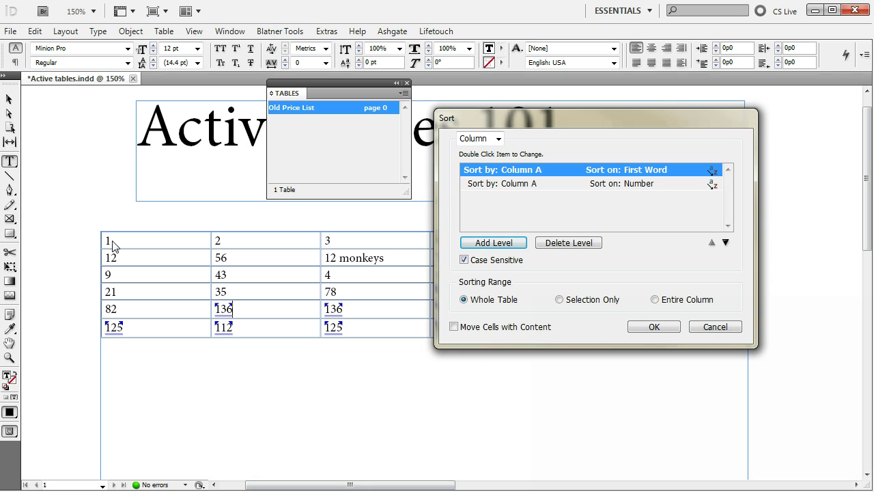
{"action": "left_click", "coordinate": [134, 321]}
{"action": "left_click", "coordinate": [242, 239]}
{"action": "left_click", "coordinate": [494, 242]}
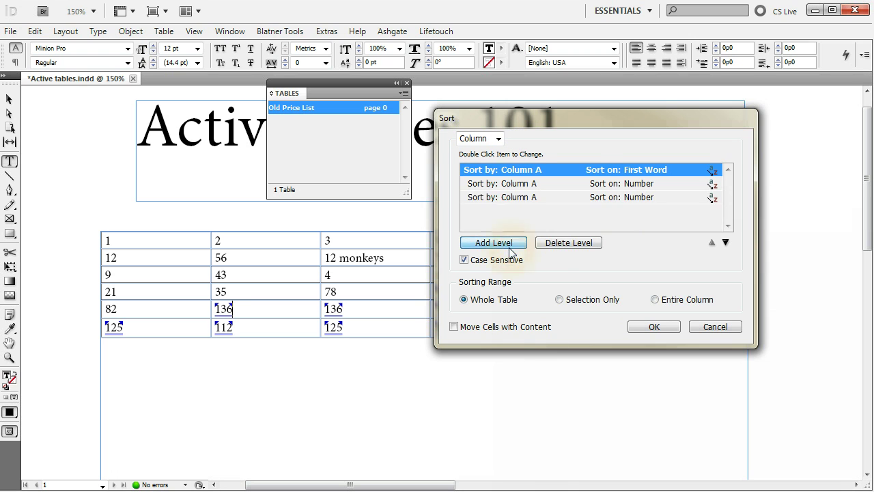
{"action": "left_click", "coordinate": [528, 198]}
{"action": "left_click", "coordinate": [567, 243]}
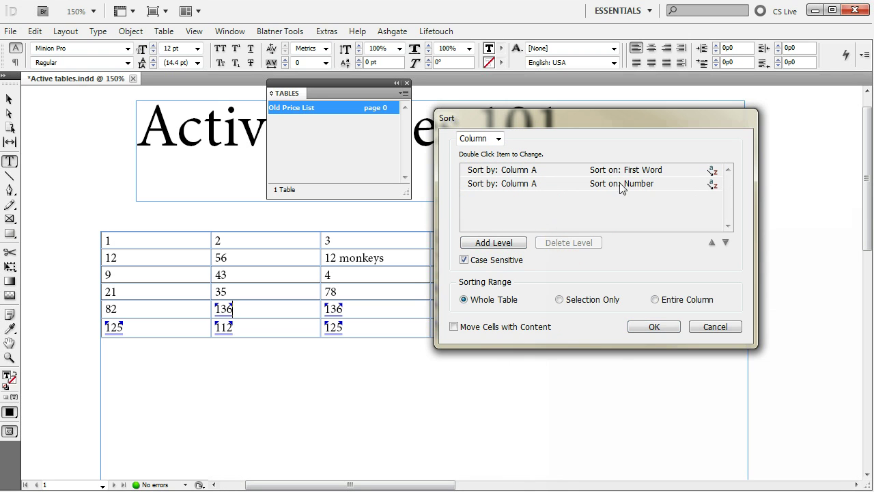
Step: Set sort level 1 to Second Word and level 2 to ascending, keeping case-sensitive sorting on
{"action": "left_click", "coordinate": [631, 173]}
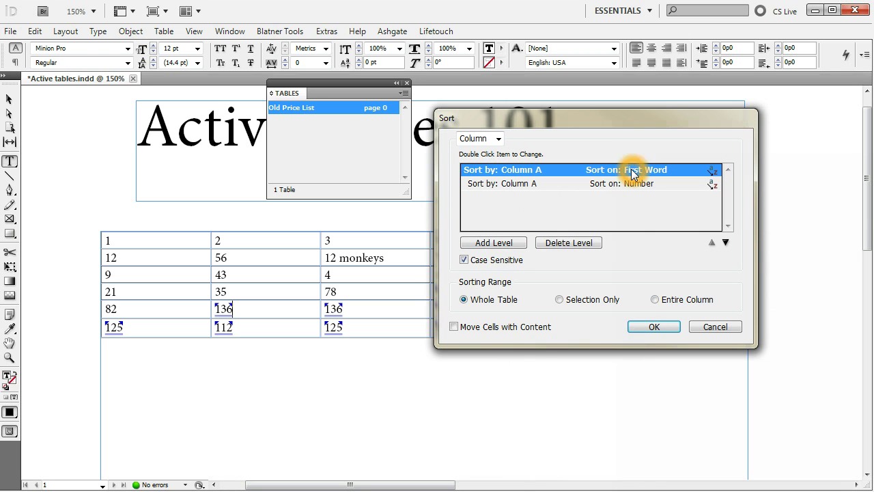
{"action": "double_click", "coordinate": [666, 170]}
{"action": "left_click", "coordinate": [695, 171]}
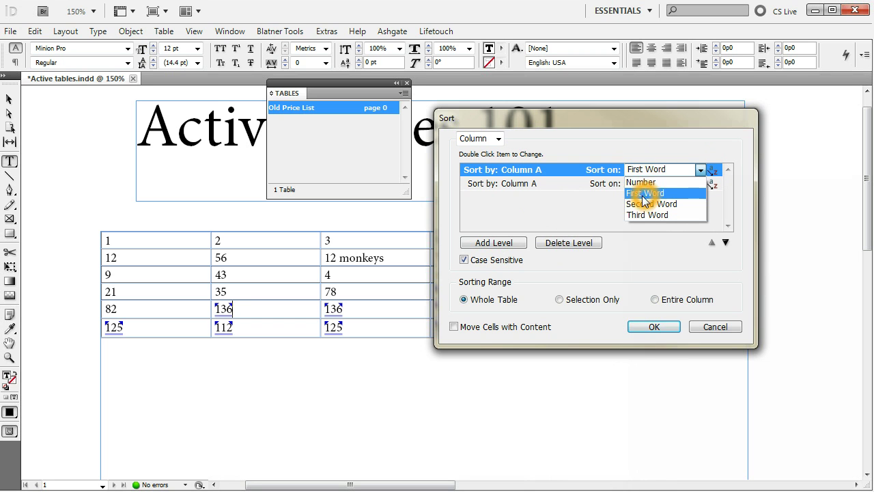
{"action": "left_click", "coordinate": [641, 204]}
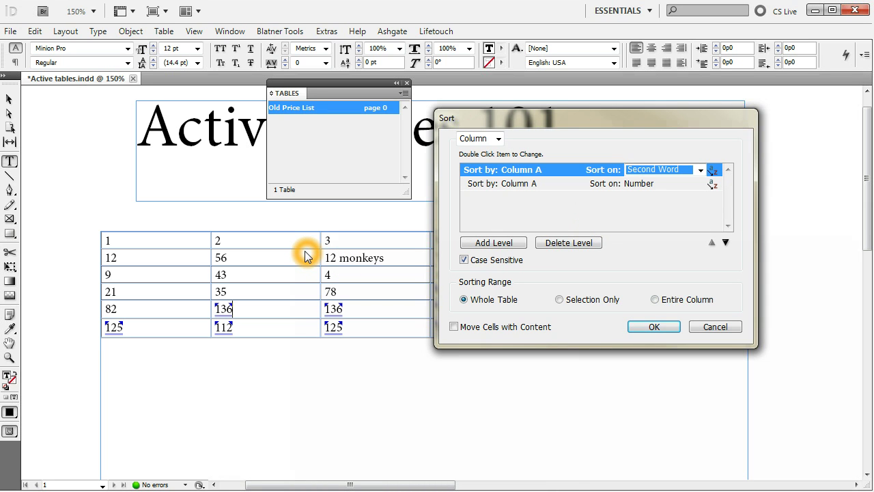
{"action": "left_click", "coordinate": [700, 171]}
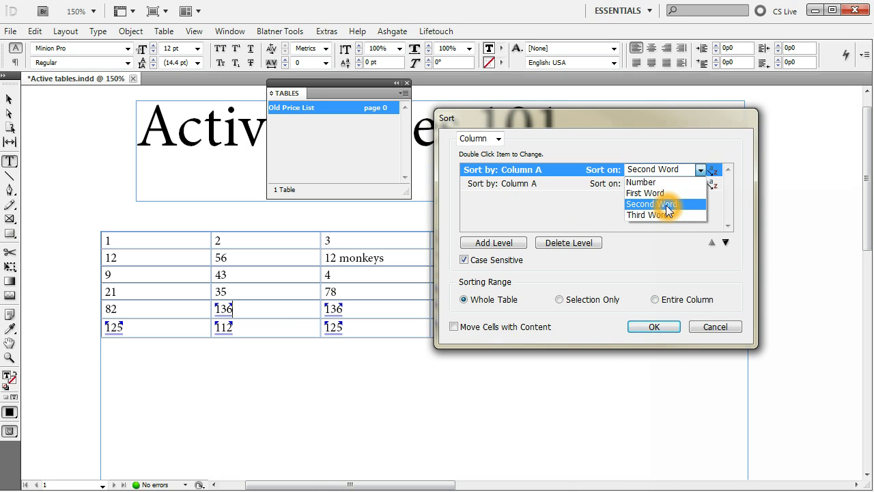
{"action": "left_click", "coordinate": [714, 170]}
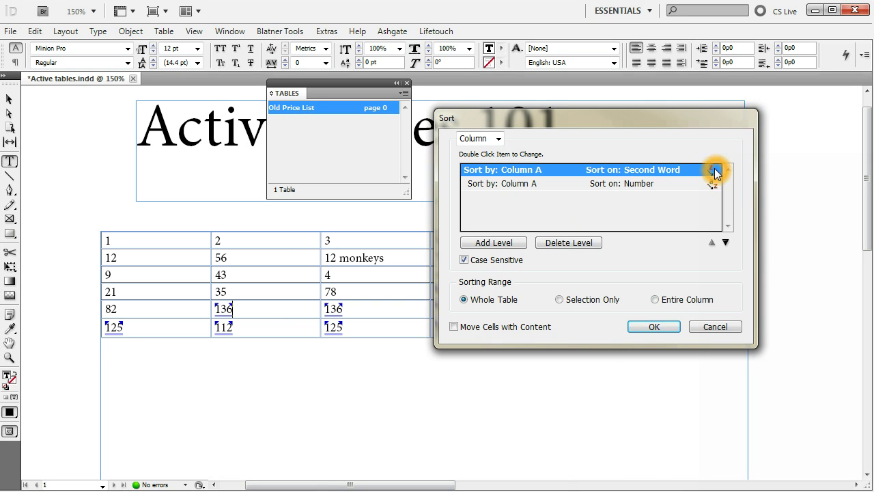
{"action": "left_click", "coordinate": [712, 186]}
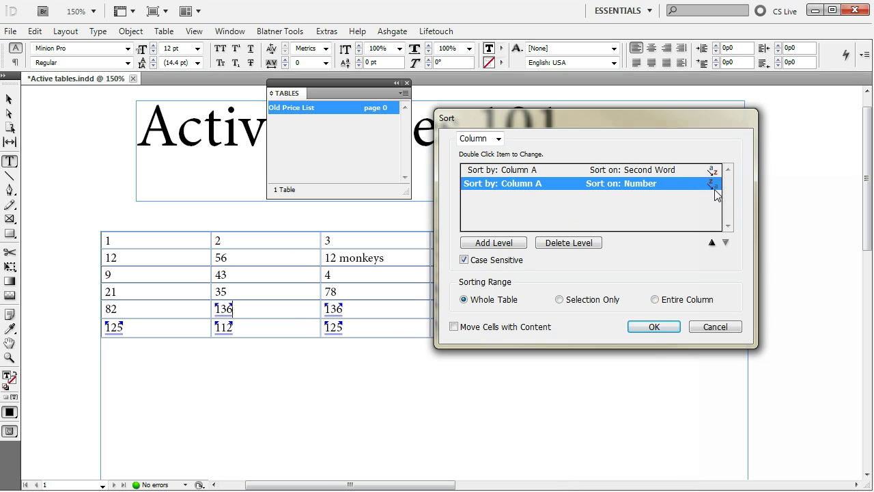
{"action": "left_click", "coordinate": [713, 186]}
{"action": "left_click", "coordinate": [577, 284]}
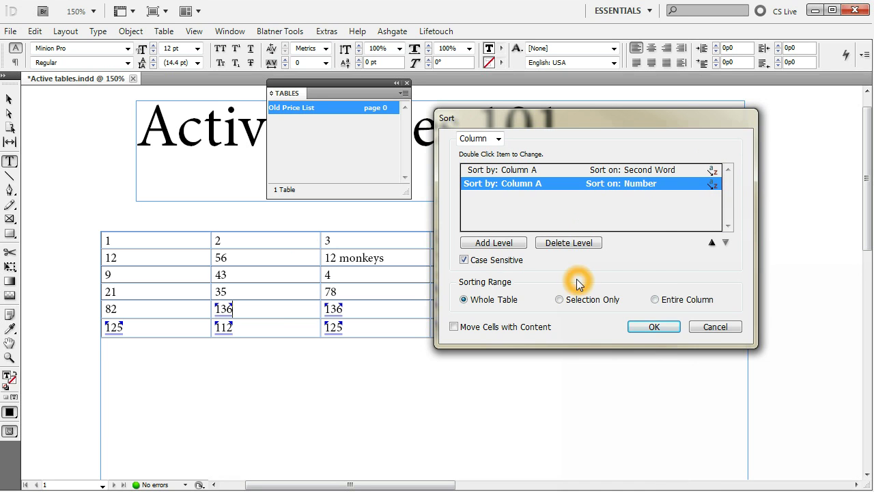
{"action": "left_click", "coordinate": [488, 260]}
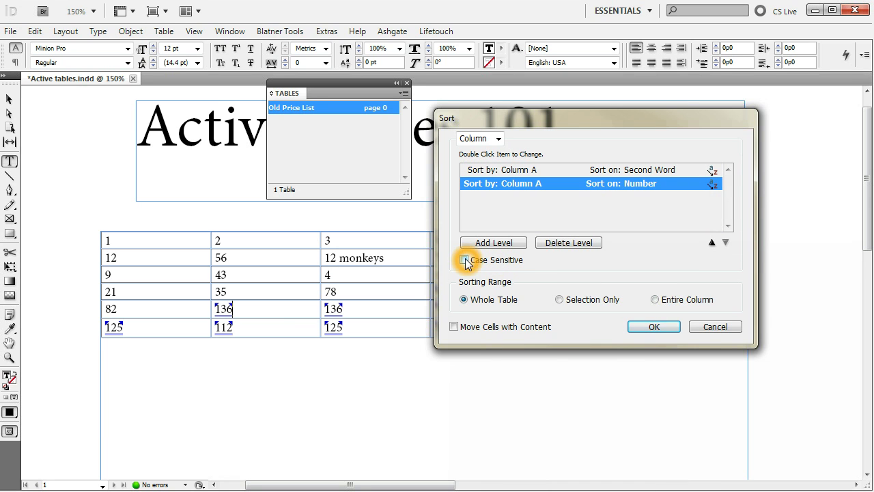
{"action": "left_click", "coordinate": [472, 262]}
{"action": "left_click", "coordinate": [465, 260]}
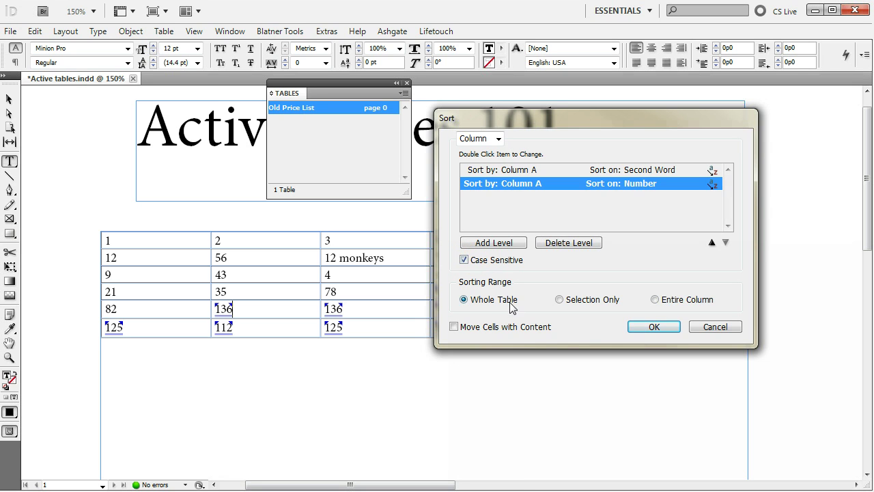
Step: Sort within the Entire Column with Move Cells with Content checked, and apply the sort
{"action": "left_click", "coordinate": [470, 302]}
{"action": "left_click", "coordinate": [476, 305]}
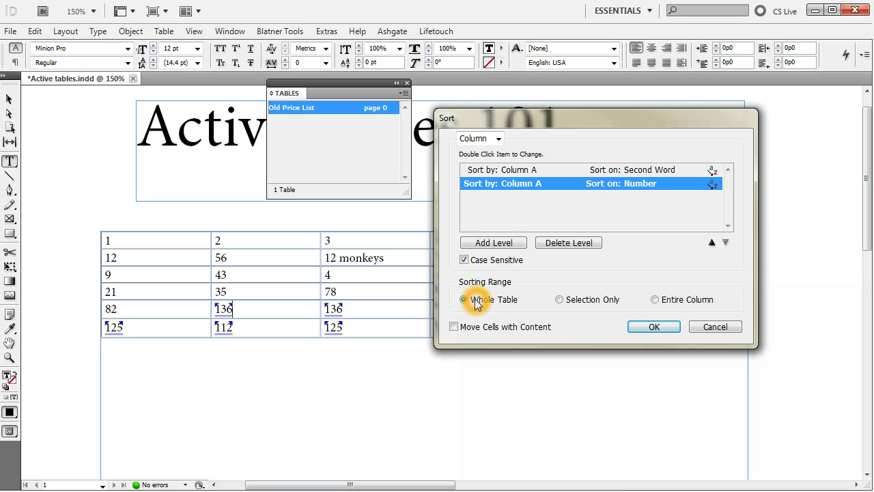
{"action": "left_click", "coordinate": [560, 302]}
{"action": "left_click", "coordinate": [571, 304]}
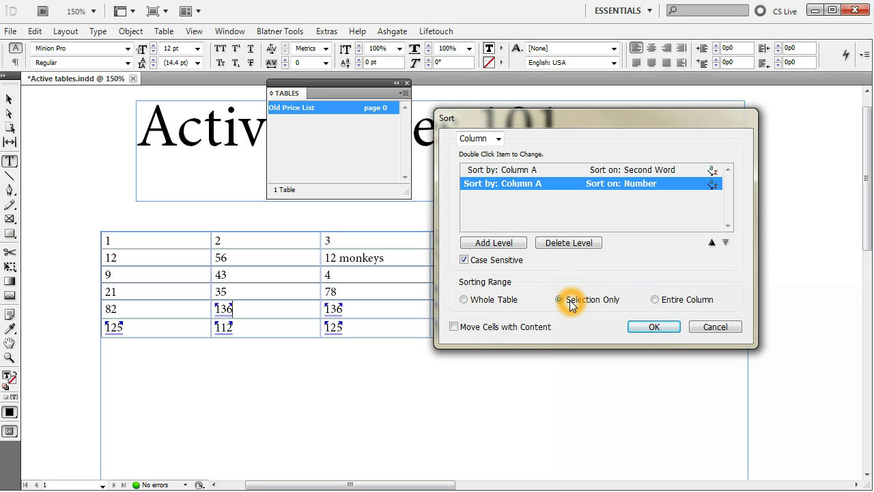
{"action": "left_click", "coordinate": [658, 299]}
{"action": "left_click", "coordinate": [659, 300]}
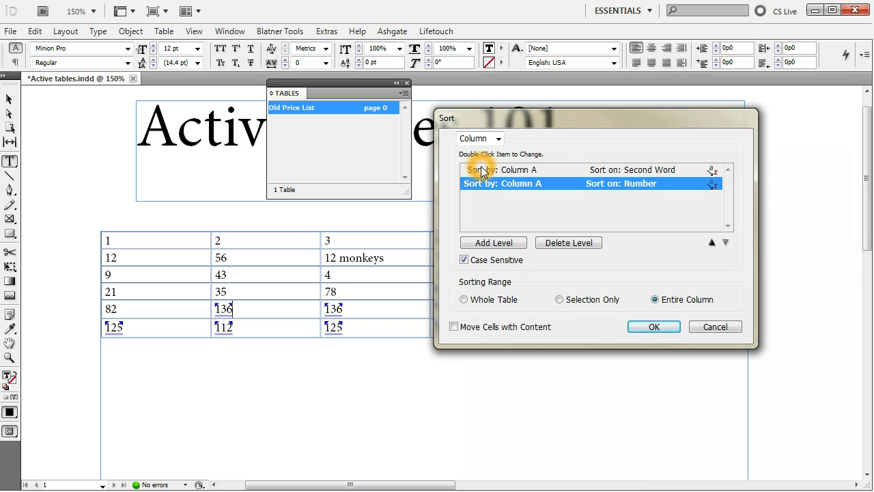
{"action": "left_click", "coordinate": [496, 138]}
{"action": "left_click", "coordinate": [487, 162]}
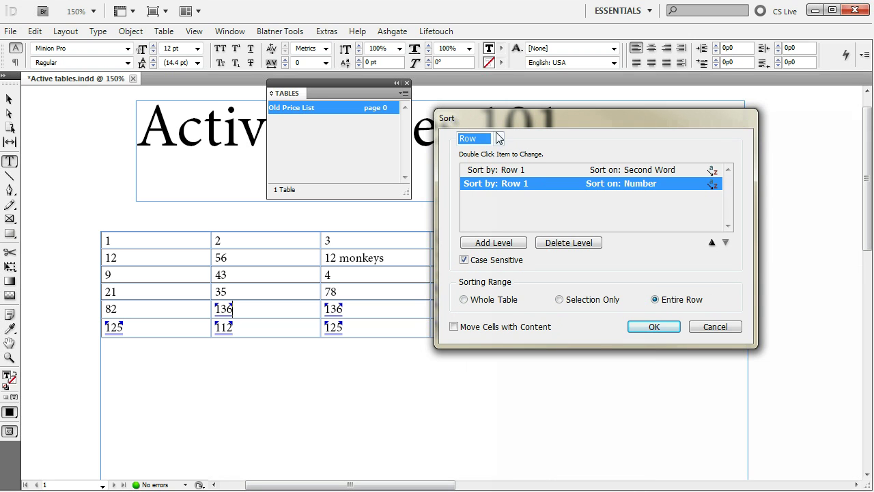
{"action": "left_click", "coordinate": [498, 138]}
{"action": "left_click", "coordinate": [482, 151]}
{"action": "left_click", "coordinate": [677, 306]}
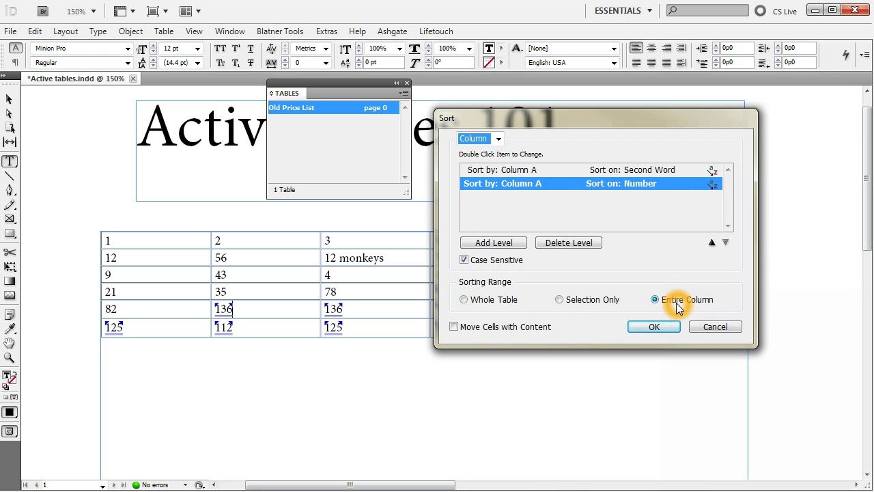
{"action": "left_click", "coordinate": [454, 328]}
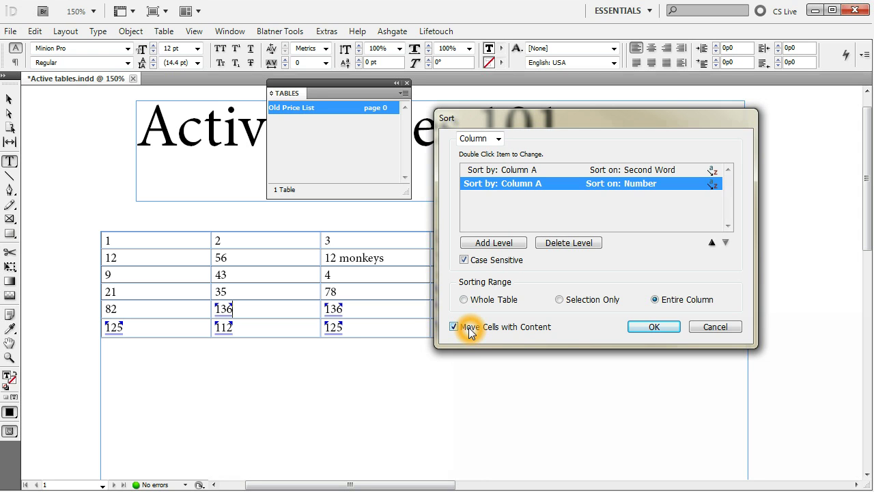
{"action": "left_click", "coordinate": [657, 330]}
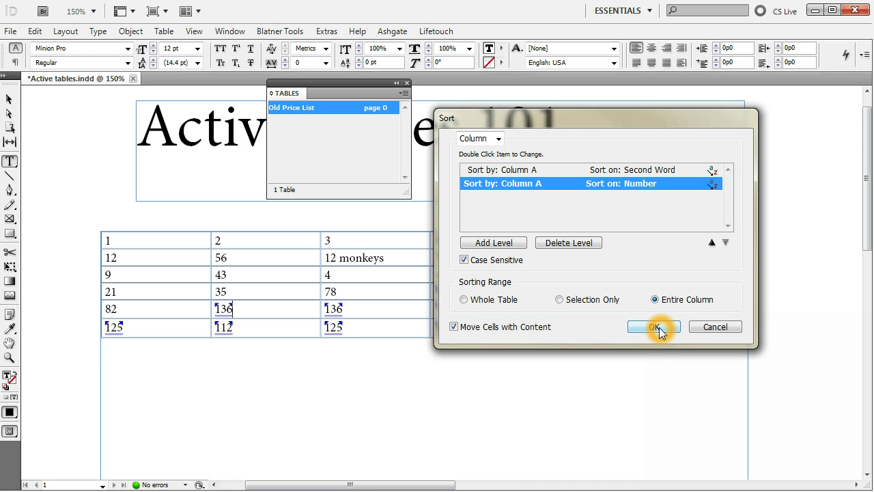
Step: Rename the Old Price List table to 'Price List' via Rename Table in the Tables panel menu
{"action": "left_click", "coordinate": [406, 95]}
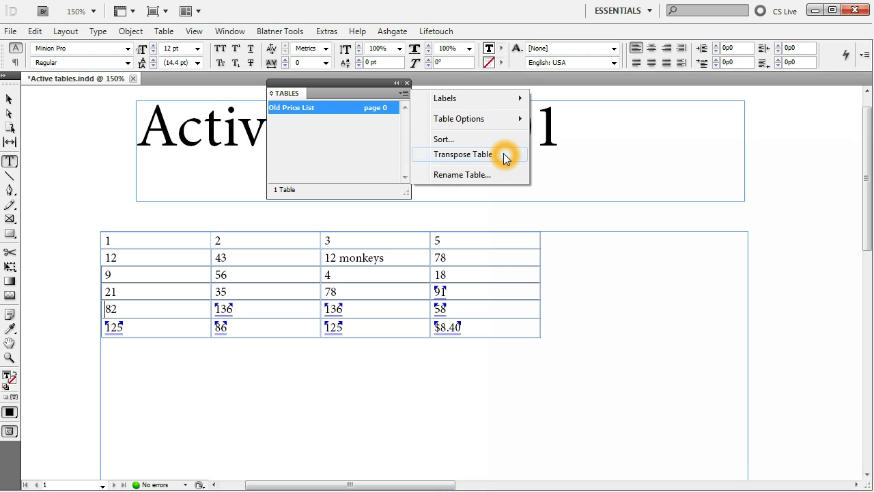
{"action": "left_click", "coordinate": [462, 175]}
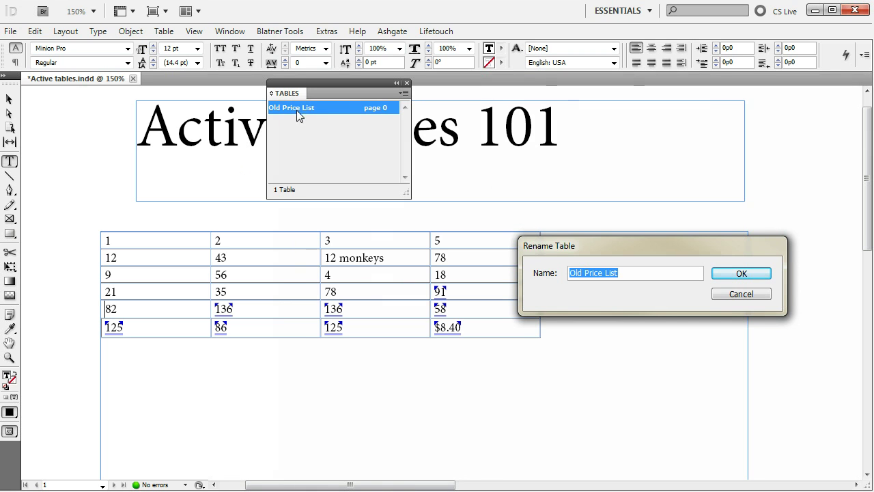
{"action": "left_click", "coordinate": [537, 250]}
{"action": "type", "text": "P"}
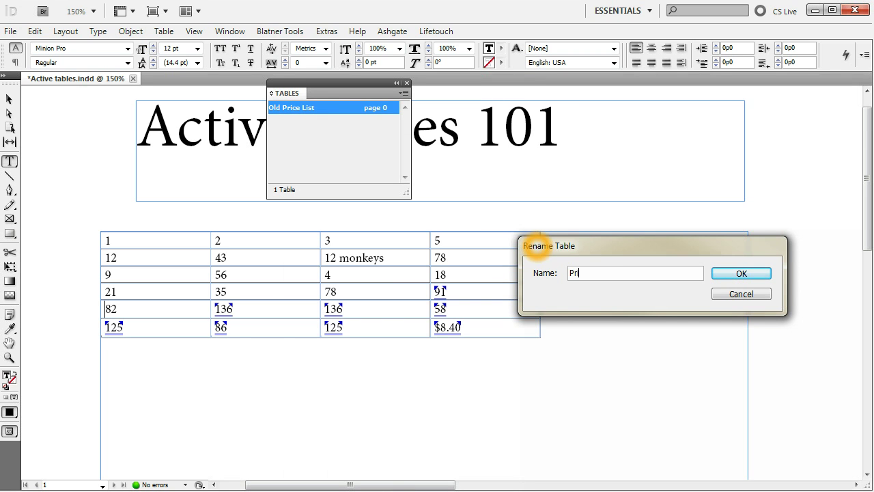
{"action": "key", "text": "Return"}
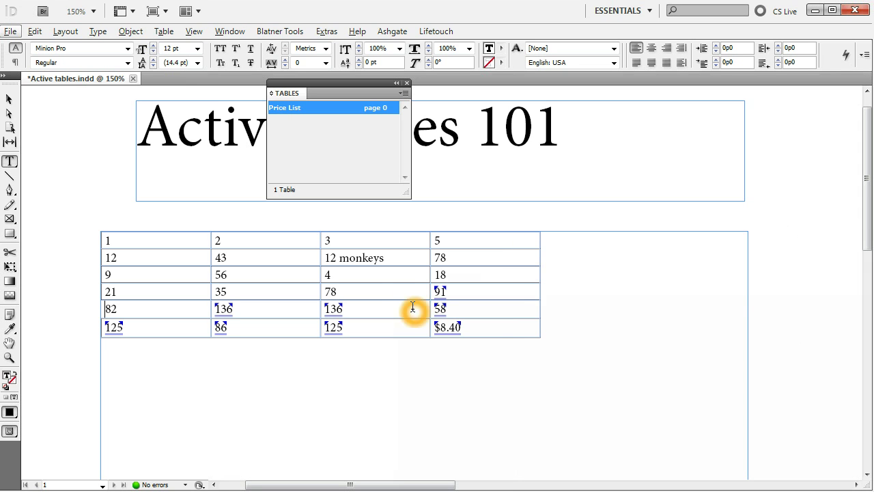
{"action": "right_click", "coordinate": [378, 292]}
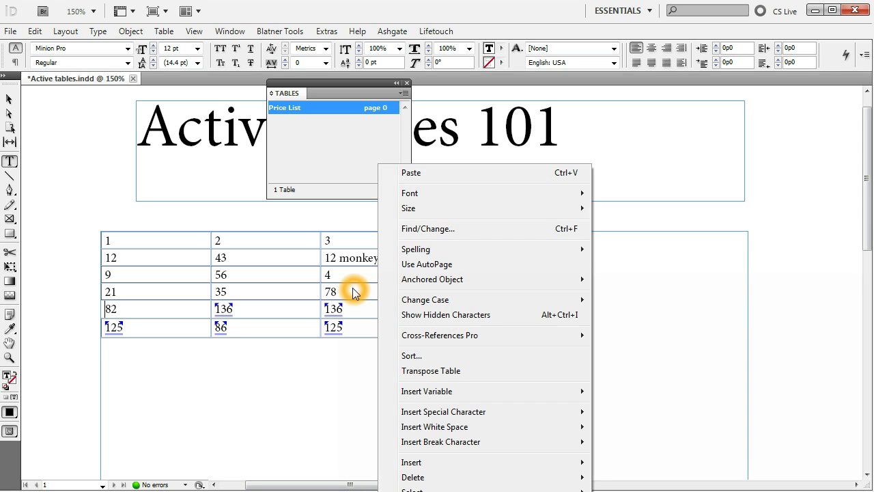
{"action": "left_click", "coordinate": [353, 287]}
{"action": "right_click", "coordinate": [350, 276]}
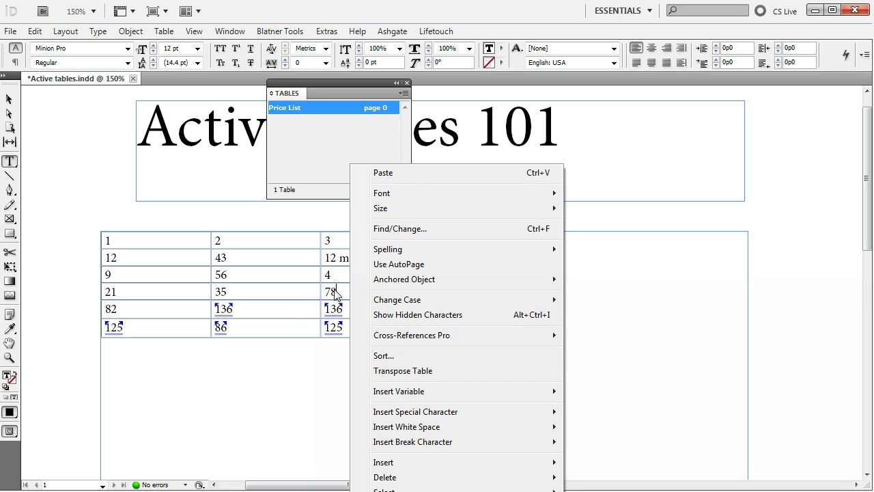
{"action": "left_click", "coordinate": [405, 358]}
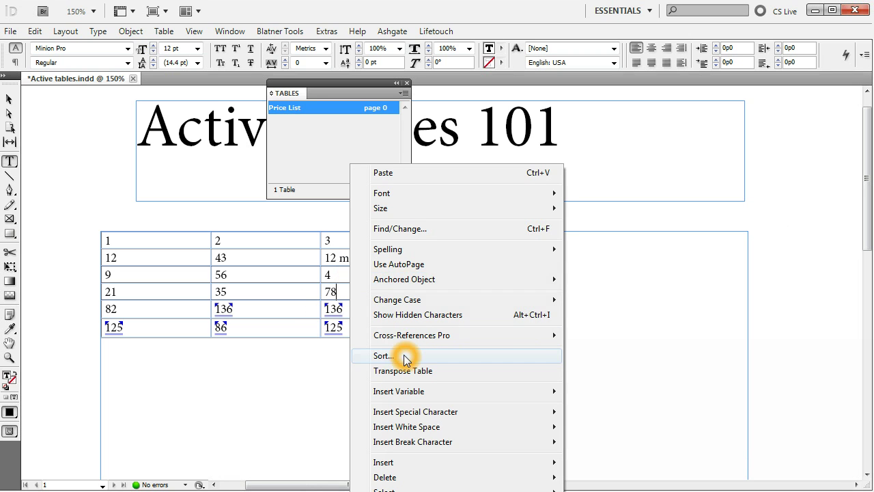
{"action": "left_click", "coordinate": [418, 372]}
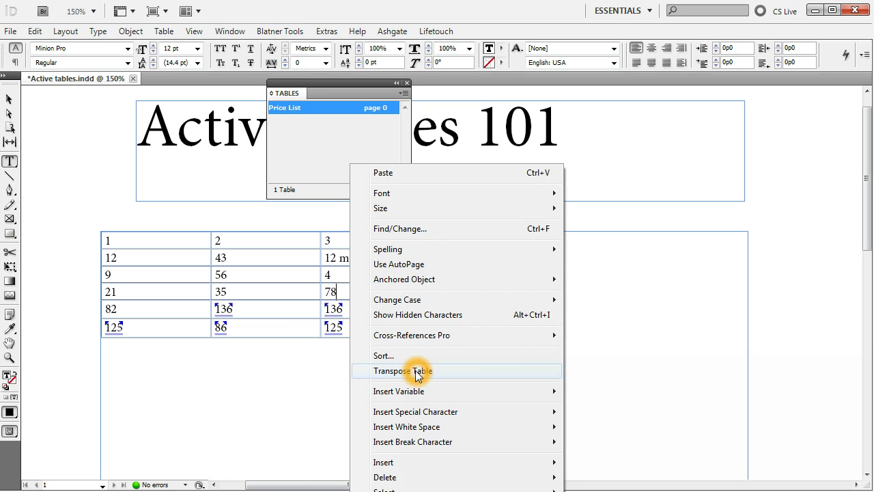
{"action": "left_click", "coordinate": [458, 373]}
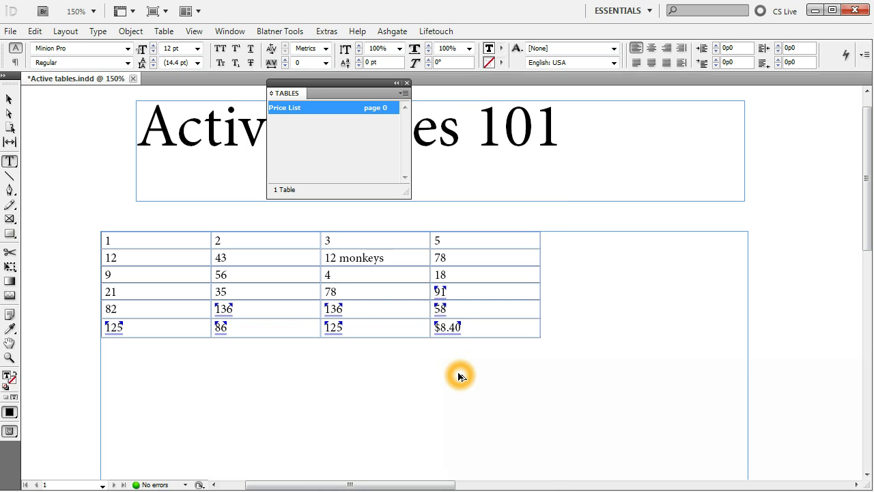